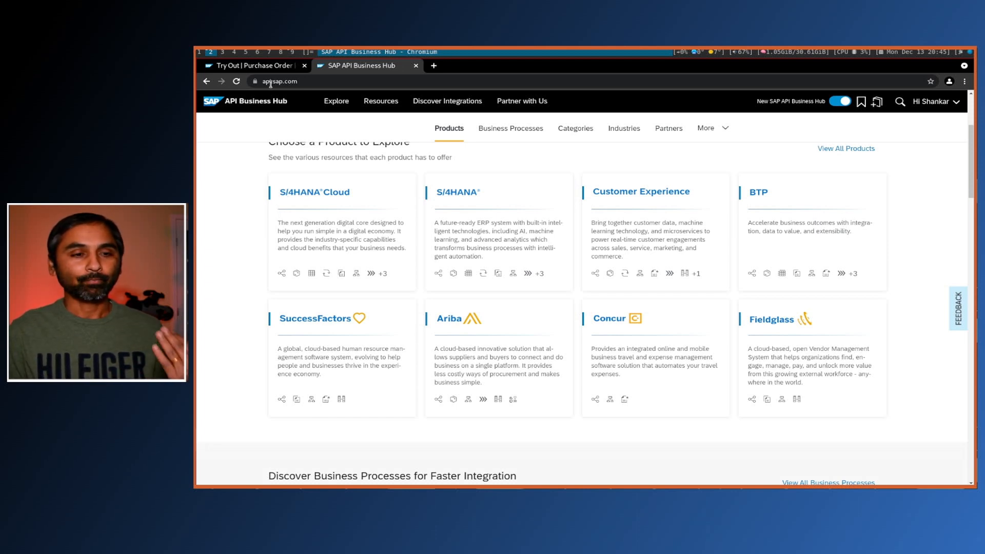
Select the GET /A_PurchaseOrder operation in the Purchase Order group of the Purchase Order API's Try Out page.
left_click(261, 66)
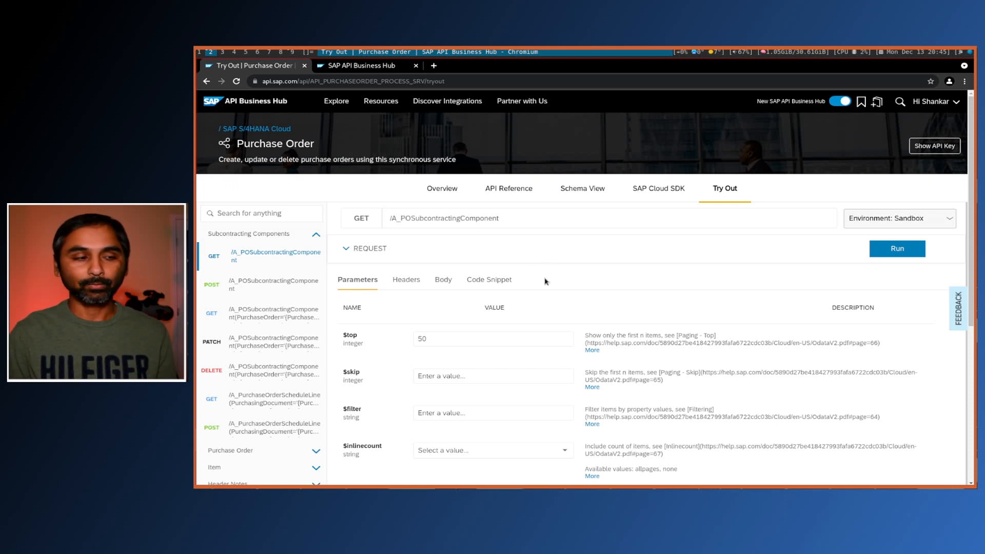
scroll(546, 286, "down", 1)
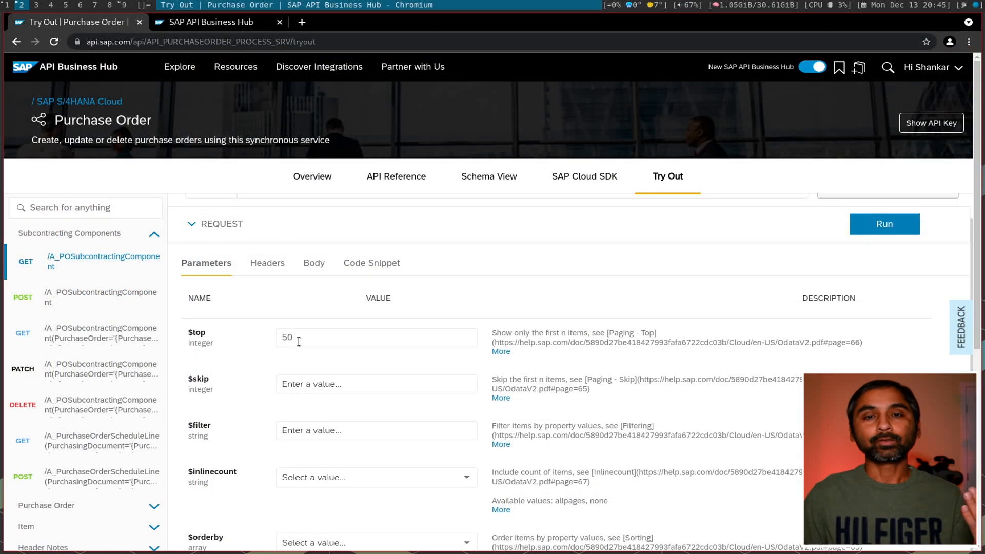
scroll(294, 341, "down", 1)
scroll(77, 272, "down", 5)
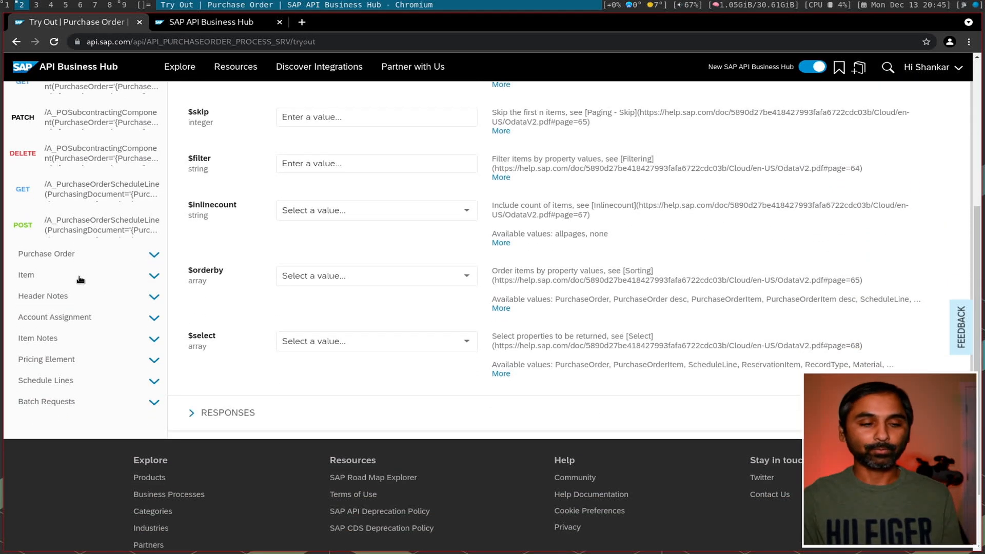
scroll(80, 277, "up", 1)
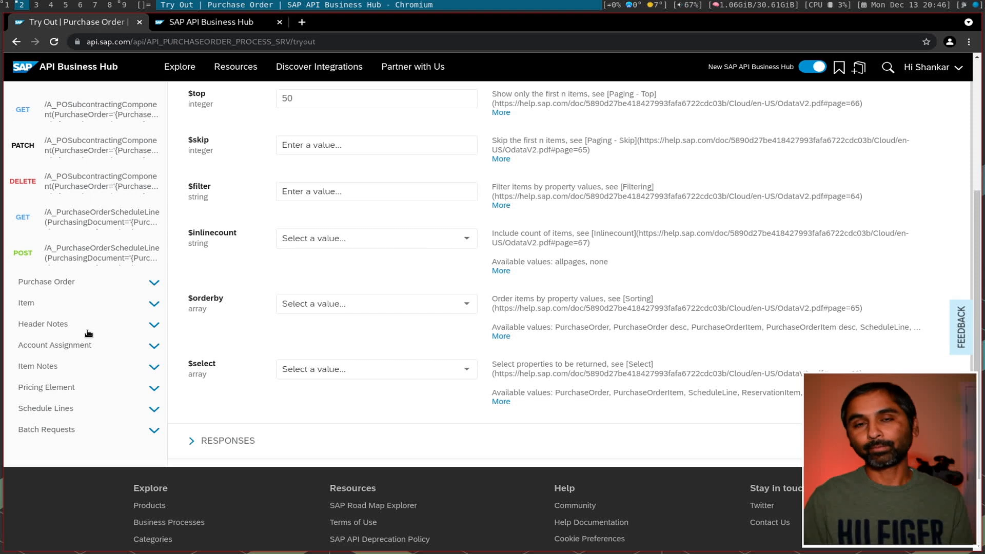
left_click(75, 282)
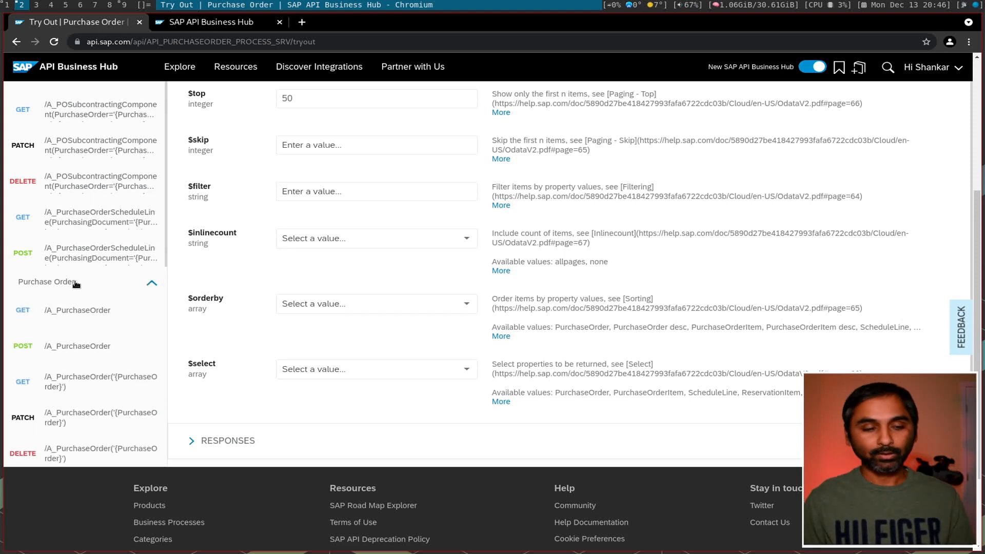
scroll(75, 283, "down", 1)
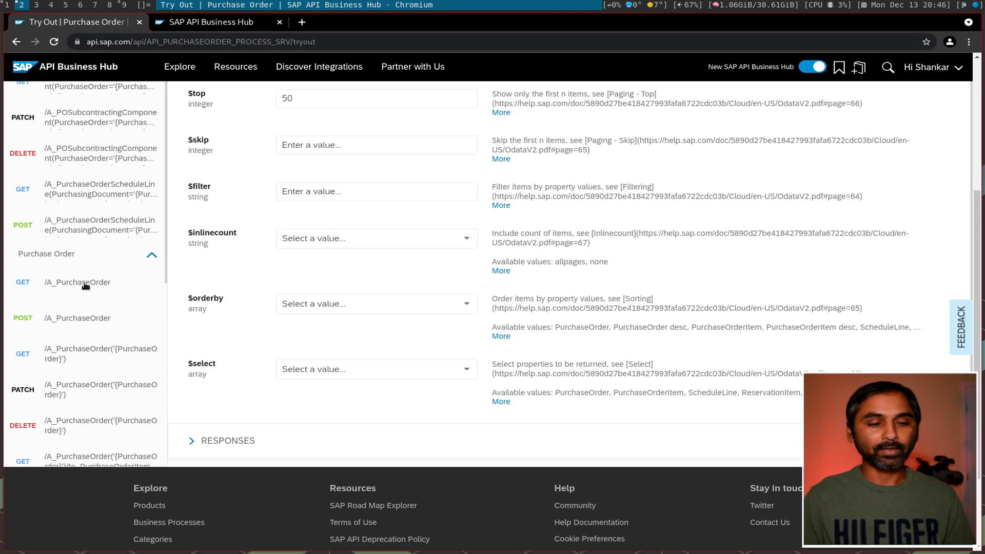
left_click(86, 284)
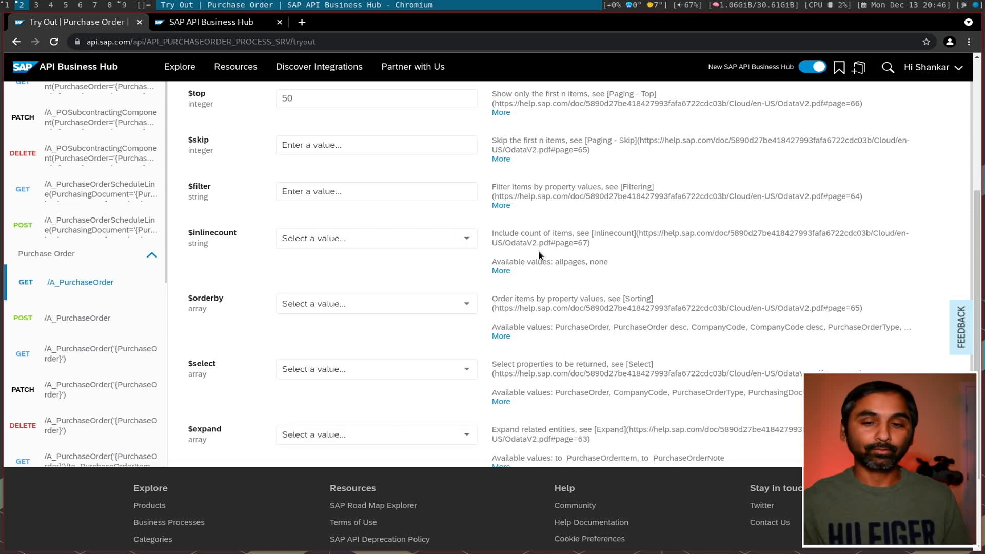
Run the GET /A_PurchaseOrder request in the Sandbox environment and review its request URL and response body.
scroll(778, 323, "up", 1)
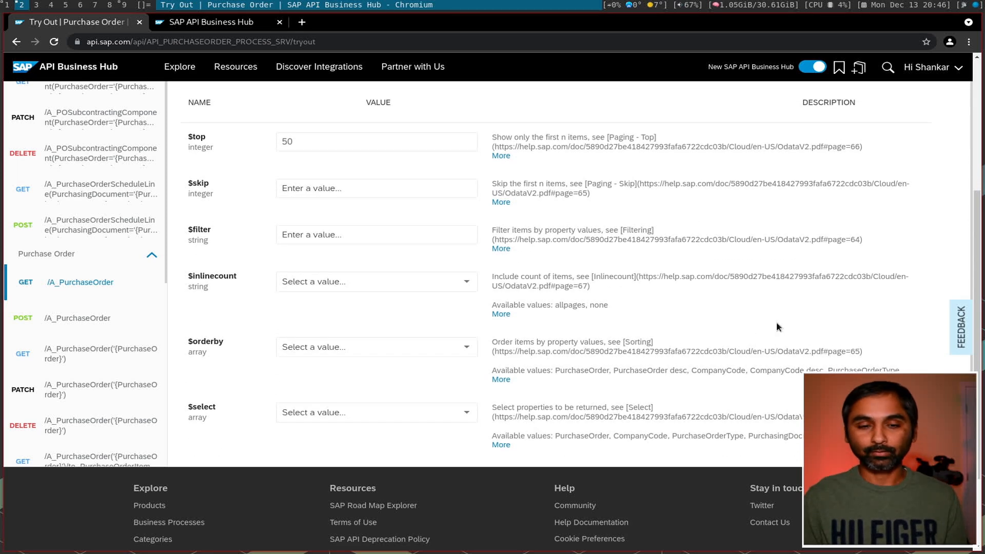
scroll(777, 327, "down", 3)
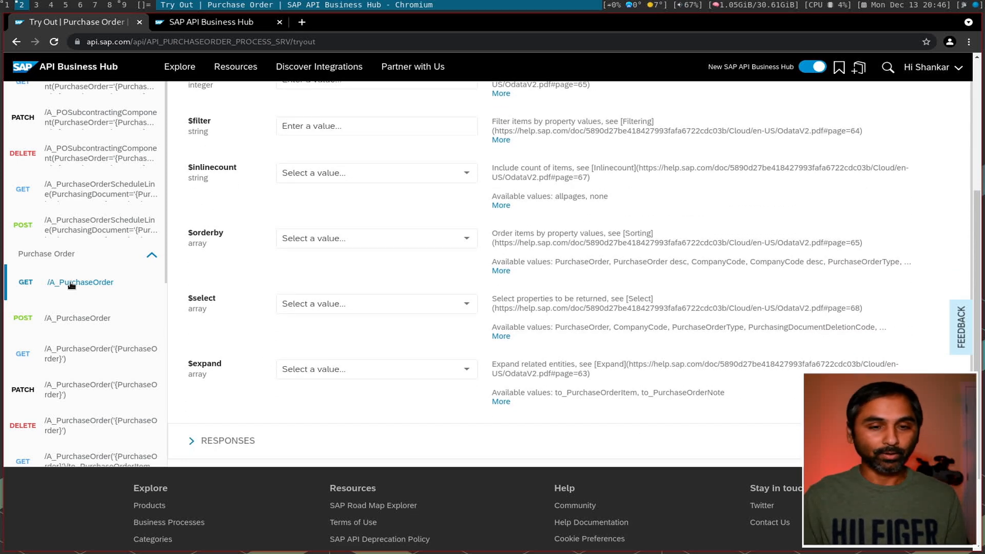
scroll(394, 304, "up", 4)
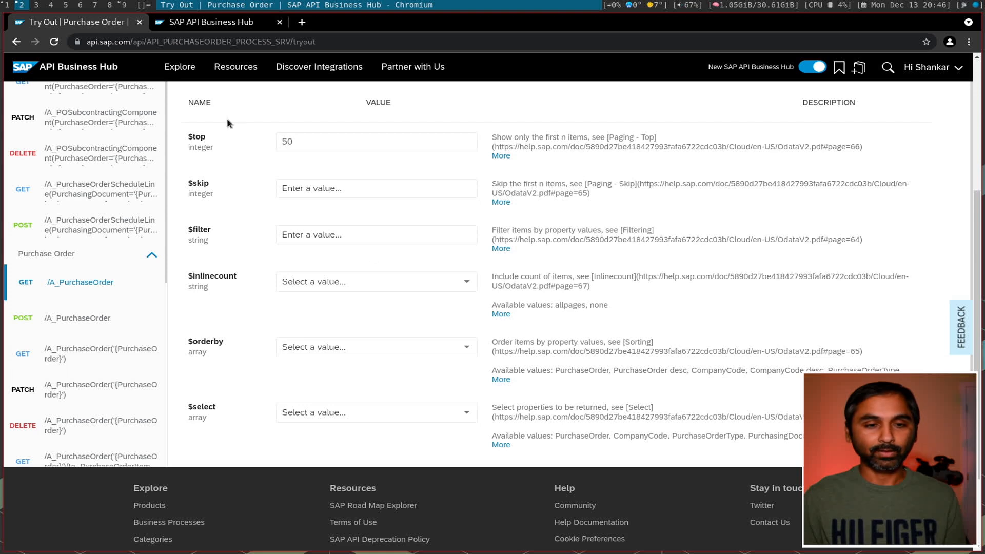
scroll(288, 162, "up", 2)
scroll(277, 176, "up", 2)
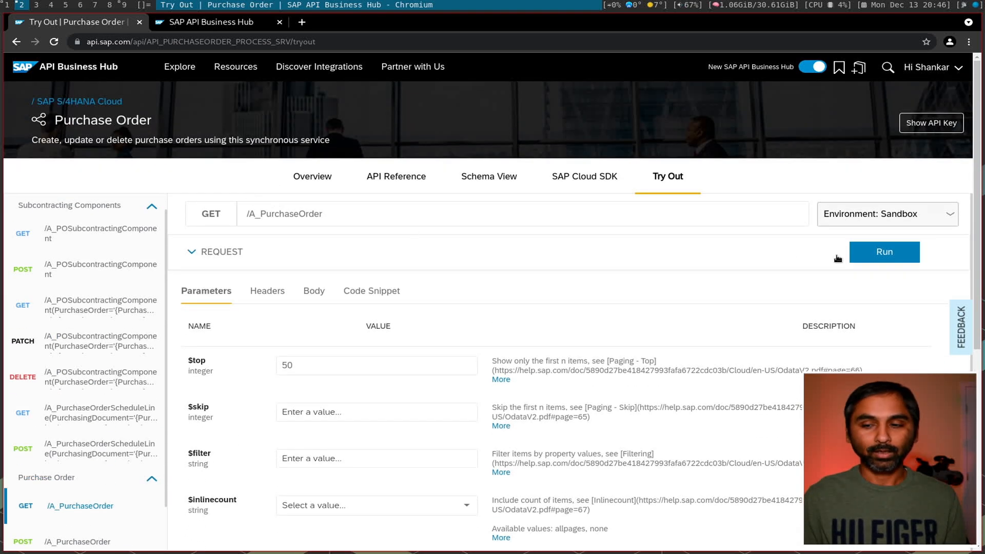
left_click(536, 257)
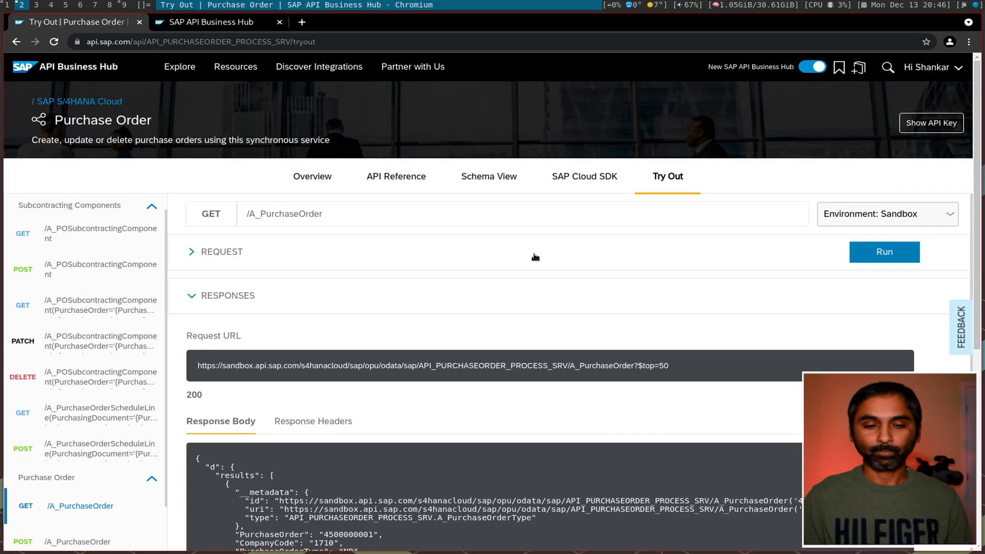
scroll(537, 259, "down", 1)
scroll(536, 259, "down", 3)
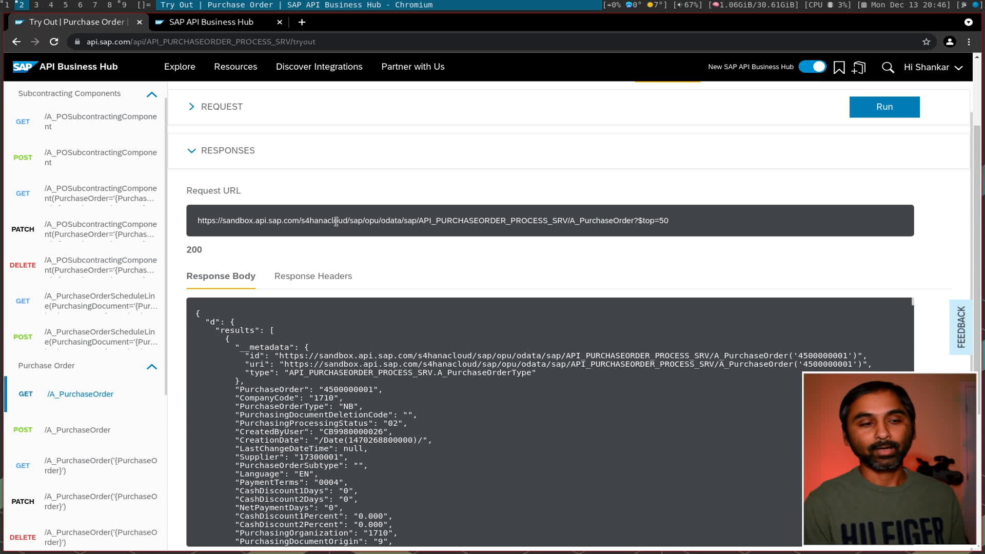
Switch to AppGyver Composer Pro, create a project named s4cloudpo and open its data configurator.
key("super+1")
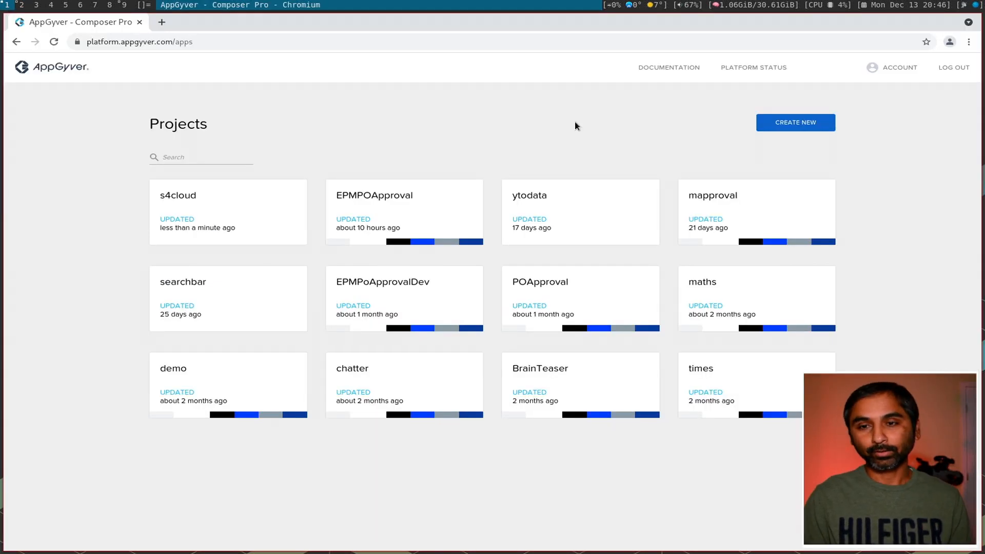
left_click(805, 124)
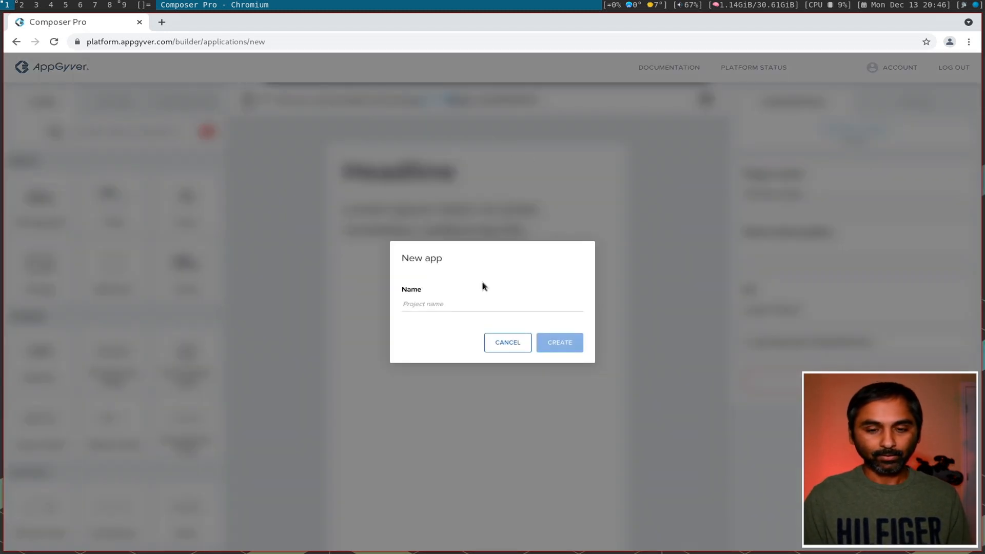
left_click(447, 307)
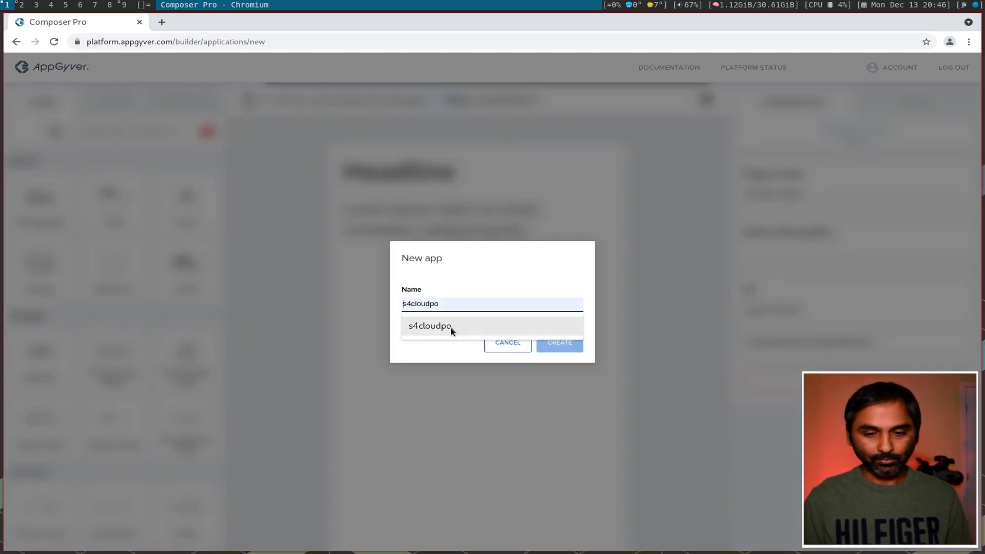
left_click(450, 327)
left_click(567, 346)
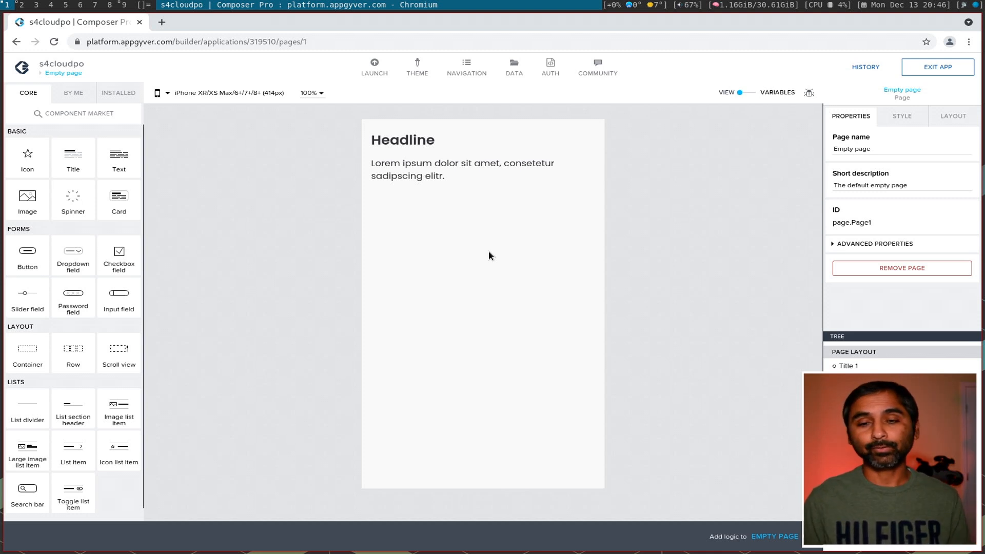
left_click(514, 75)
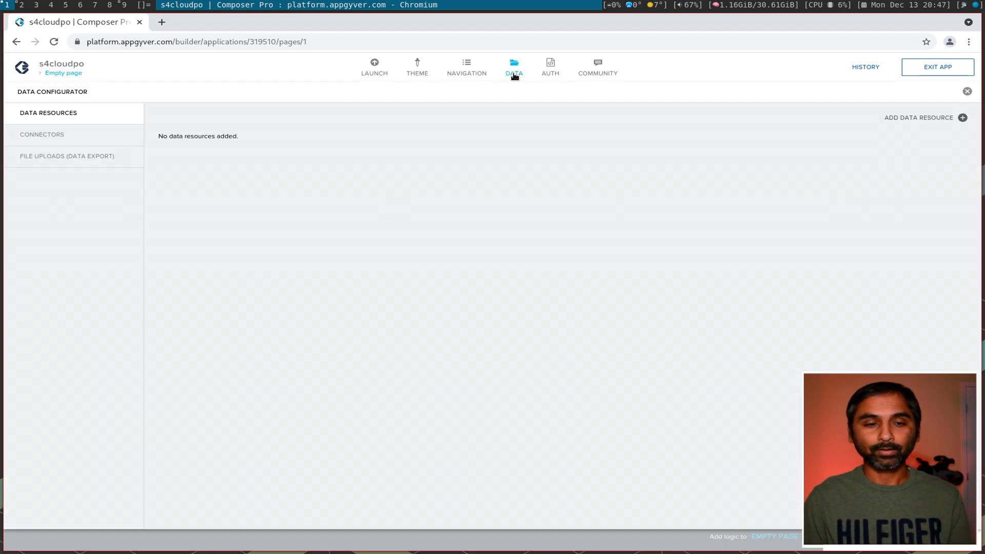
Check which authentication types a new OData integration offers, and close its configuration without saving.
left_click(963, 118)
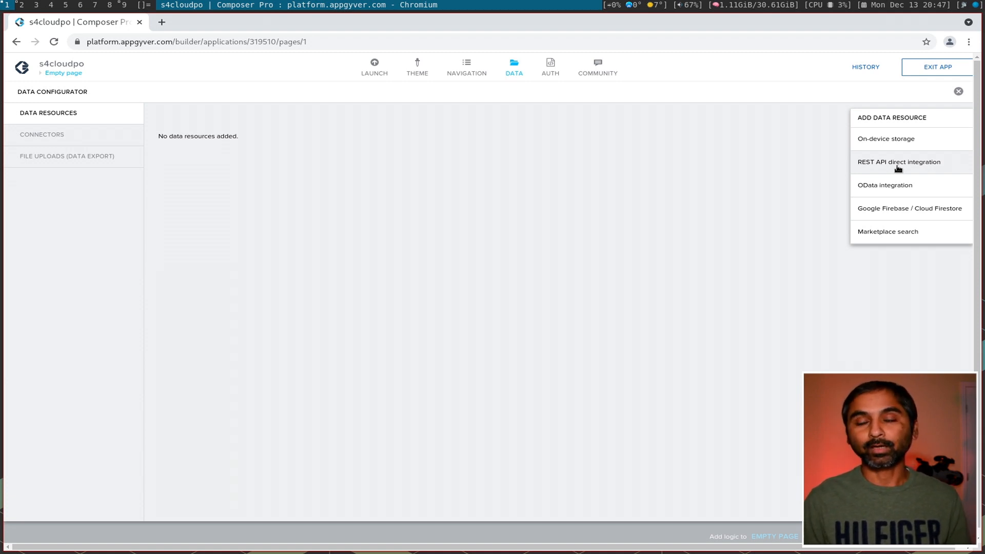
left_click(871, 188)
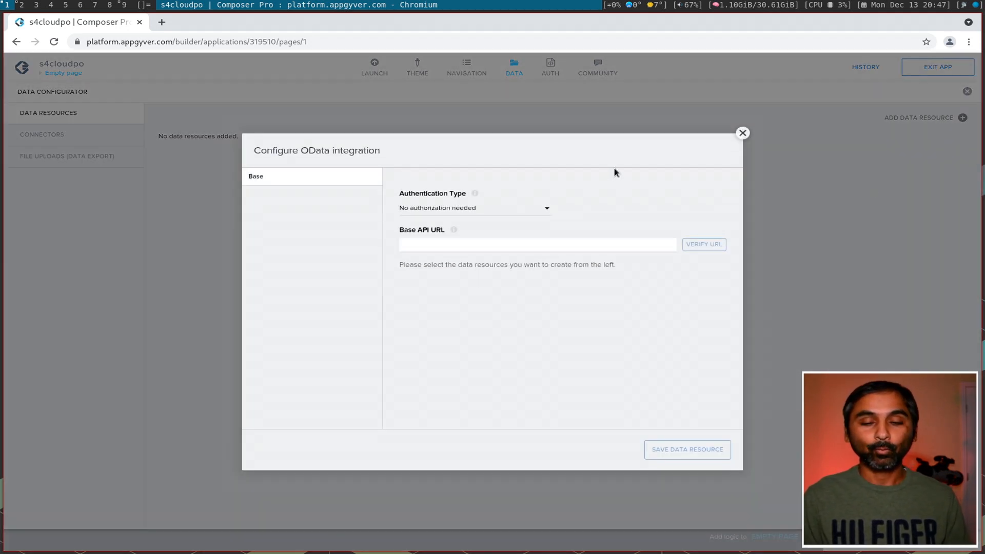
left_click(446, 208)
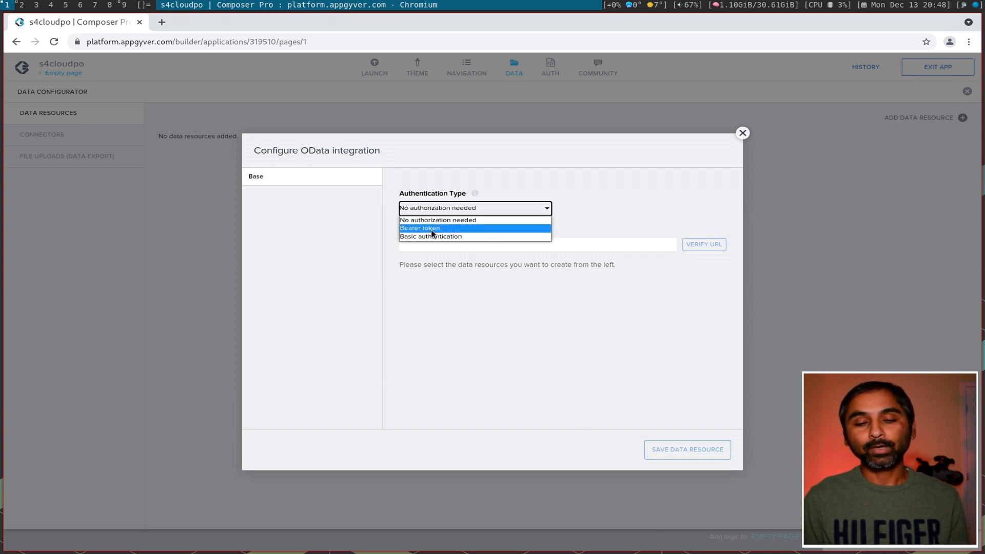
left_click(613, 184)
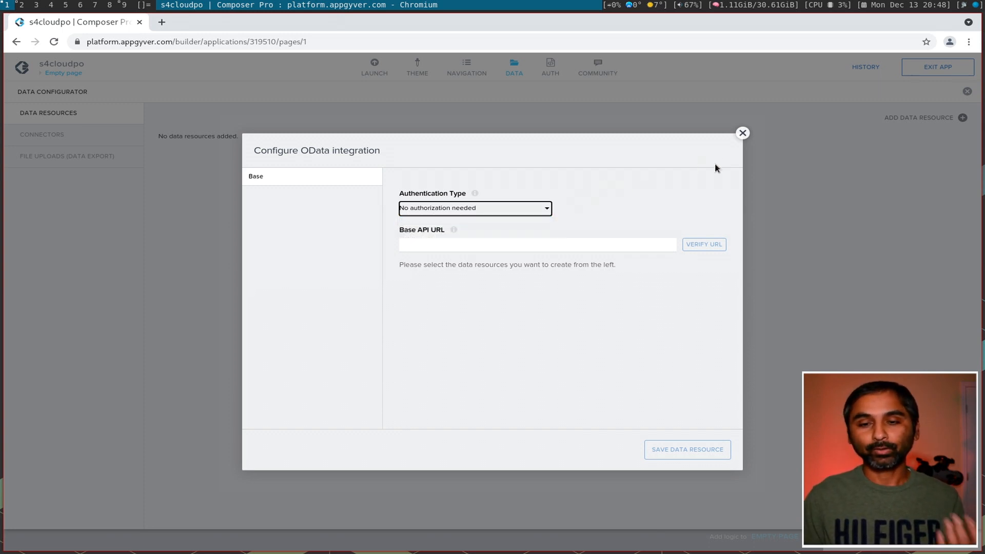
left_click(743, 134)
Add a REST API direct integration data resource to the app.
left_click(961, 118)
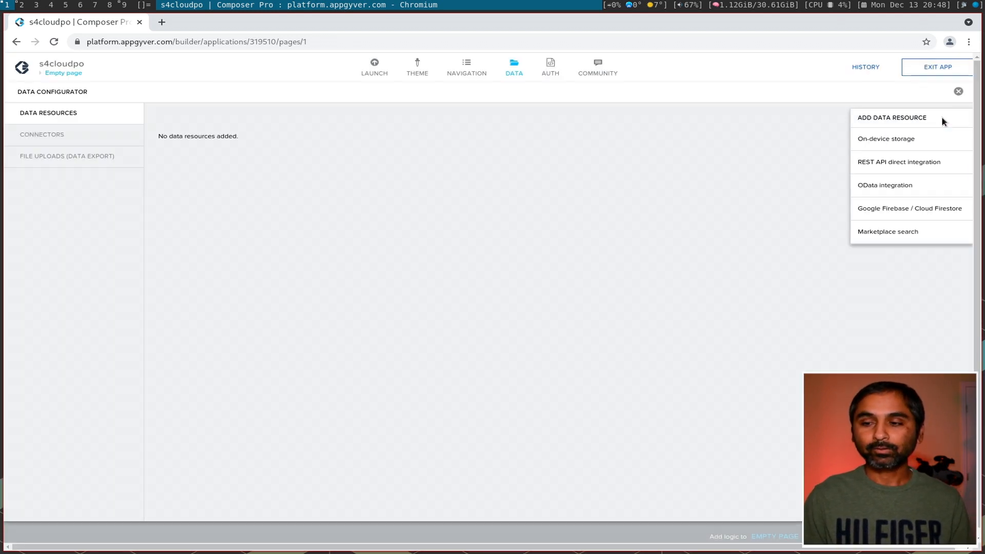
left_click(905, 165)
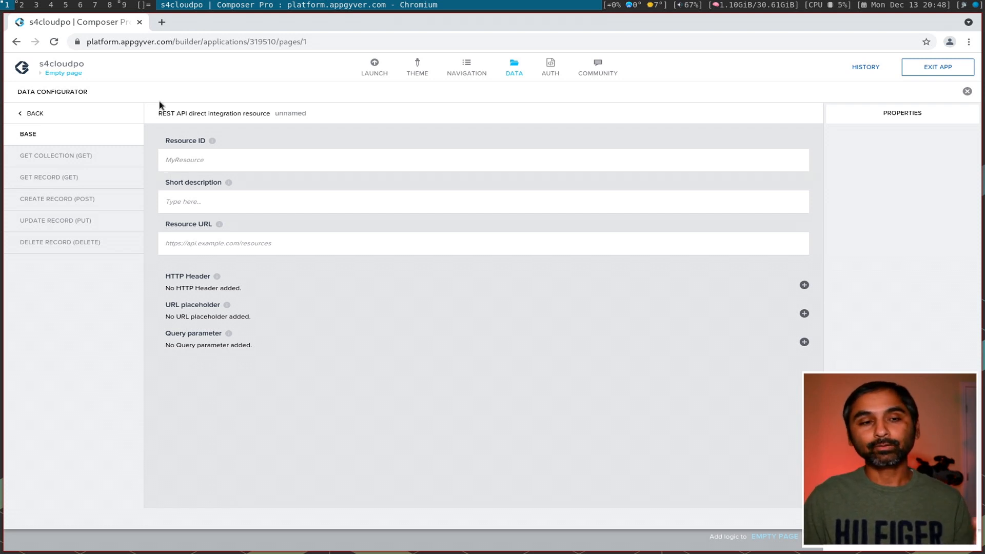
Copy the full request URL of the GET /A_PurchaseOrder call from SAP API Business Hub.
left_click(22, 7)
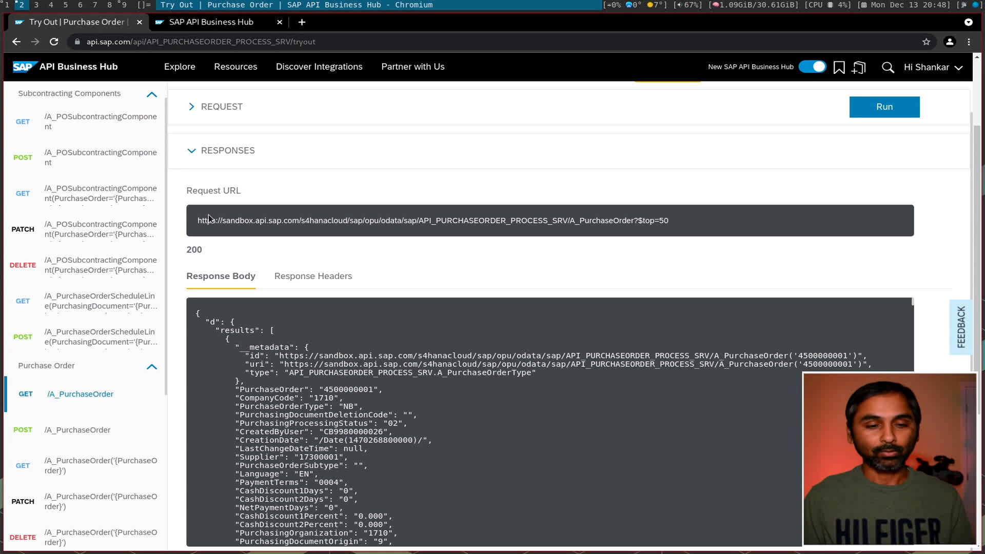
left_click_drag(198, 223, 662, 219)
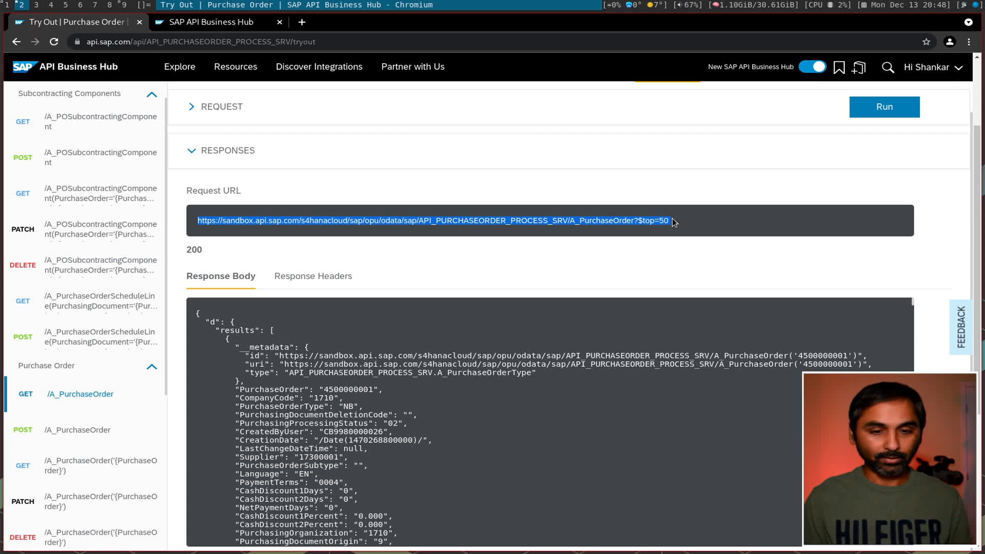
left_click(211, 22)
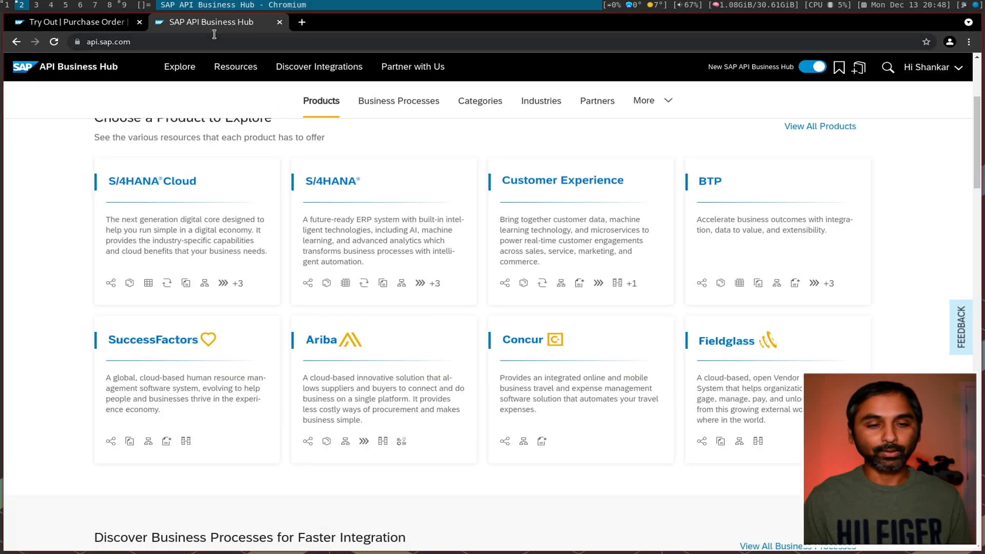
left_click(93, 24)
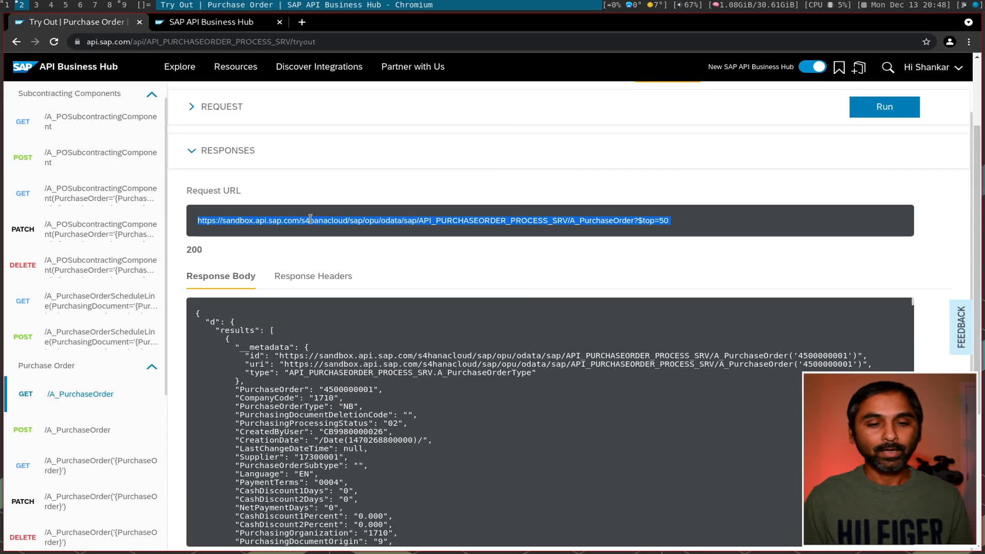
Back in AppGyver Composer Pro, set the Resource ID to POCollection and paste the copied request URL as the Resource URL.
left_click(6, 5)
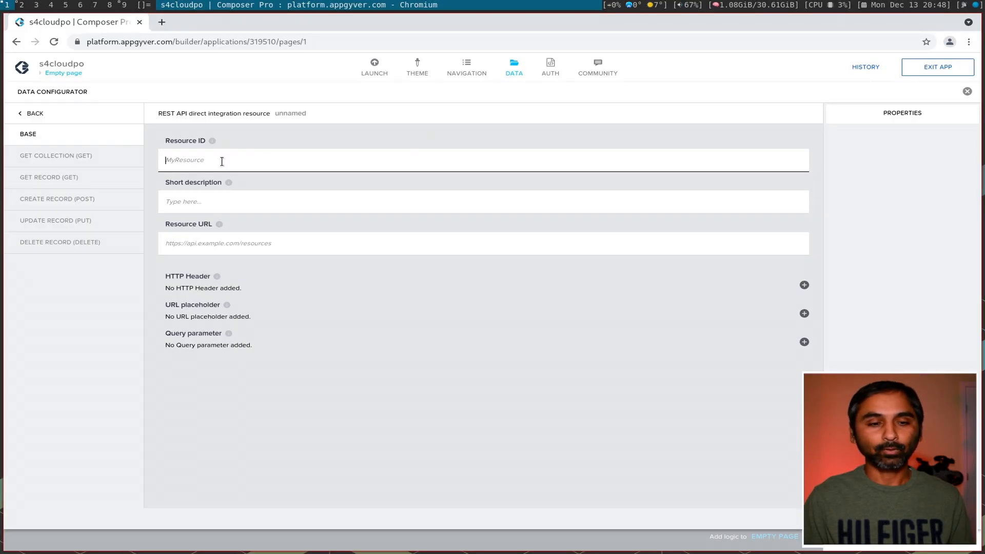
type("POCollection")
left_click(180, 245)
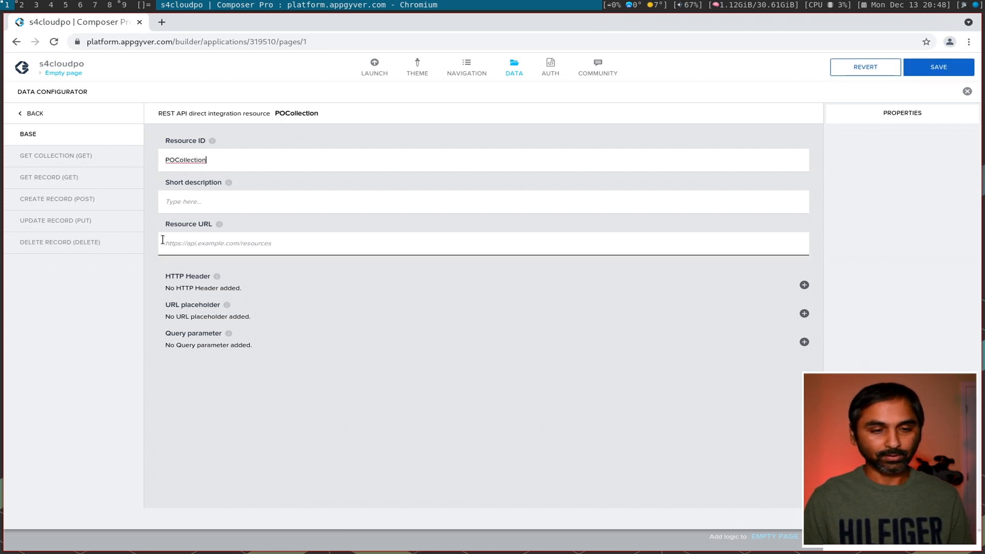
type("https://sandbox.api.sap.com/s4hanacloud/sap/opu/odata/sap/API_PURCHASEORDER_PROCESS_SRV/A_PurchaseOrder?$top=50")
Copy the Resource ID POCollection into the resource's short description.
left_click(184, 201)
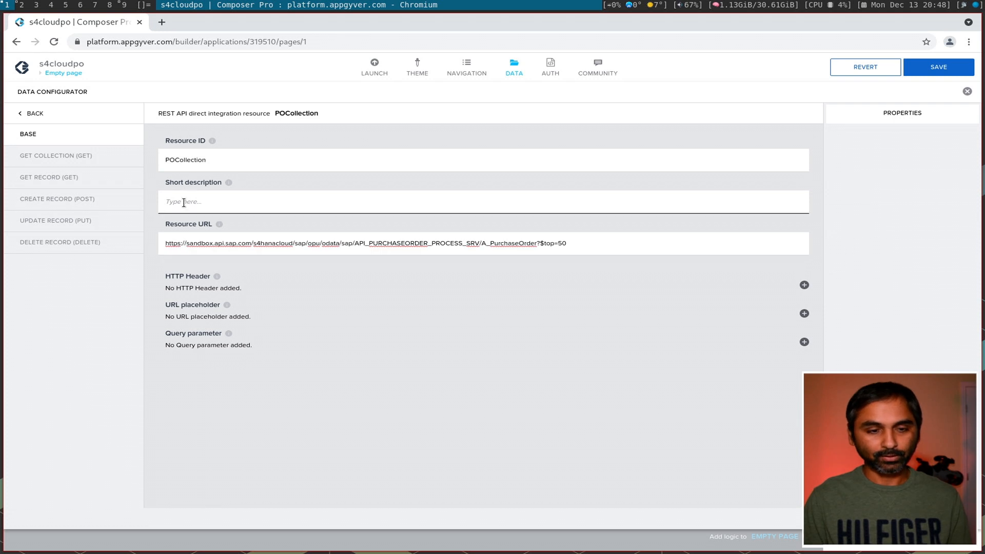
left_click_drag(213, 161, 153, 160)
key("ctrl+c")
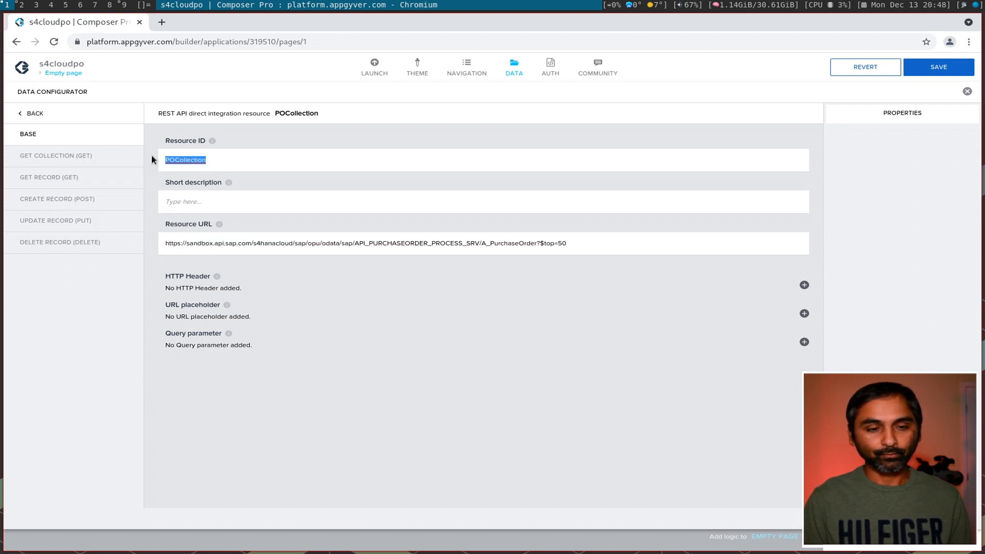
left_click(208, 200)
key("ctrl+v")
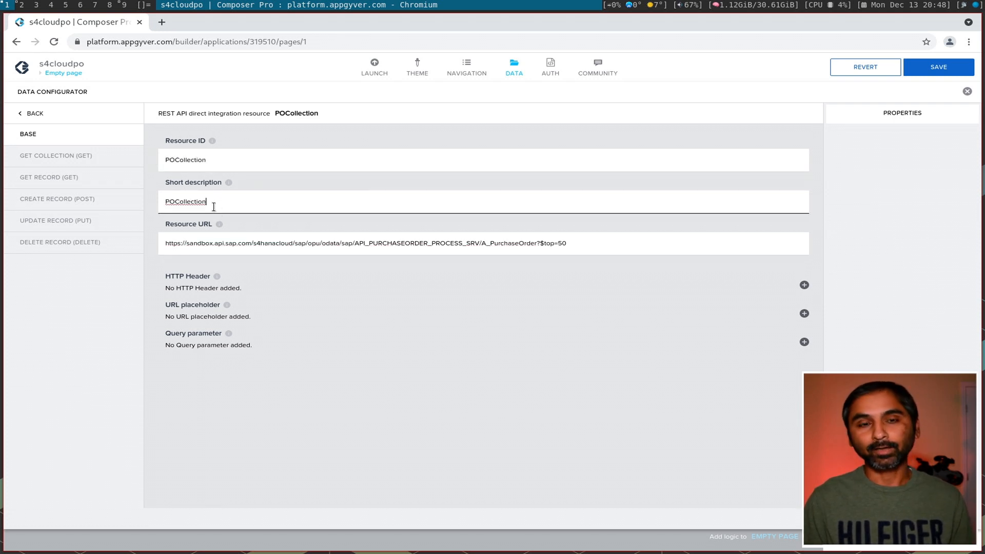
Remove /A_PurchaseOrder?$top=50 from the Resource URL so that it ends at API_PURCHASEORDER_PROCESS_SRV.
left_click_drag(482, 245, 571, 241)
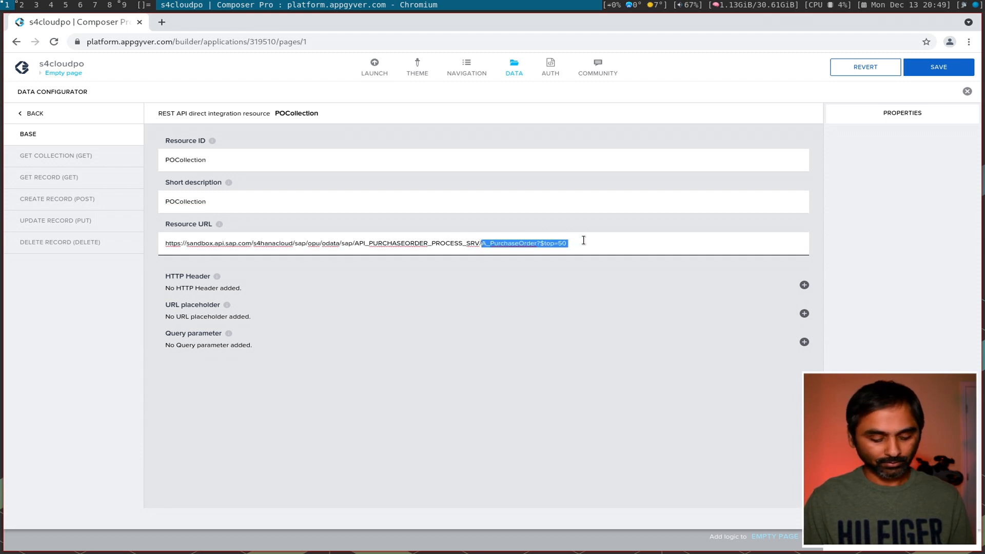
key("BackSpace")
key("BackSpace")
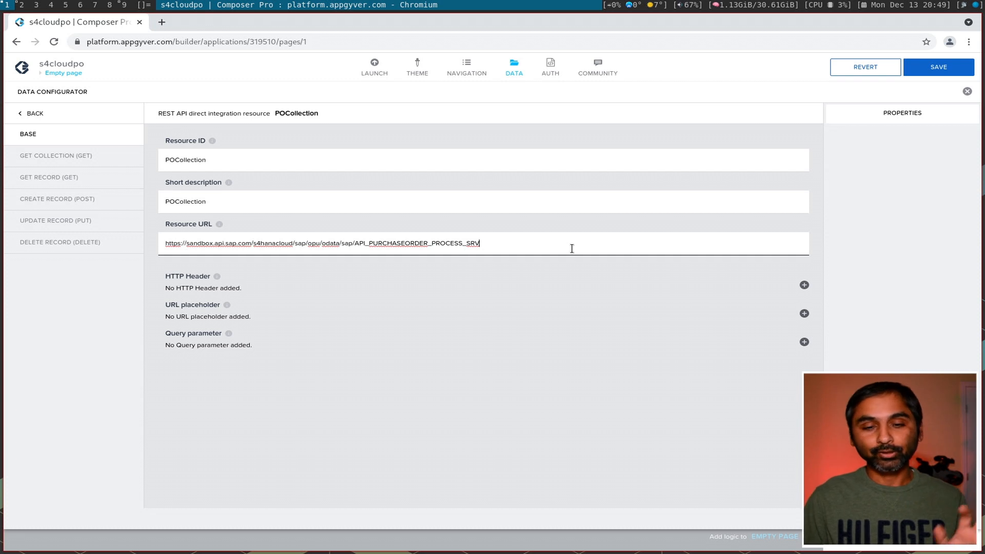
Save the app and add a new HTTP header parameter to the POCollection resource.
left_click(932, 69)
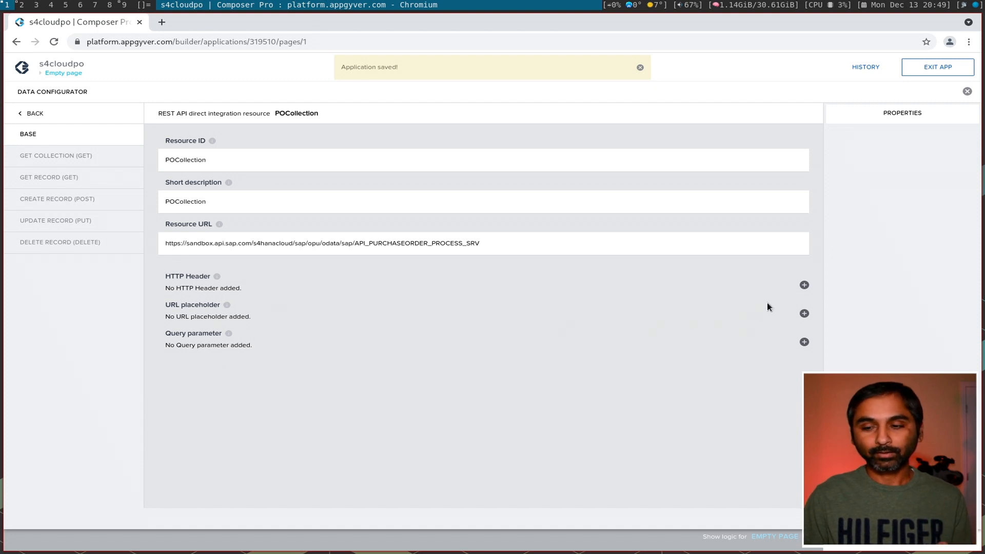
left_click(804, 286)
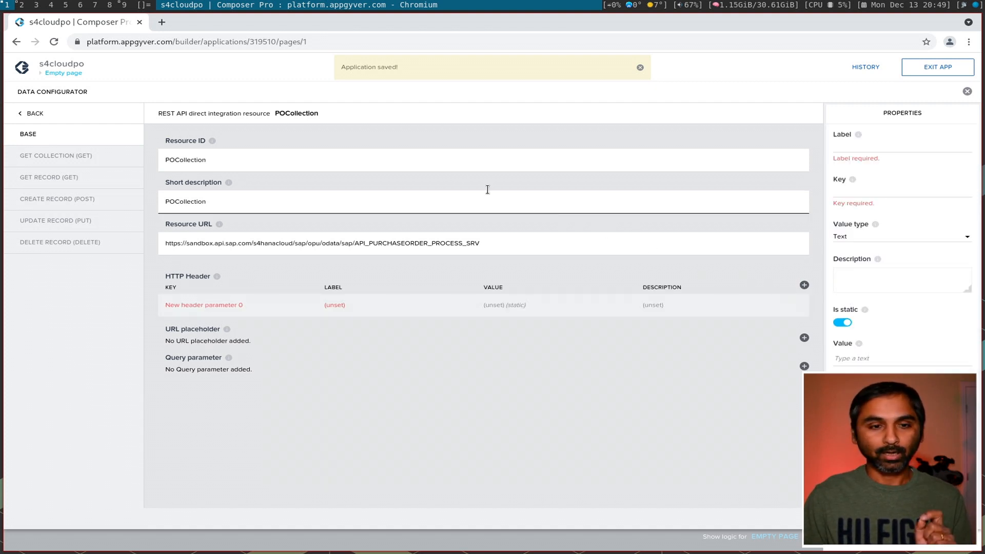
In SAP API Business Hub, copy the header name APIKey from the request headers of the GET /A_PurchaseOrder call.
left_click(20, 5)
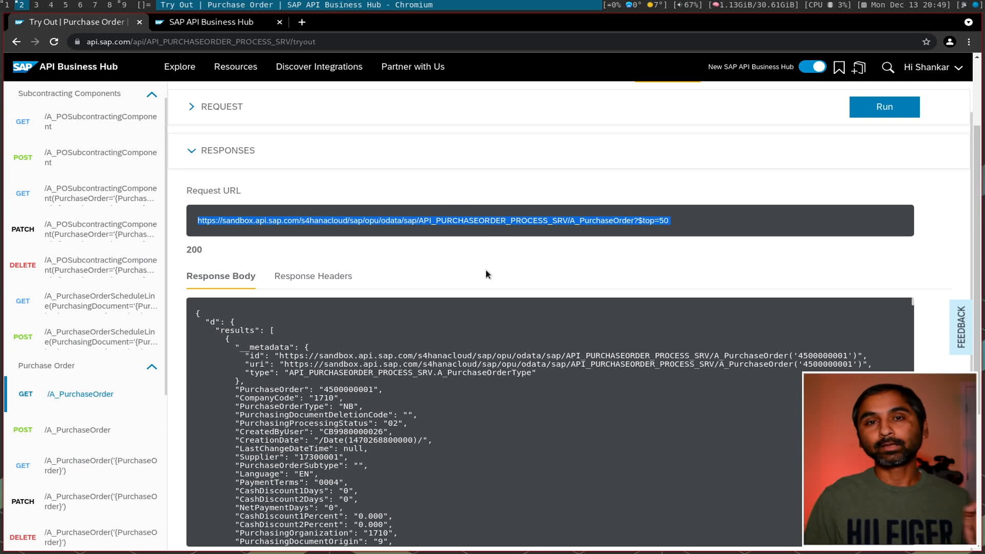
scroll(493, 282, "up", 1)
left_click(204, 141)
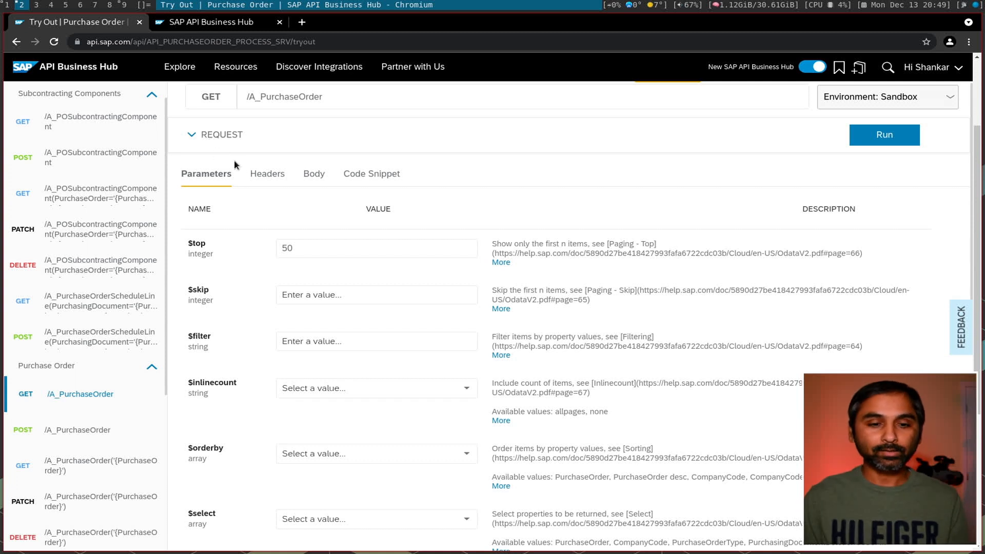
left_click(265, 175)
left_click_drag(254, 240, 191, 238)
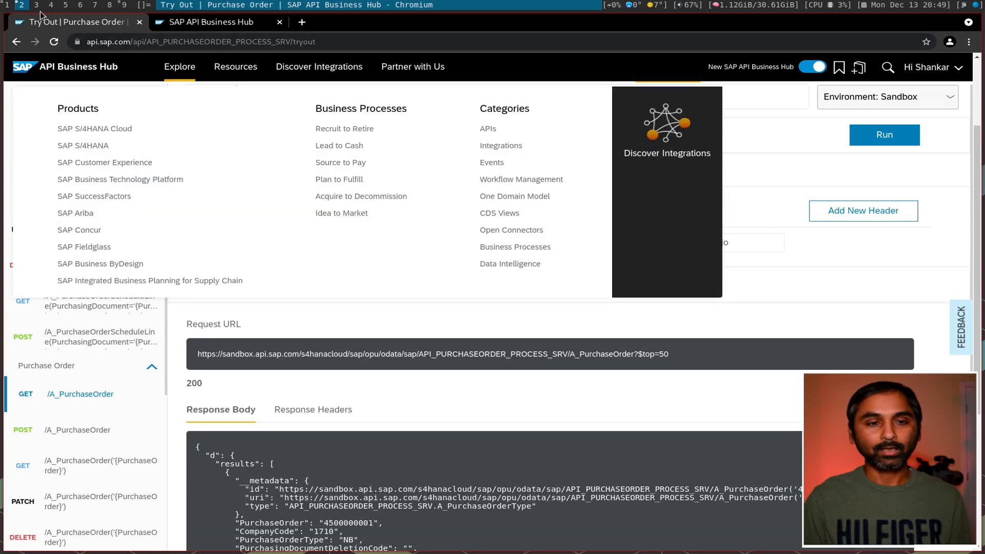
Back in AppGyver Composer Pro, set both the label and the key of the new HTTP header to APIKey.
key("super+1")
left_click(852, 147)
key("ctrl+v")
left_click(852, 185)
type("APIKey")
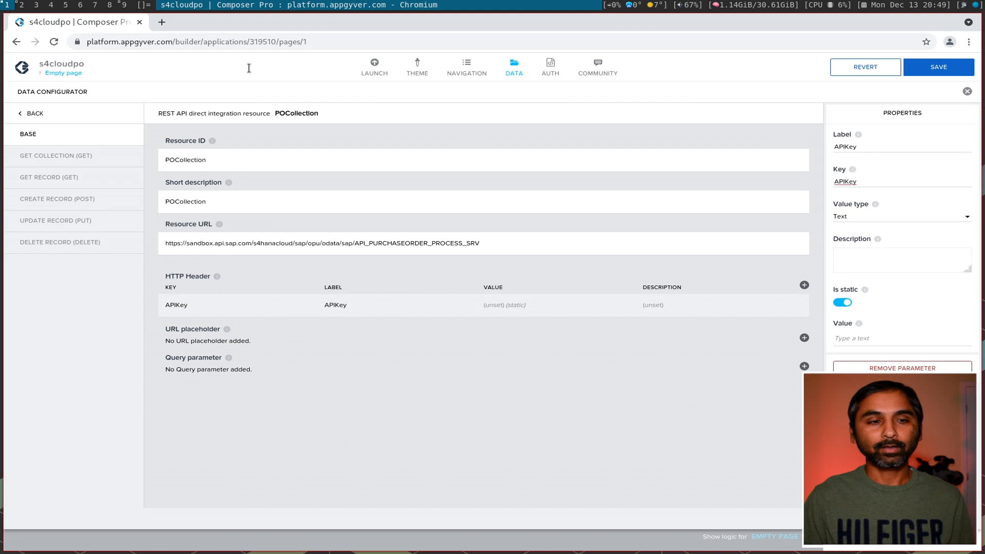
Copy the API key value from SAP API Business Hub into the APIKey header's static value in Composer Pro and save the app.
key("super+2")
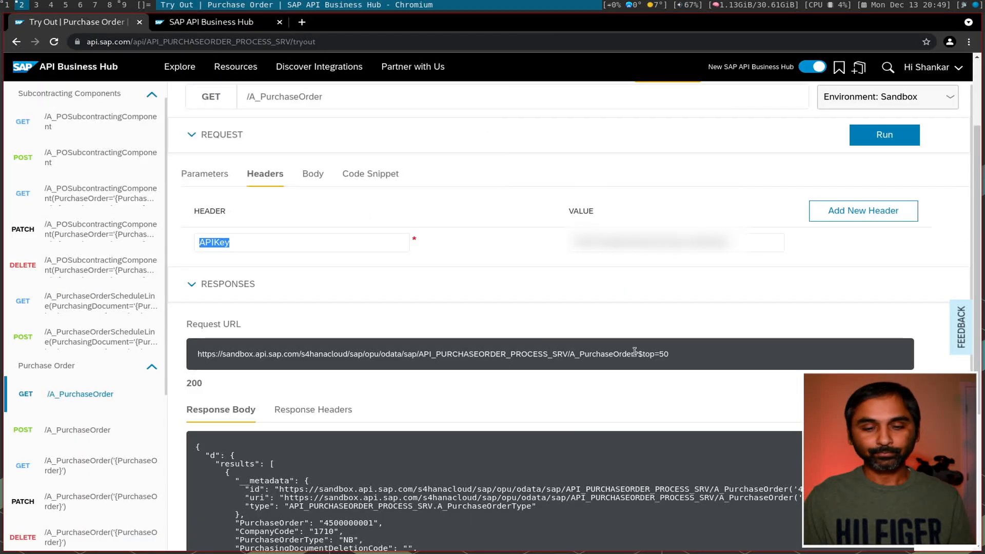
left_click_drag(743, 244, 572, 243)
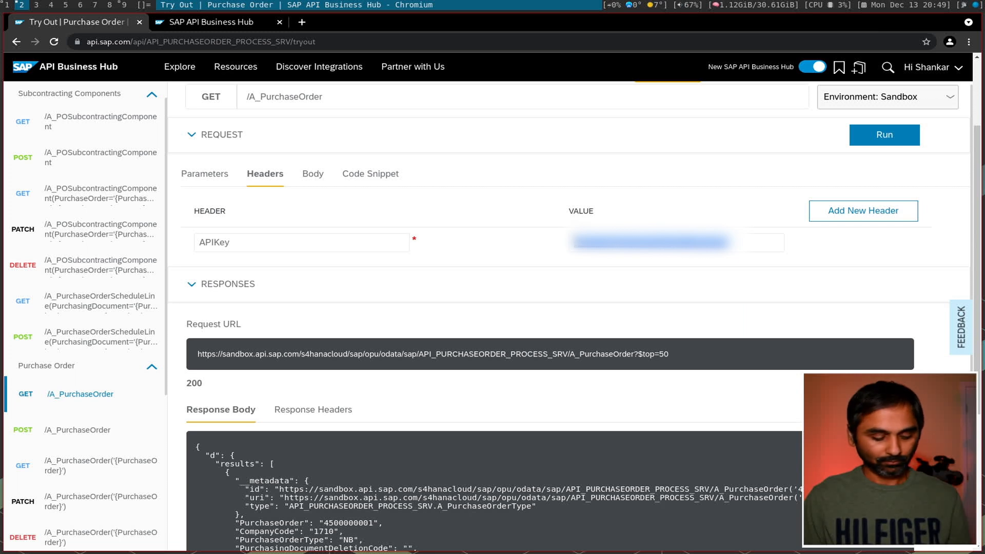
key("super+1")
left_click(852, 338)
key("ctrl+v")
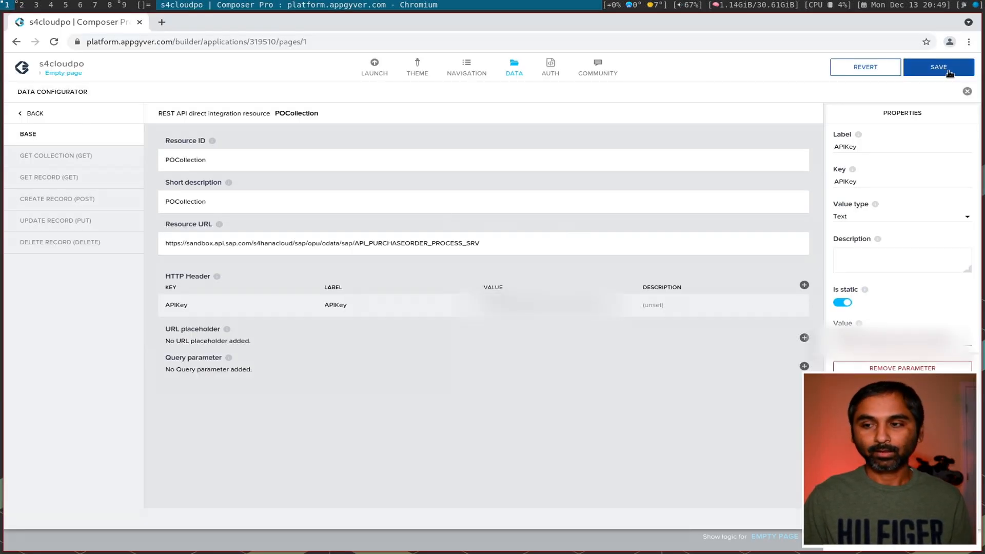
left_click(909, 67)
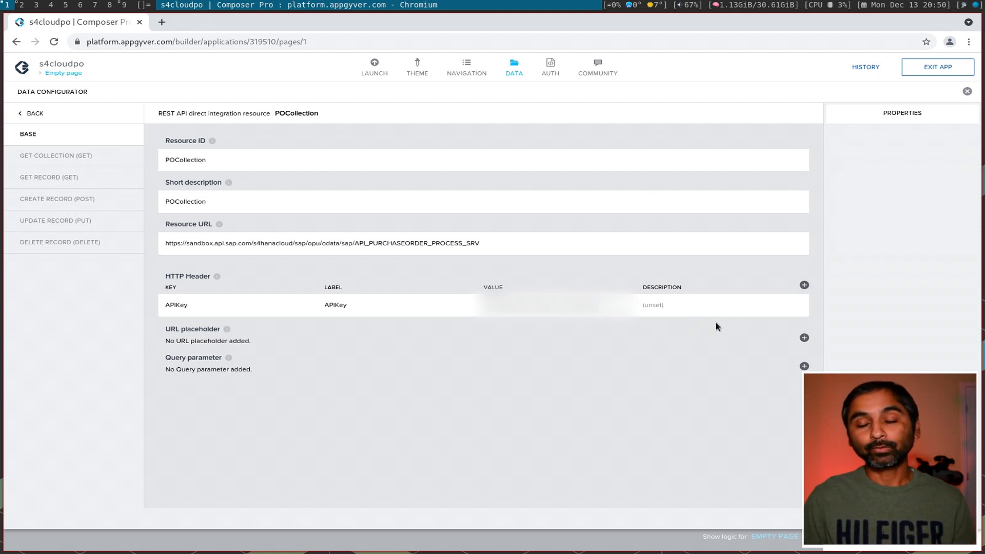
Add a second HTTP header to POCollection with Accept as both its label and key.
left_click(803, 286)
left_click(836, 147)
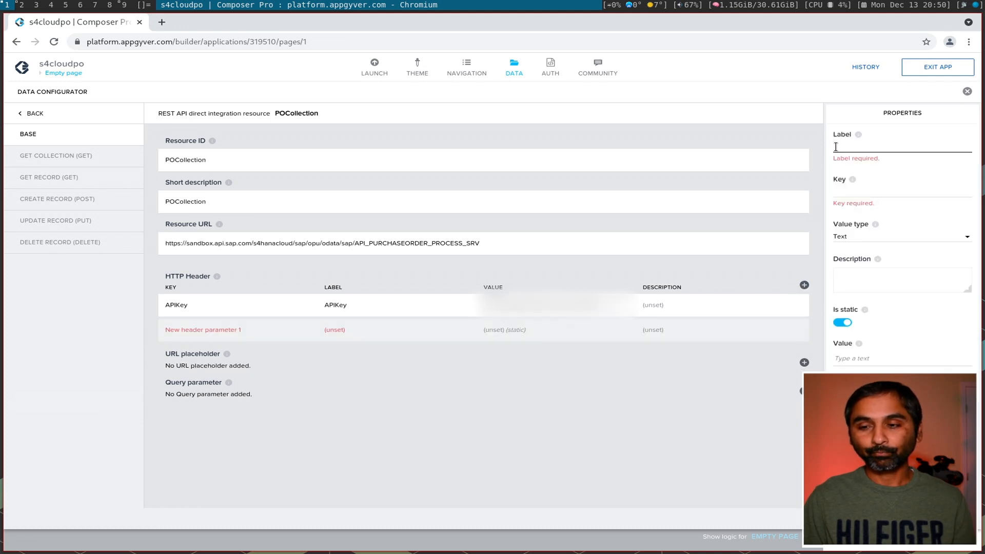
type("Accept")
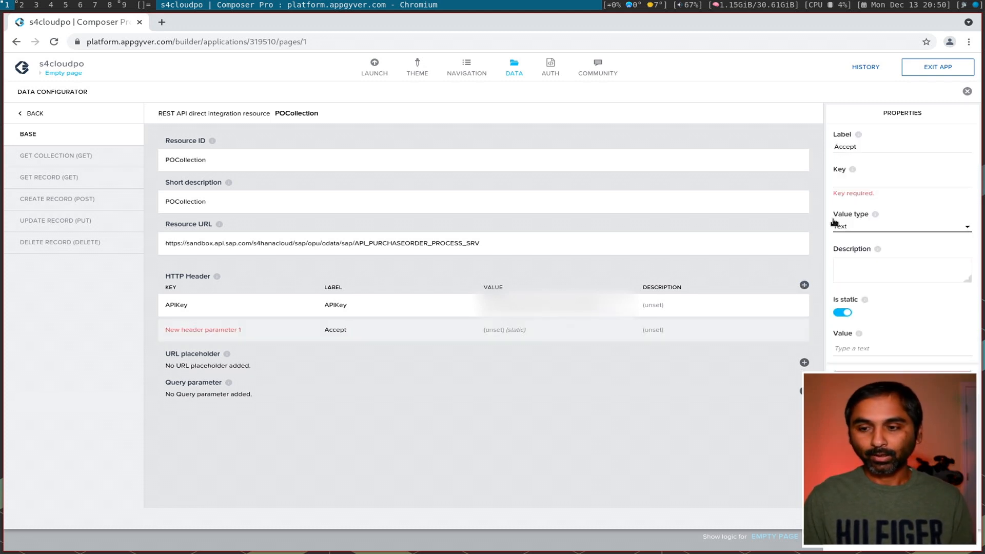
double_click(845, 147)
key("ctrl+c")
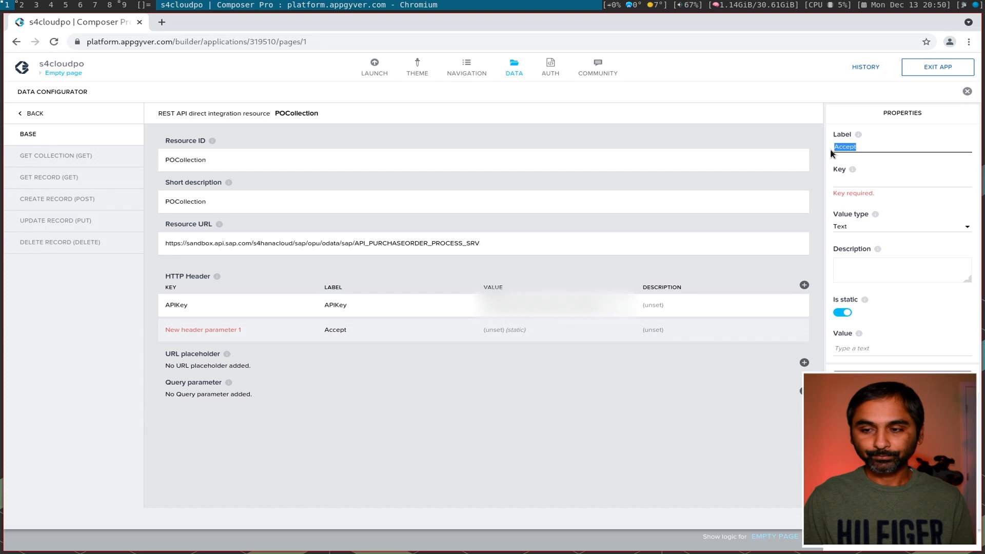
left_click(842, 179)
key("ctrl+v")
Set the Accept header's static value to Application/json and save the app.
left_click(906, 353)
type("Ap")
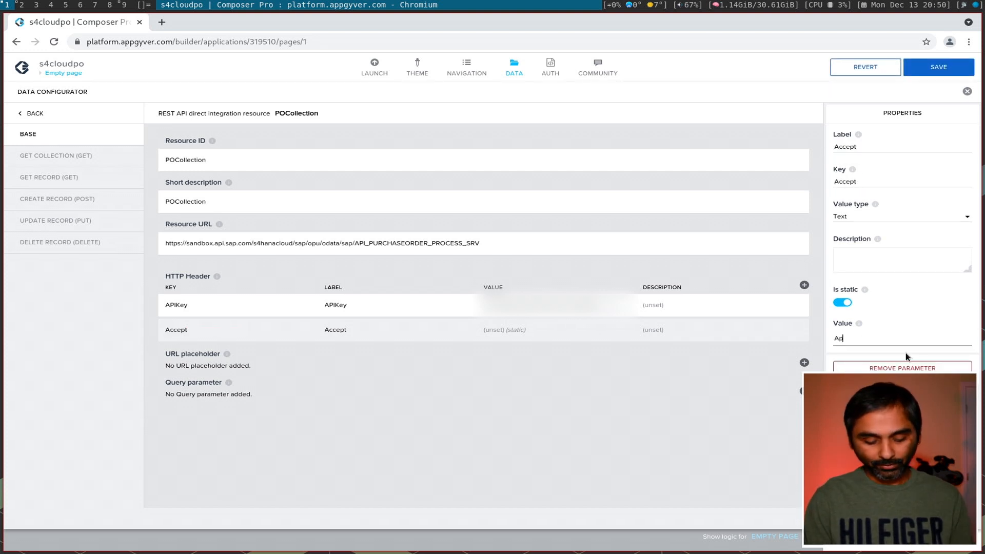
type("plication/json")
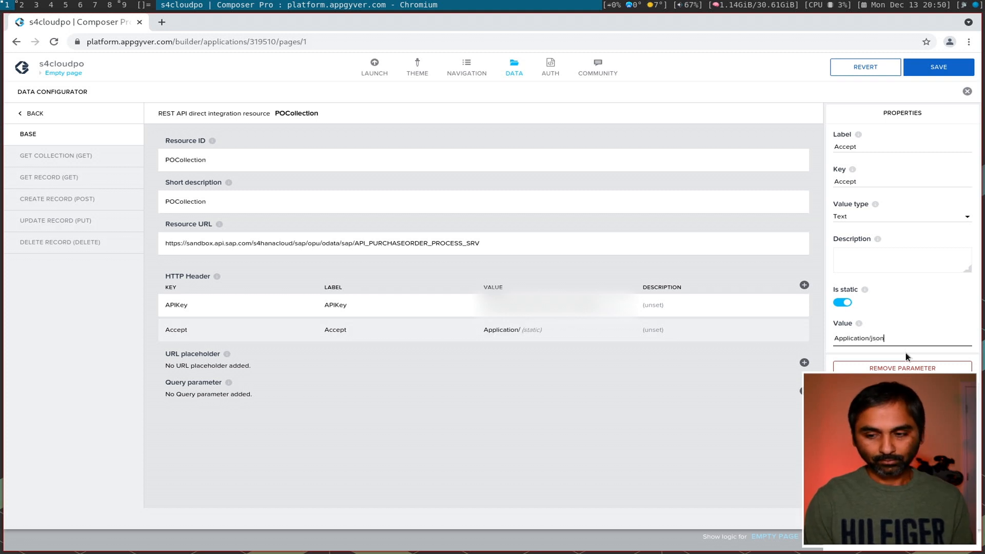
left_click(938, 67)
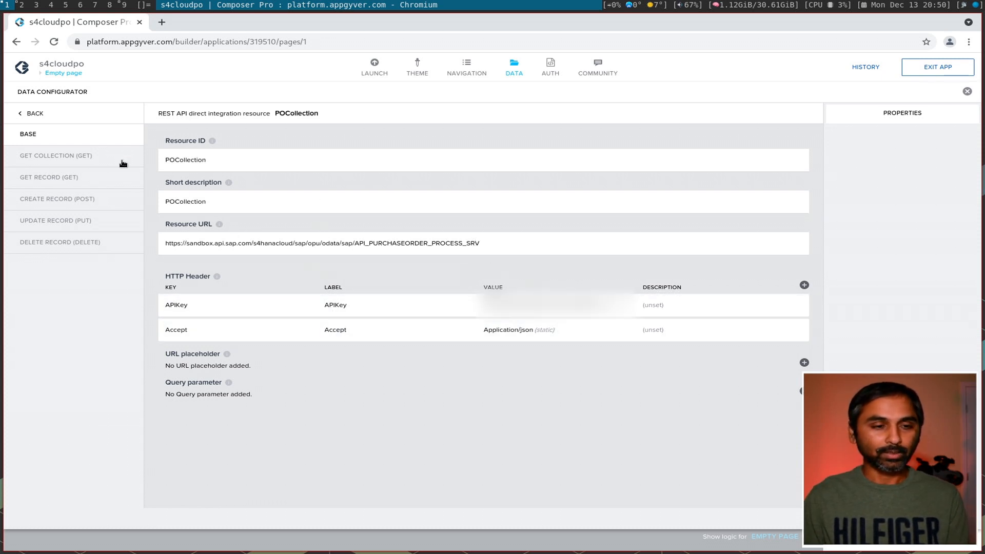
Copy A_PurchaseOrder?$top=50 from the SAP API Business Hub request URL into the Get Collection relative path in Composer Pro and save the app.
left_click(76, 155)
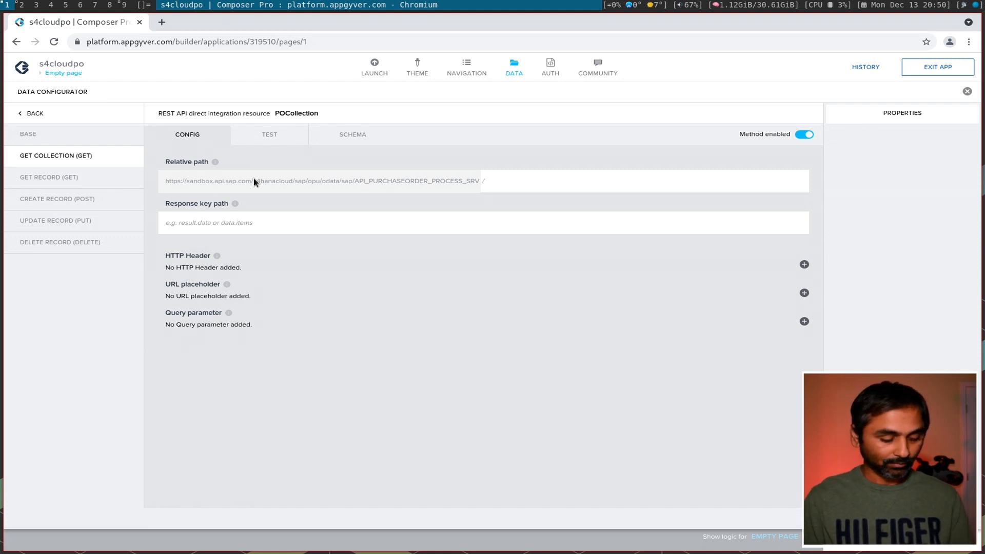
key("super+2")
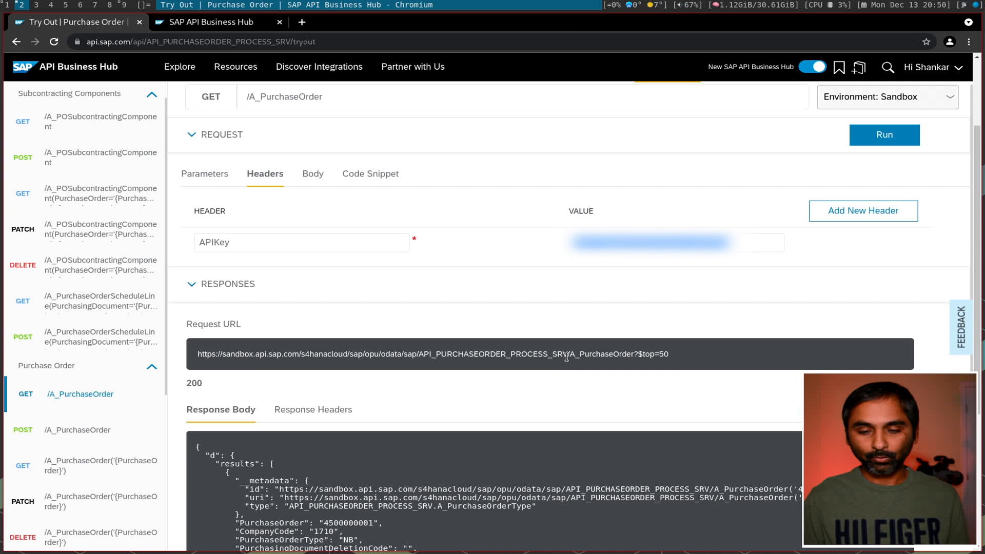
left_click_drag(571, 354, 666, 356)
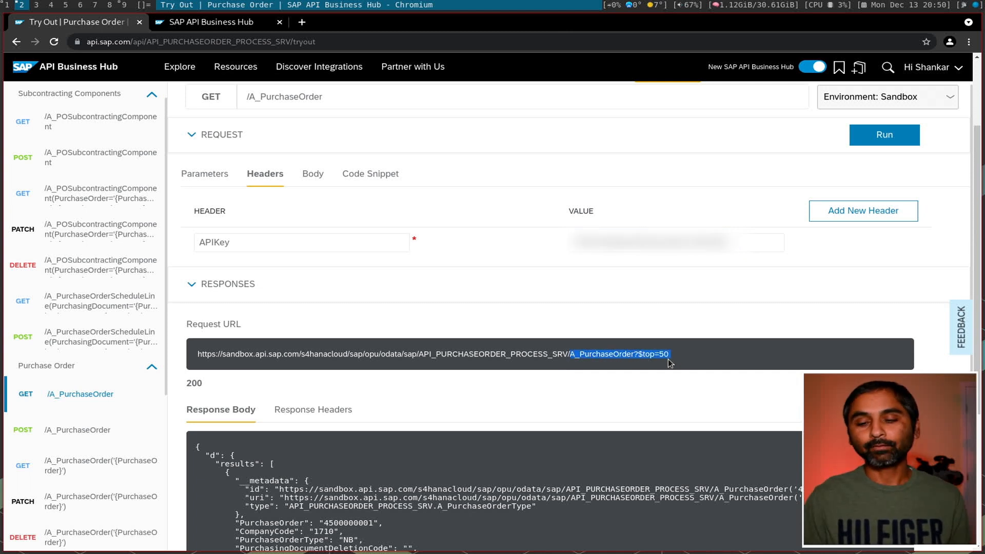
key("super+1")
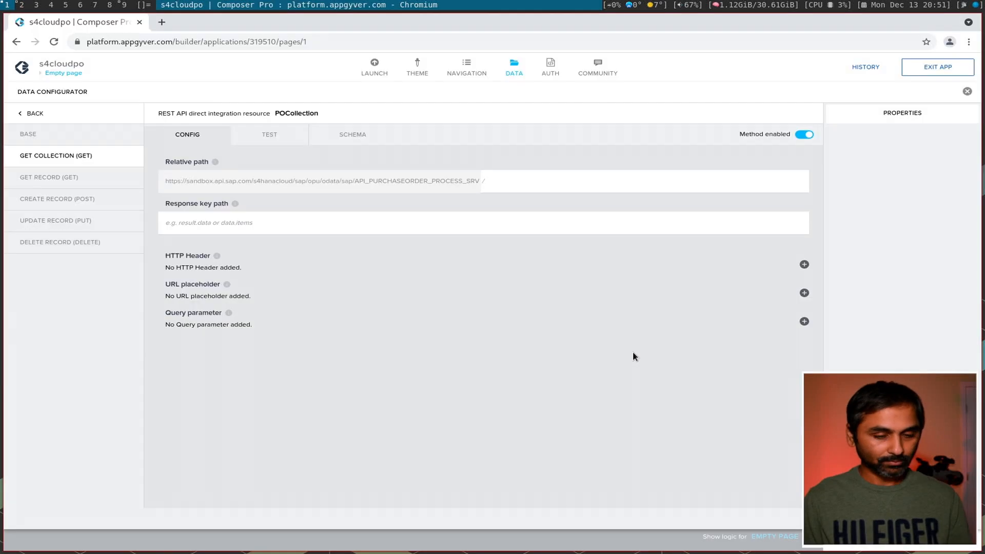
left_click(520, 184)
type("A_PurchaseOrder?$top=50")
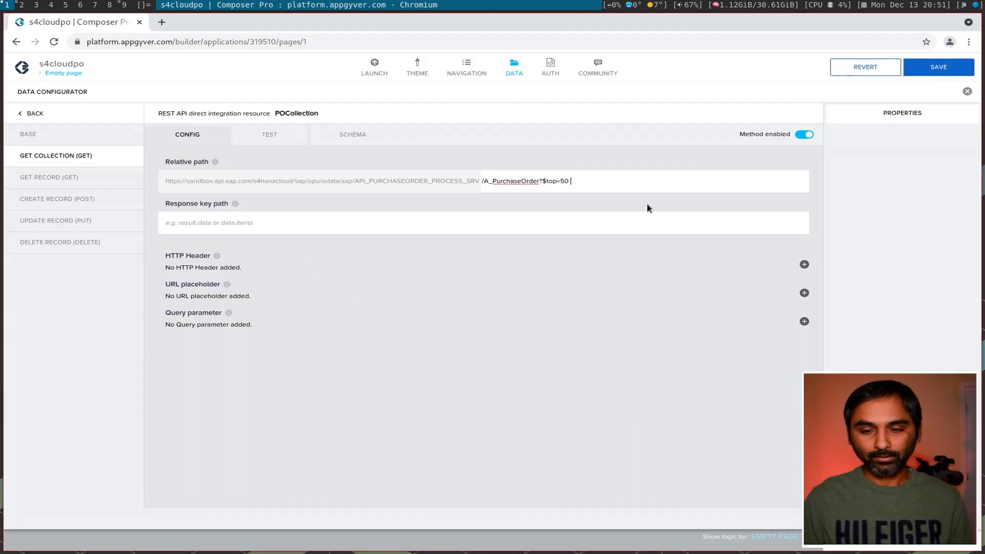
left_click(936, 69)
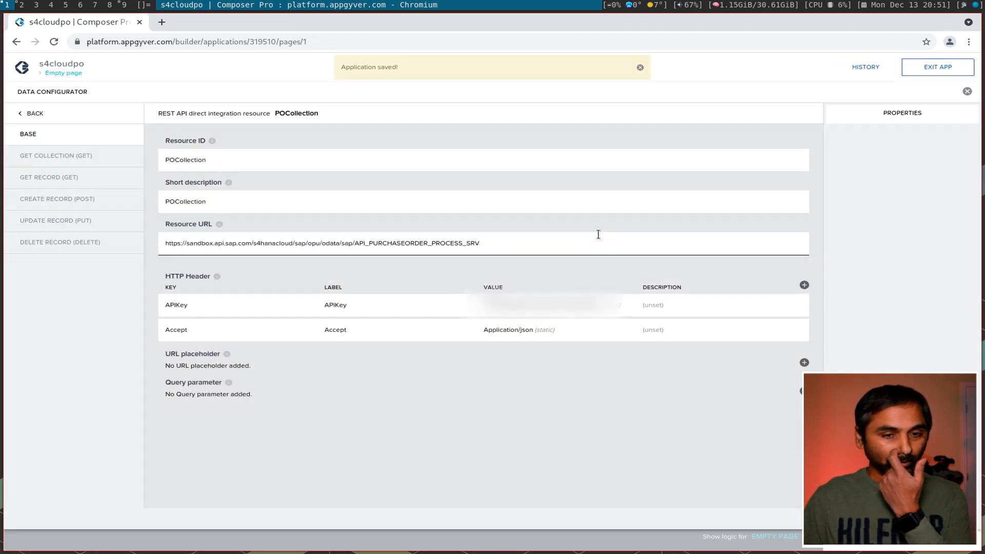
Set the response key path of the Get Collection method to d.results and save the app.
left_click(84, 161)
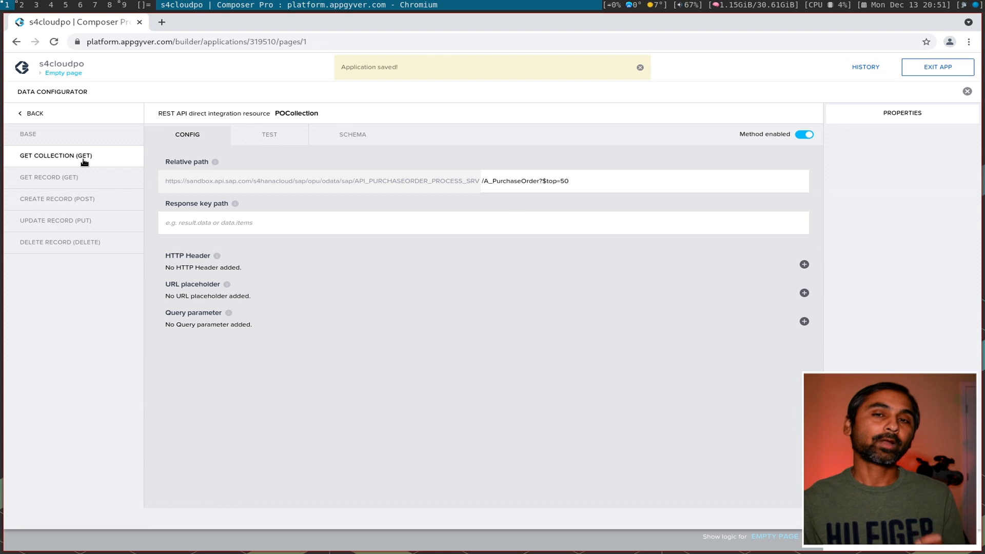
left_click(218, 217)
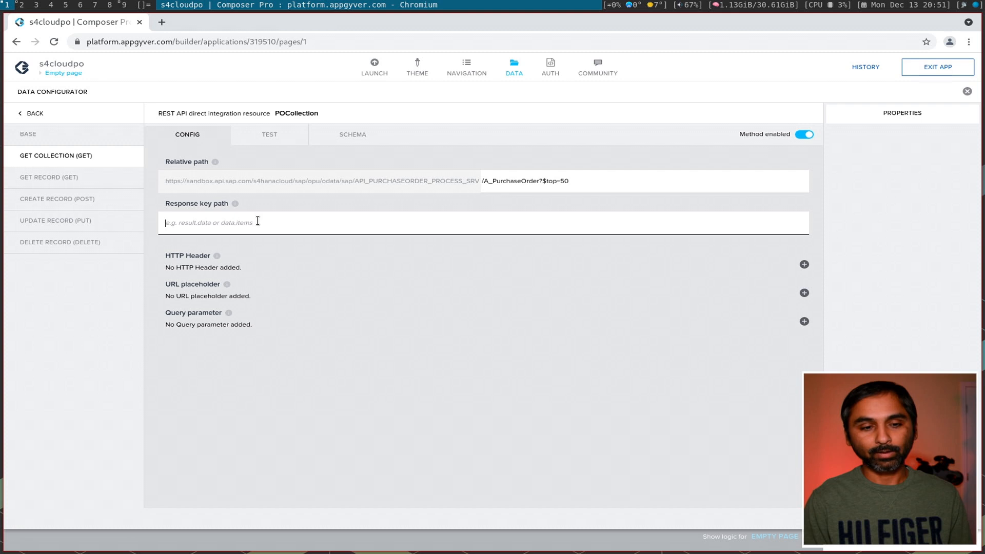
type("d.results")
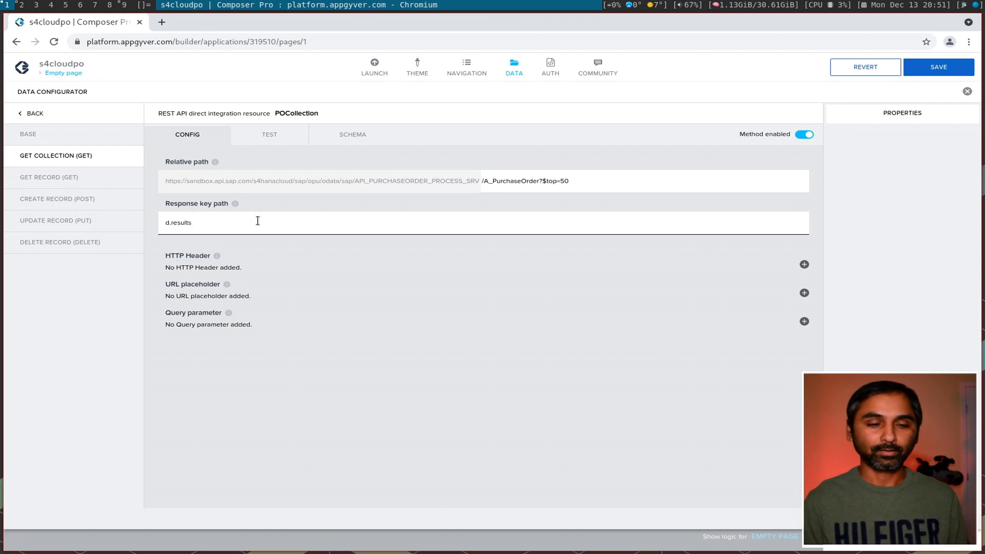
left_click(949, 72)
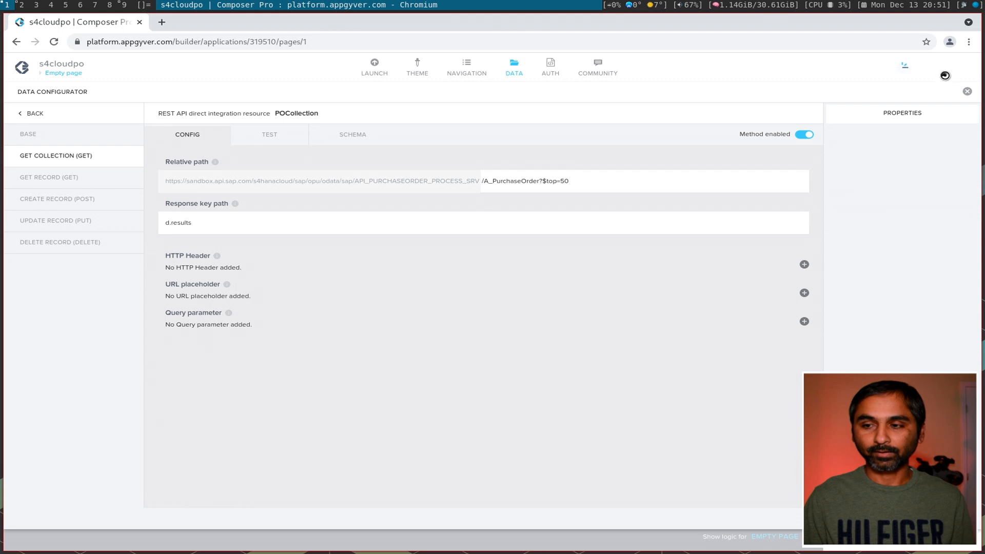
Run a test of the Get Collection call, set the schema from its response, and save the app.
left_click(268, 135)
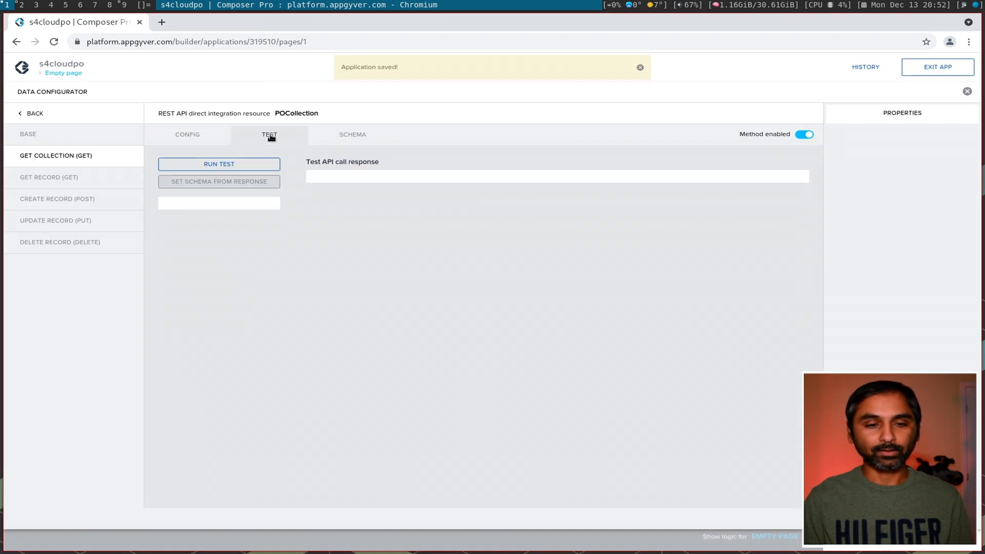
left_click(236, 163)
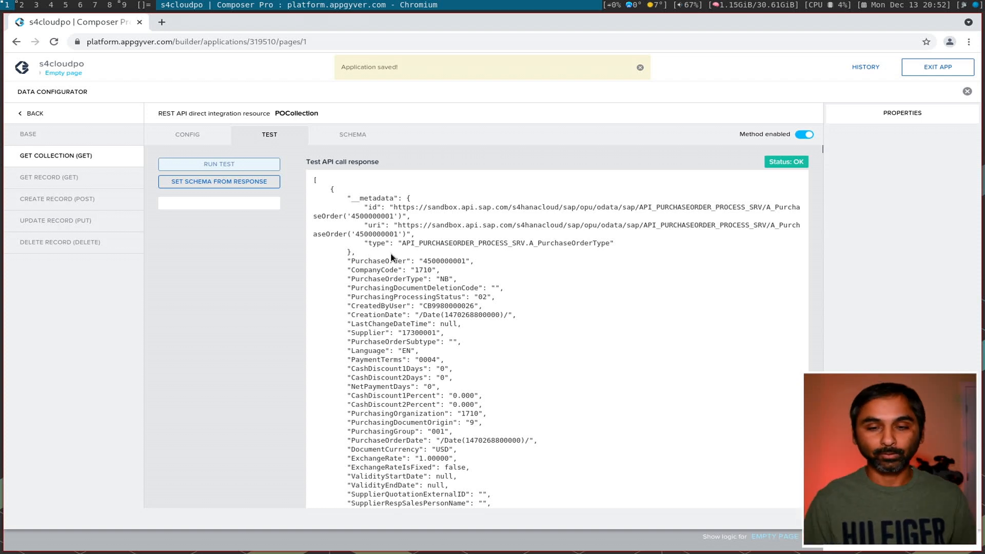
left_click(200, 182)
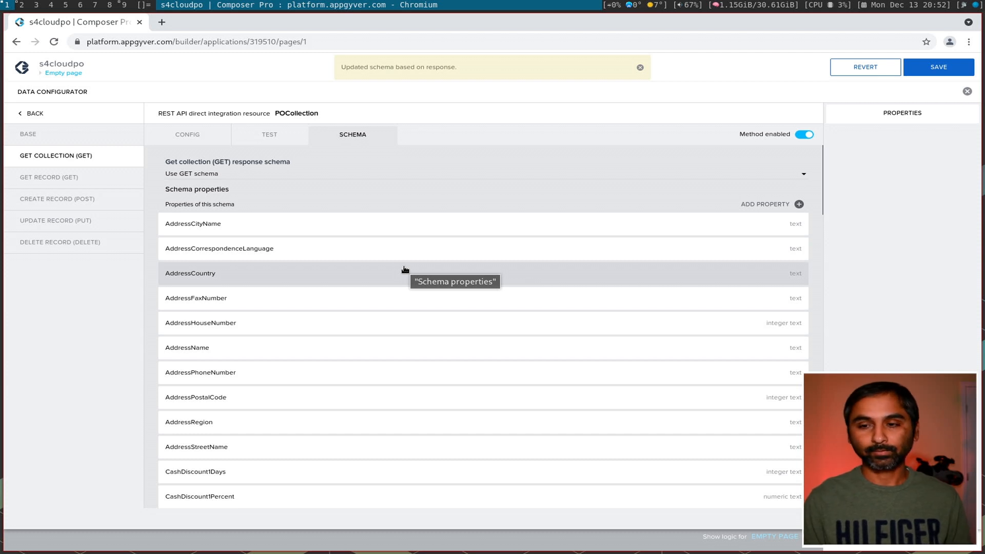
left_click(939, 66)
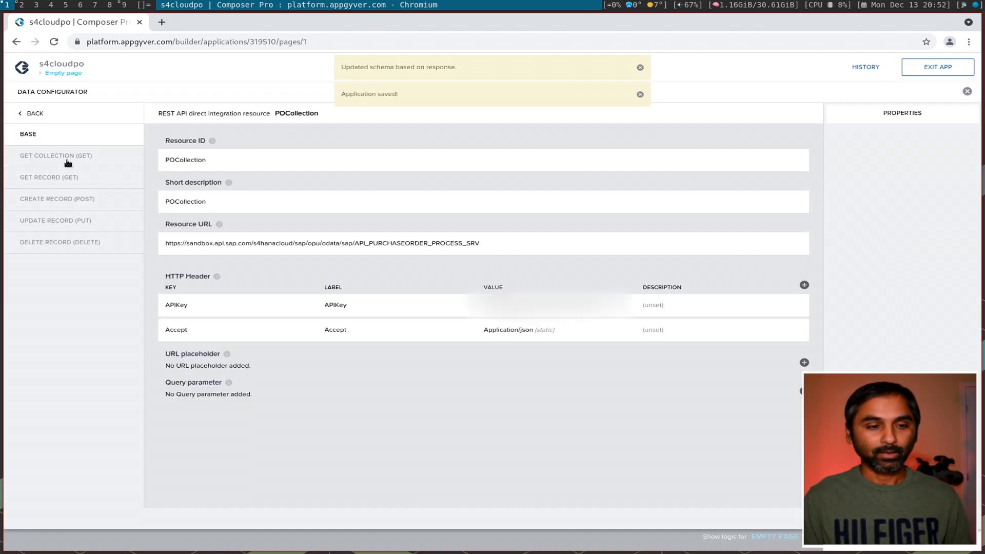
In SAP API Business Hub, open the single-record GET /A_PurchaseOrder('{PurchaseOrder}') call under Purchase Order.
left_click(62, 156)
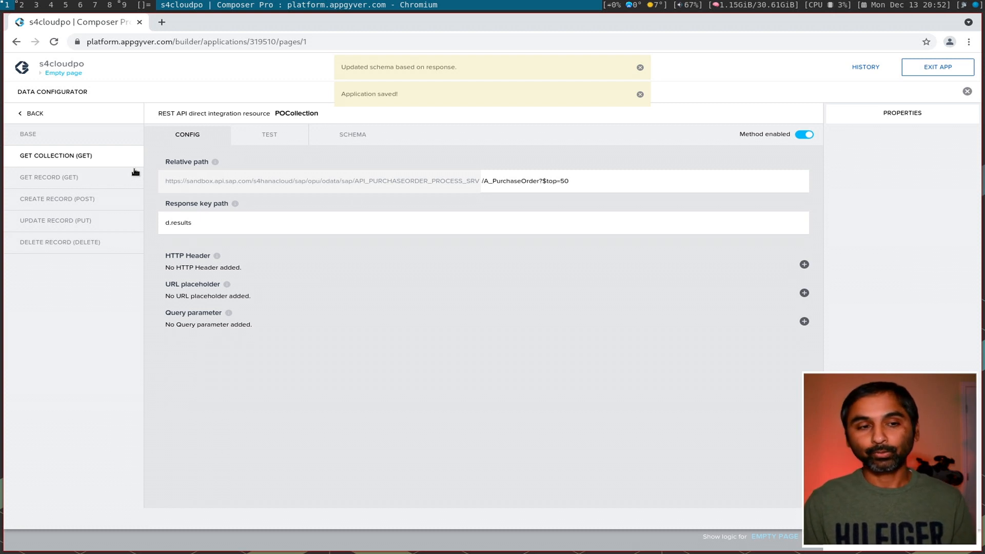
key("super+2")
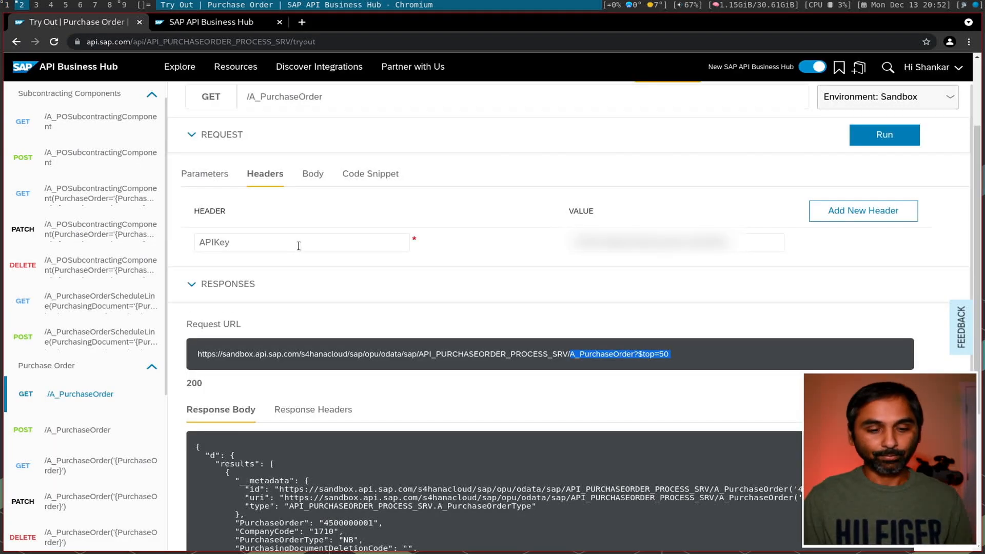
left_click(221, 135)
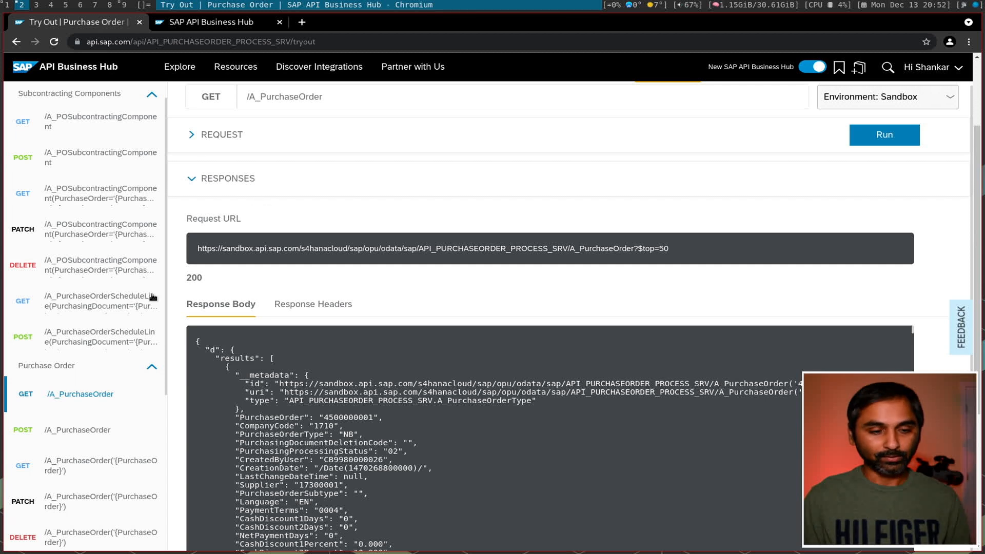
scroll(103, 257, "down", 5)
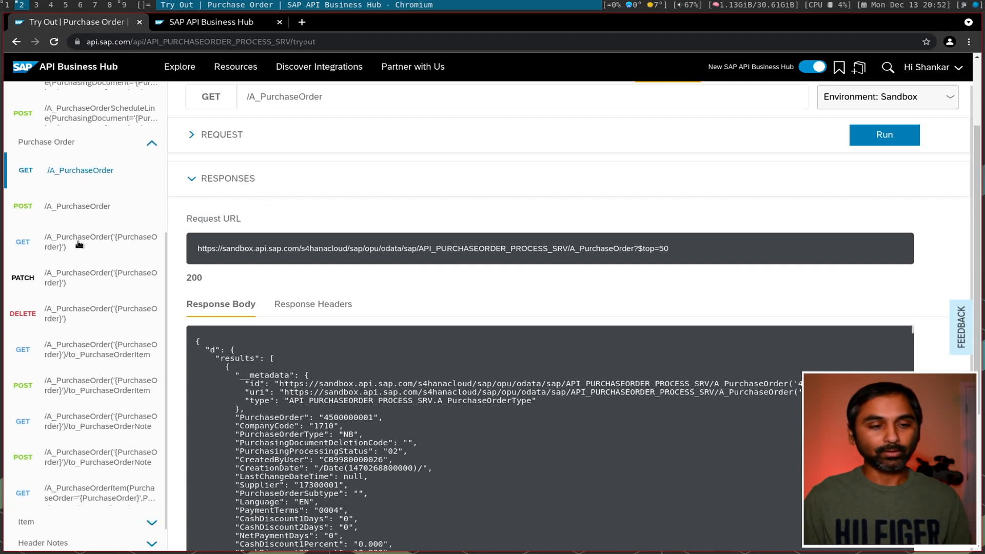
left_click(82, 241)
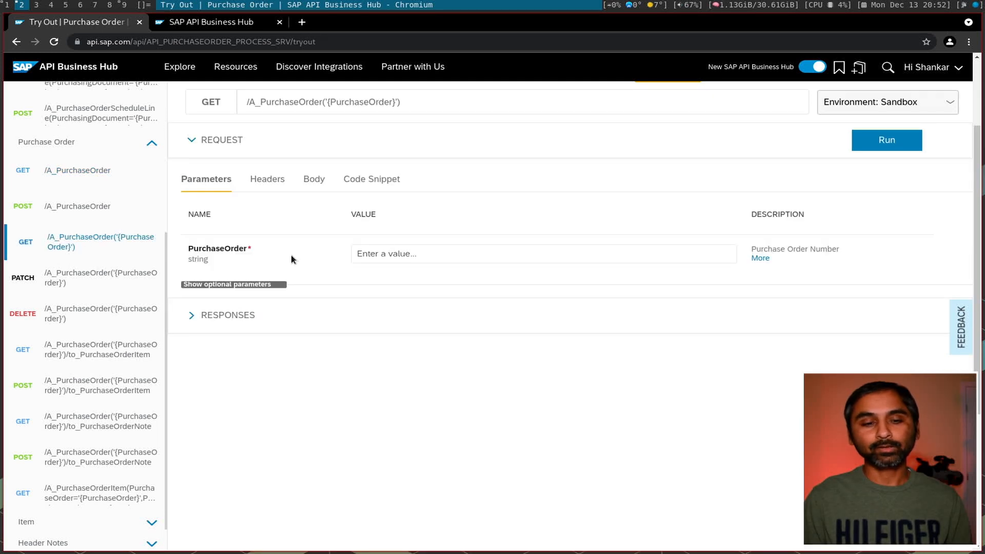
Copy the first purchase order number from the /A_PurchaseOrder collection response into the PurchaseOrder parameter of GET /A_PurchaseOrder('{PurchaseOrder}').
left_click(86, 175)
scroll(356, 353, "down", 2)
left_click_drag(323, 366, 373, 366)
key("ctrl+c")
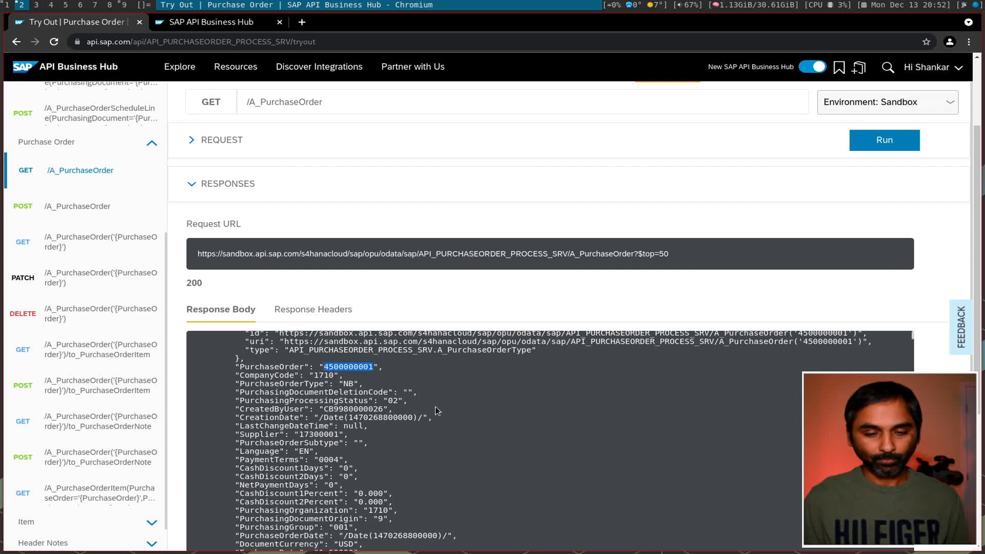
left_click(85, 239)
left_click(426, 255)
key("ctrl+v")
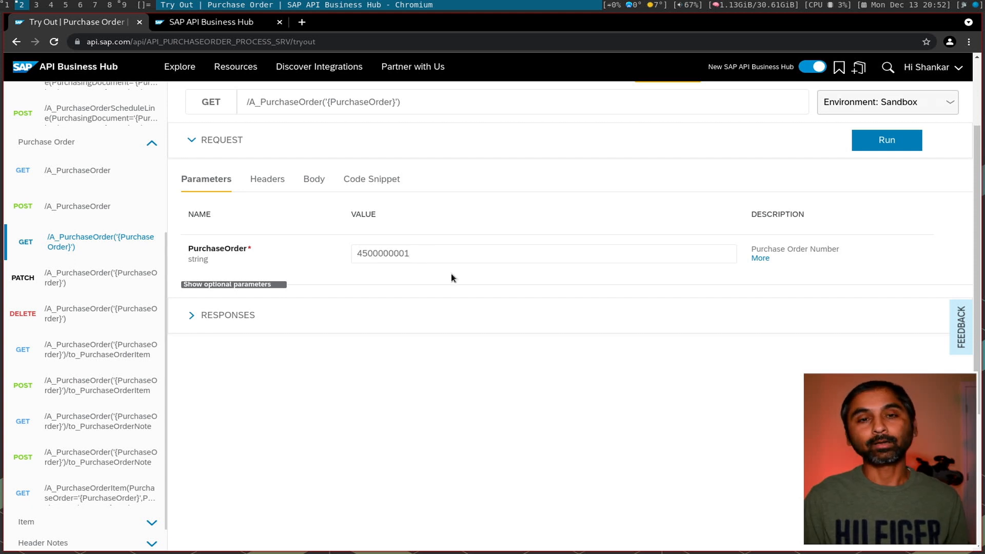
Run the single-record GET call against the Sandbox environment and look through its response body.
left_click(881, 140)
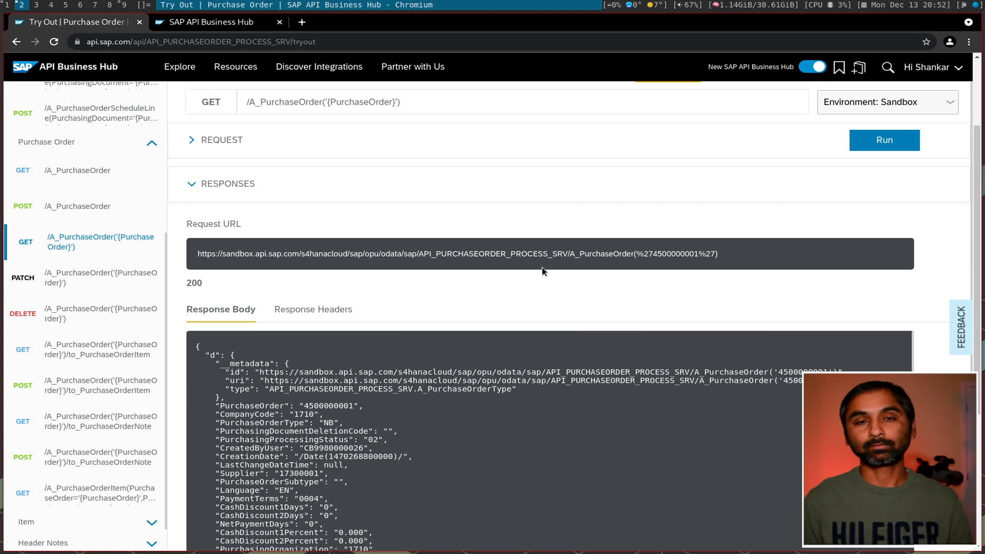
scroll(565, 359, "down", 2)
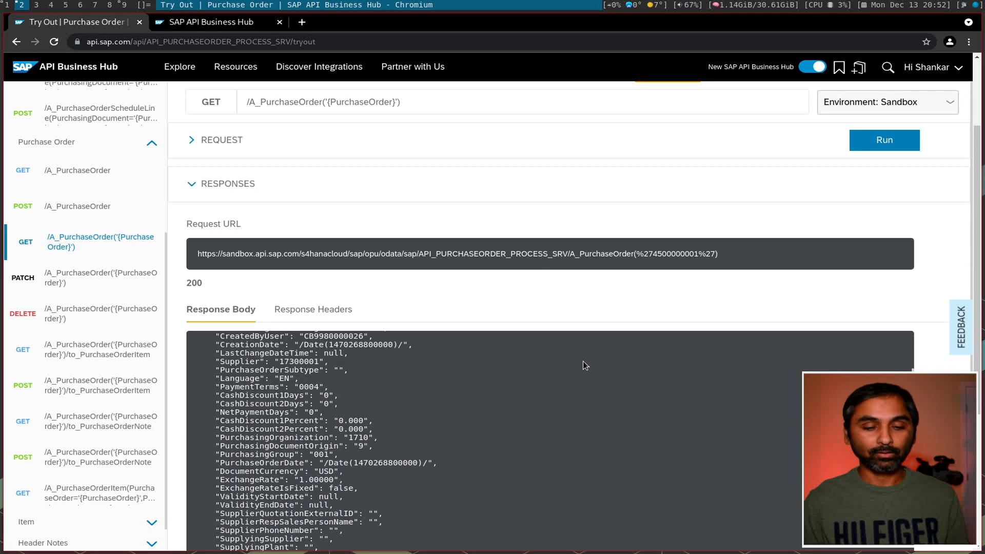
scroll(338, 419, "down", 1)
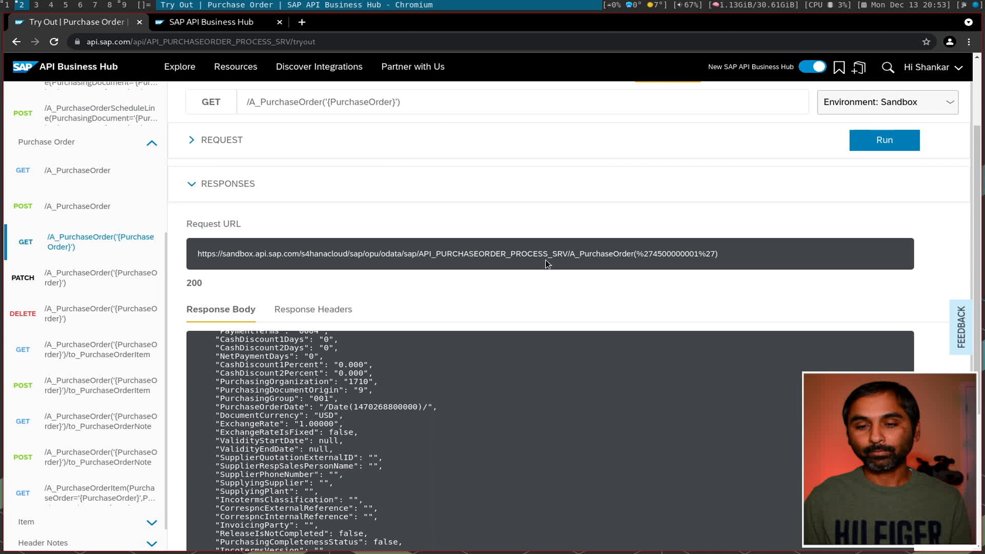
Copy the A_PurchaseOrder segment with its key from the request URL into the Get Record relative path in Composer Pro, after the leading slash.
left_click_drag(570, 256, 723, 255)
key("ctrl+c")
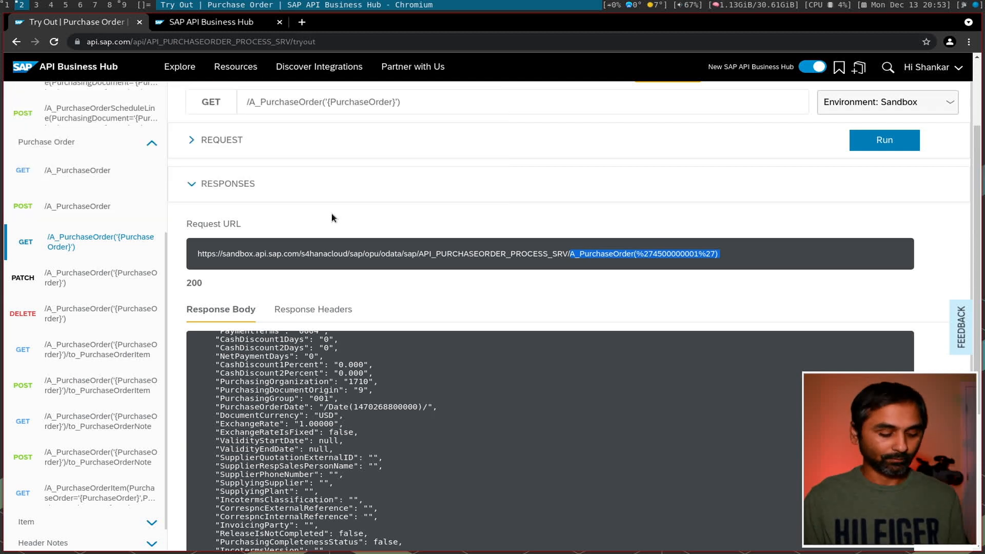
key("super+1")
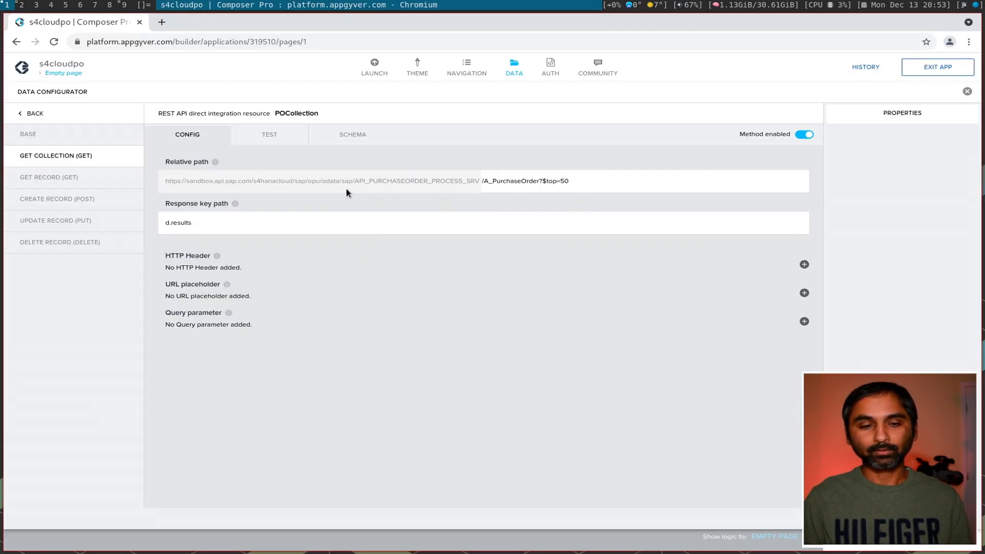
left_click(77, 179)
left_click(525, 185)
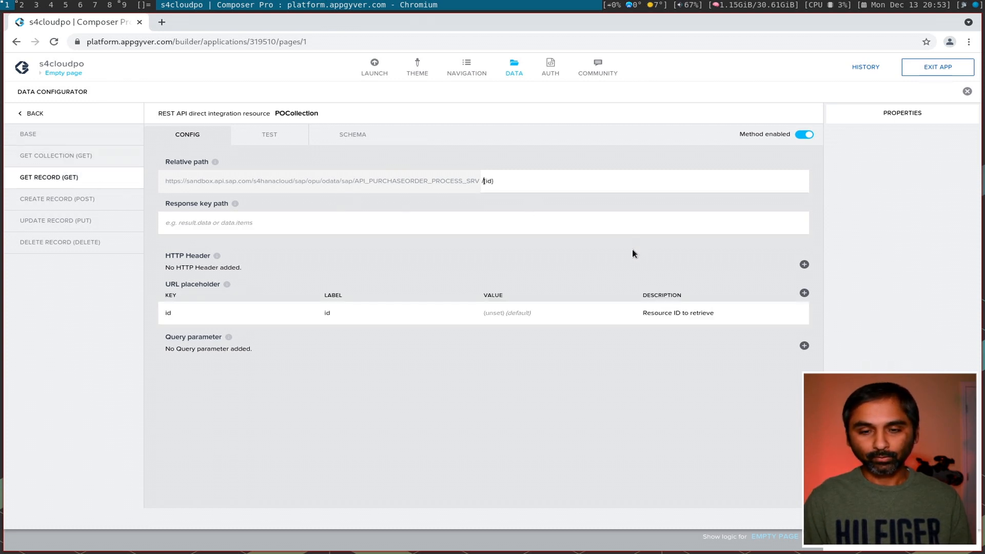
key("ctrl+v")
key("ctrl+z")
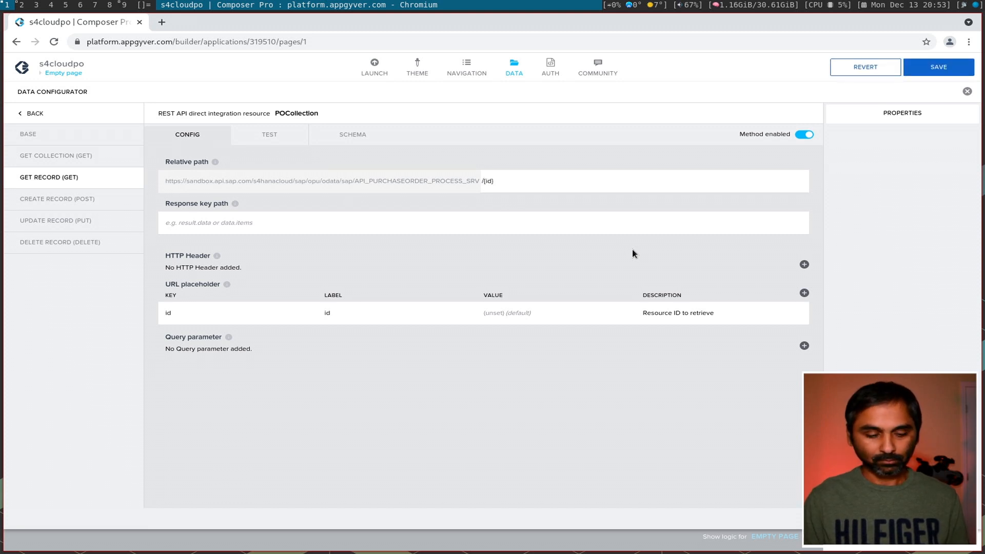
key("super+2")
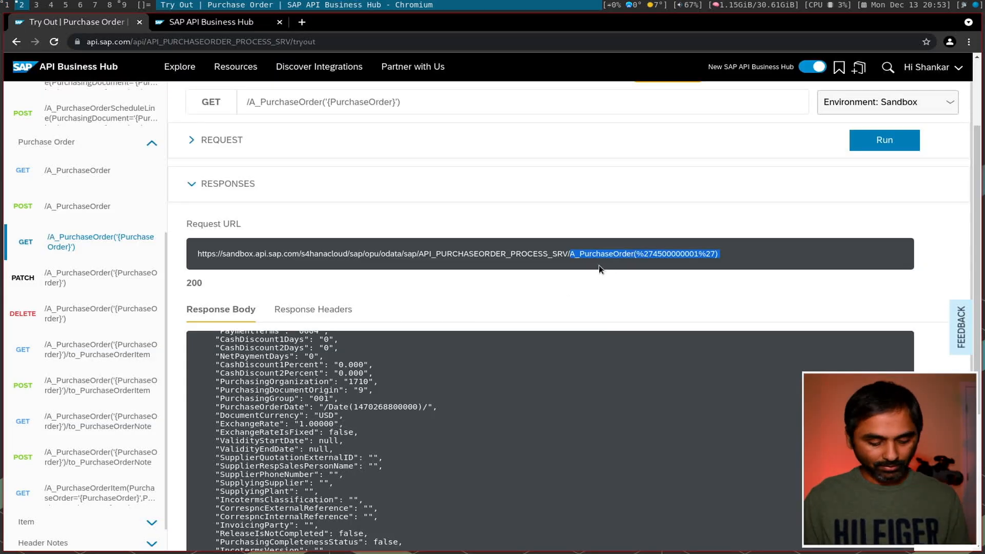
key("super+1")
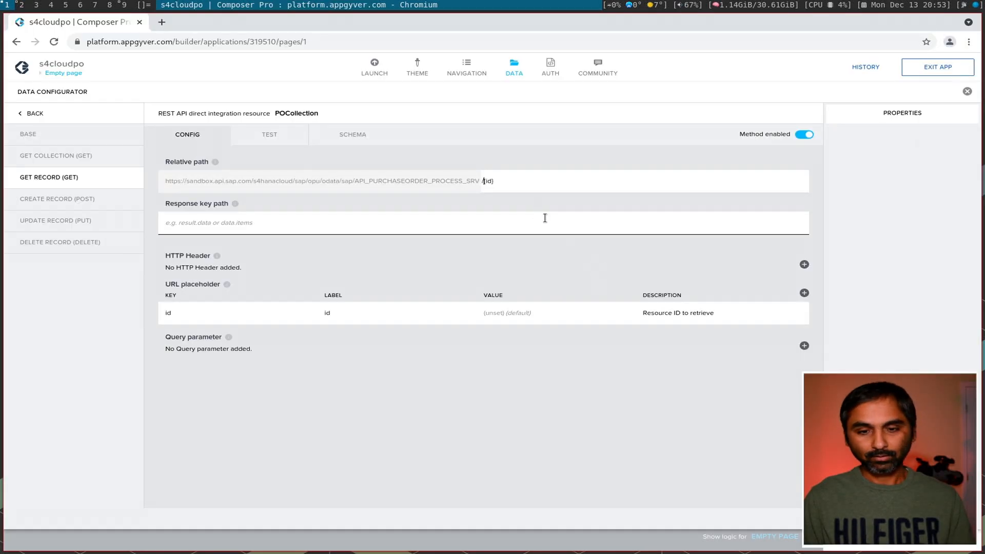
key("ctrl+v")
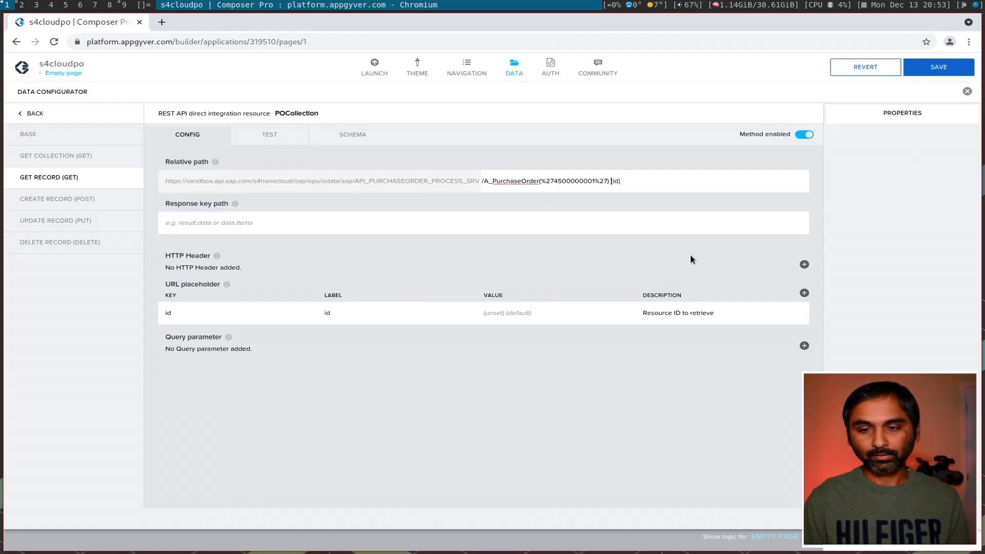
Replace the encoded order number and leftover text in the relative path so that it reads /A_PurchaseOrder({id}).
key("shift+End")
key("BackSpace")
key("BackSpace")
key("BackSpace")
key("BackSpace")
key("BackSpace")
key("BackSpace")
key("BackSpace")
key("BackSpace")
key("BackSpace")
key("BackSpace")
key("BackSpace")
key("BackSpace")
key("BackSpace")
key("BackSpace")
key("BackSpace")
key("BackSpace")
key("BackSpace")
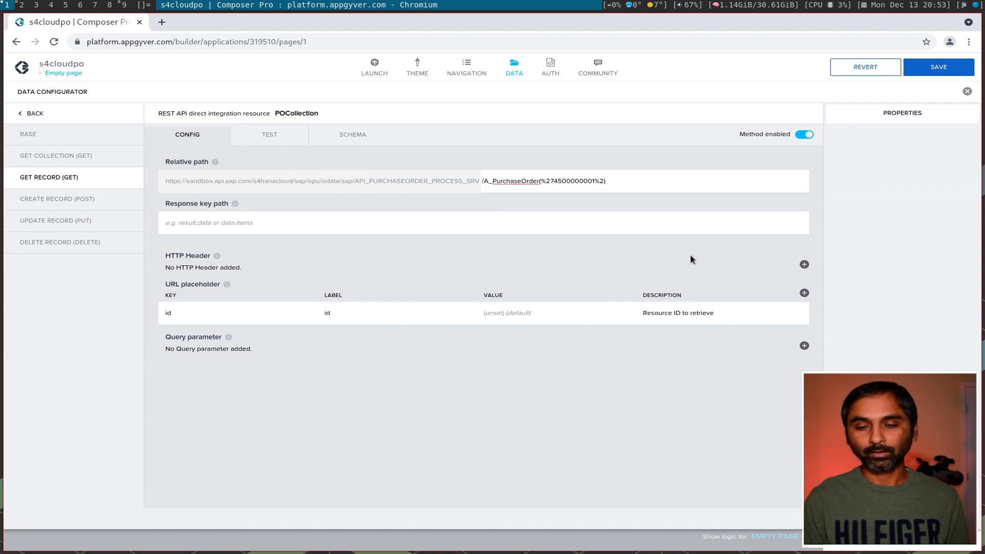
key("BackSpace")
key("BackSpace")
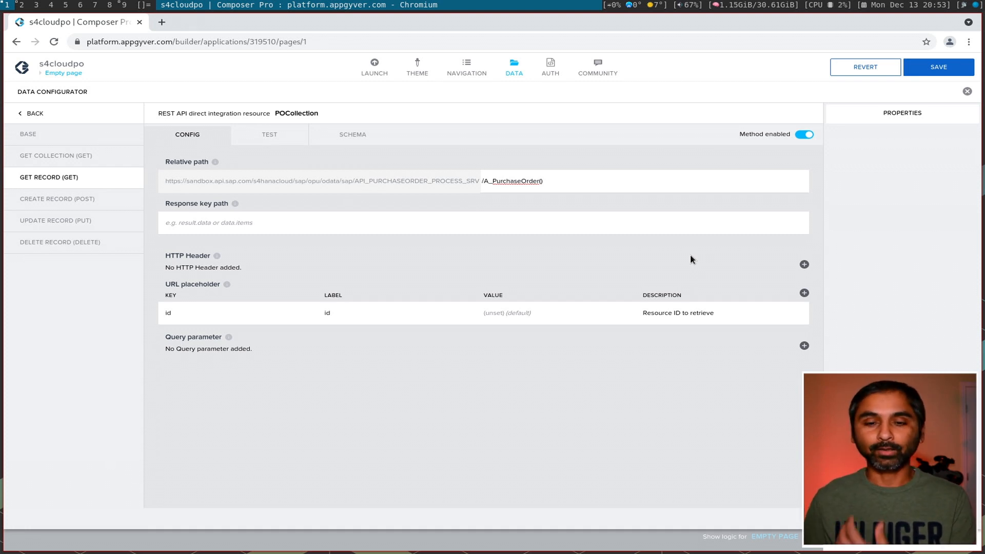
type("'id'")
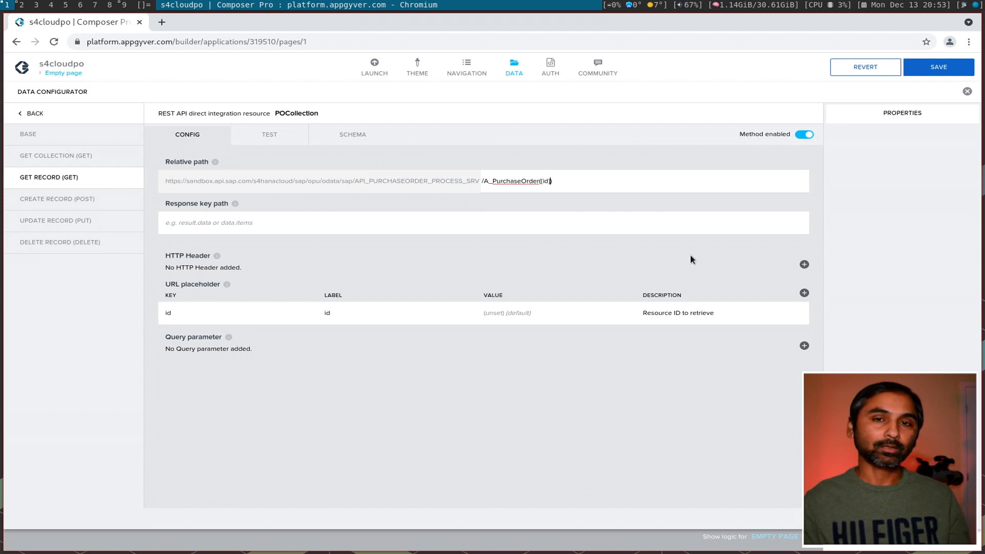
Check the key's quoting in the SAP API Business Hub request URL and wrap the placeholder in single quotes: /A_PurchaseOrder('{id}').
key("super+2")
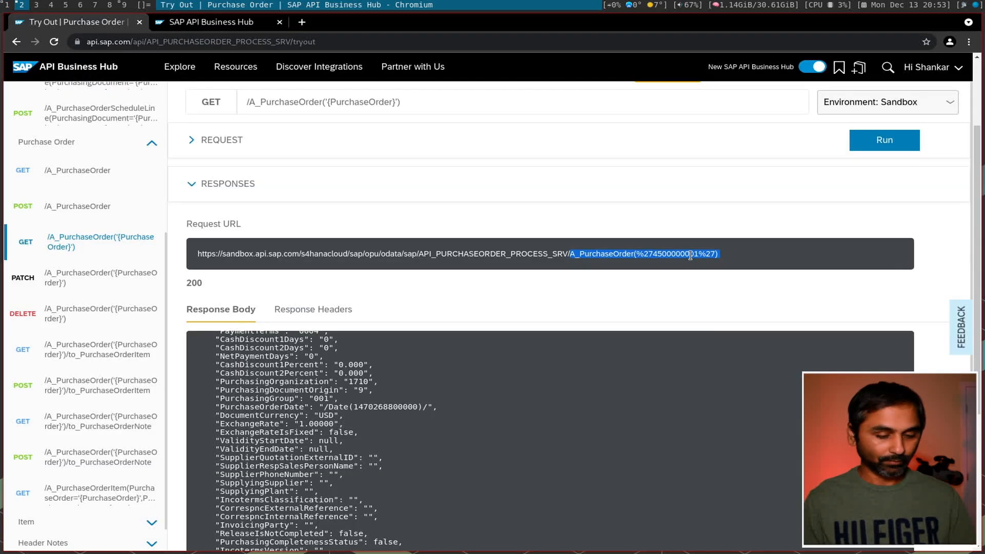
left_click(646, 252)
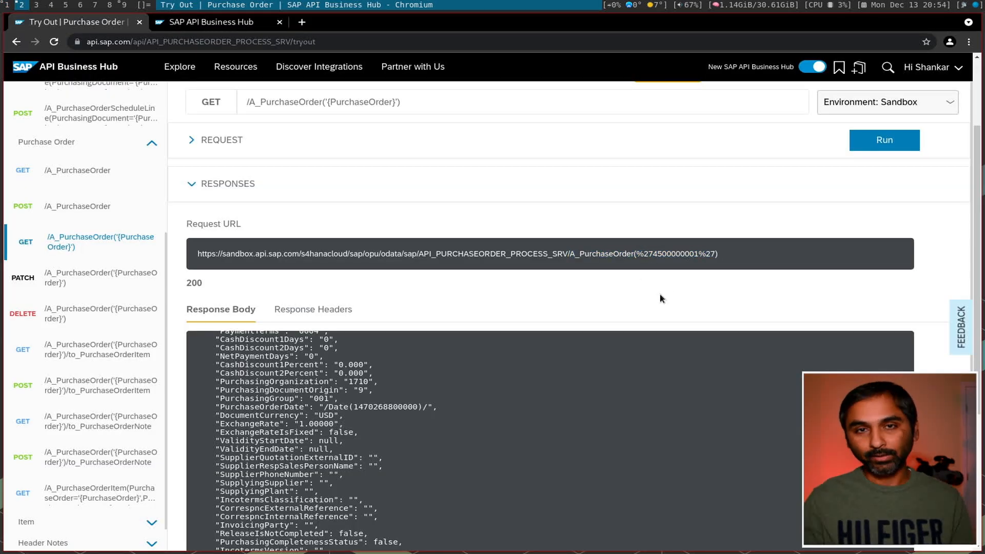
key("super+1")
type("'{id}'")
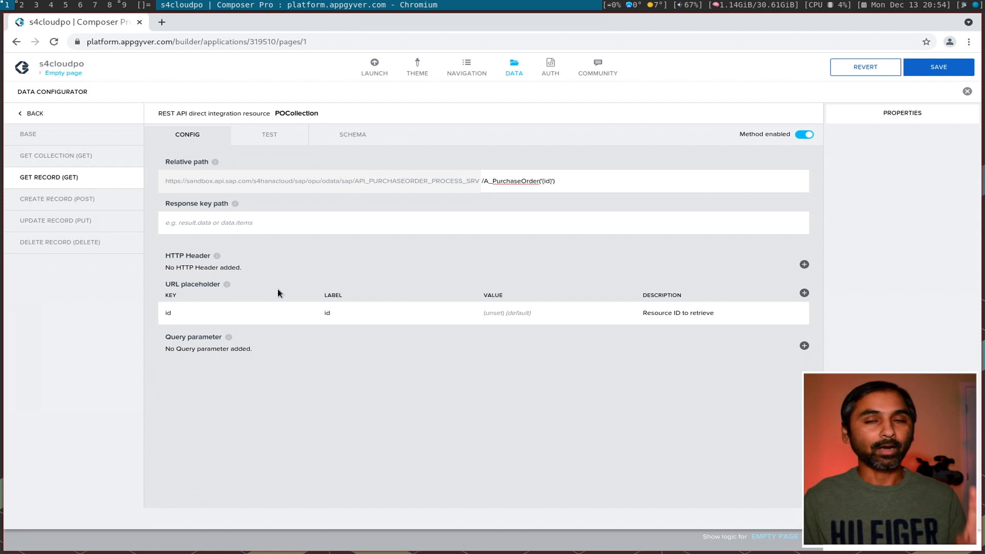
Set the response key path of the Get Record method to d, save the app and reopen the method.
left_click(230, 225)
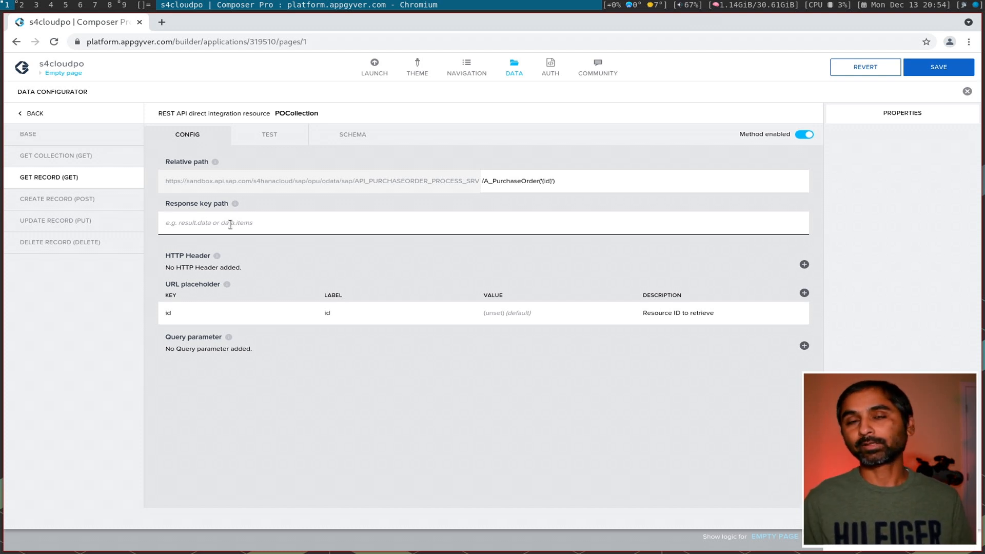
type("d")
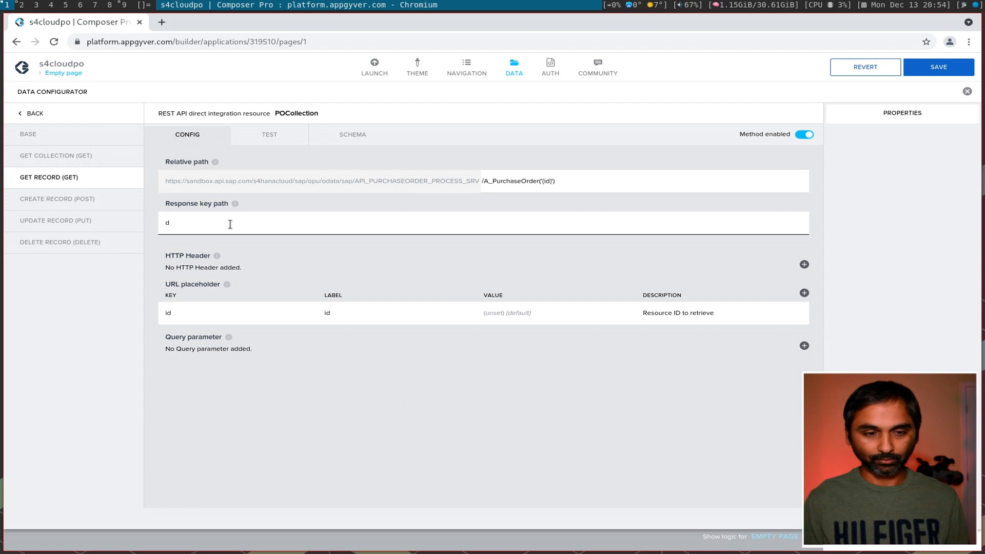
left_click(720, 143)
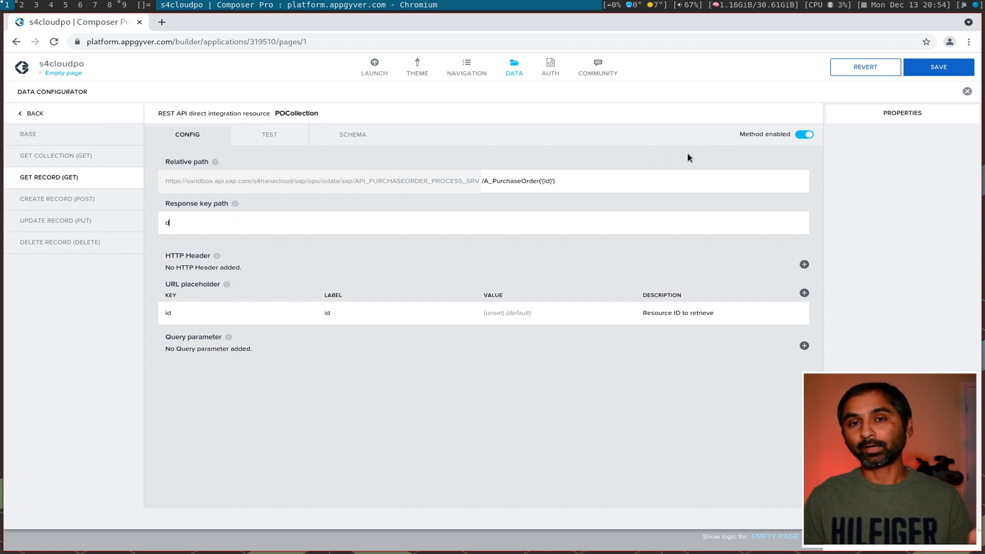
left_click(935, 69)
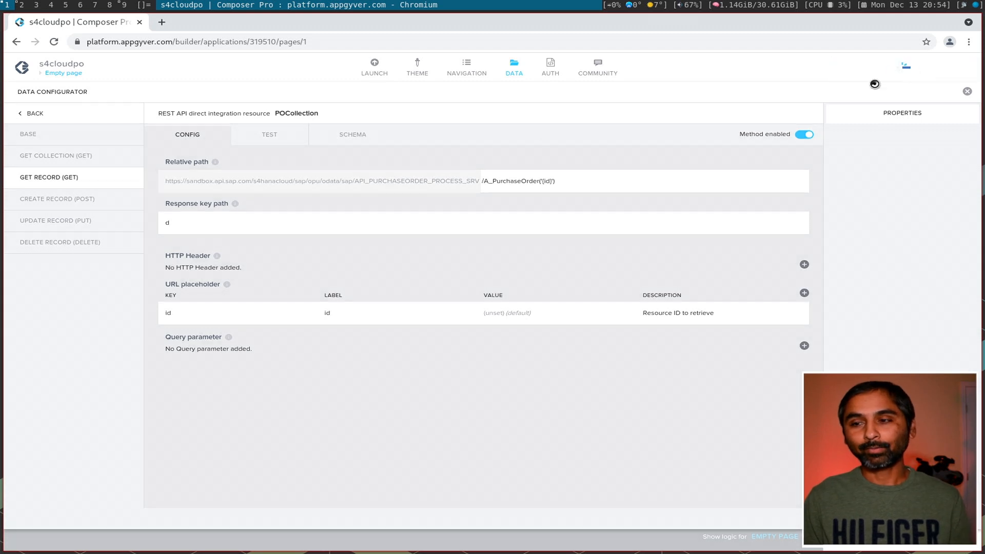
left_click(69, 178)
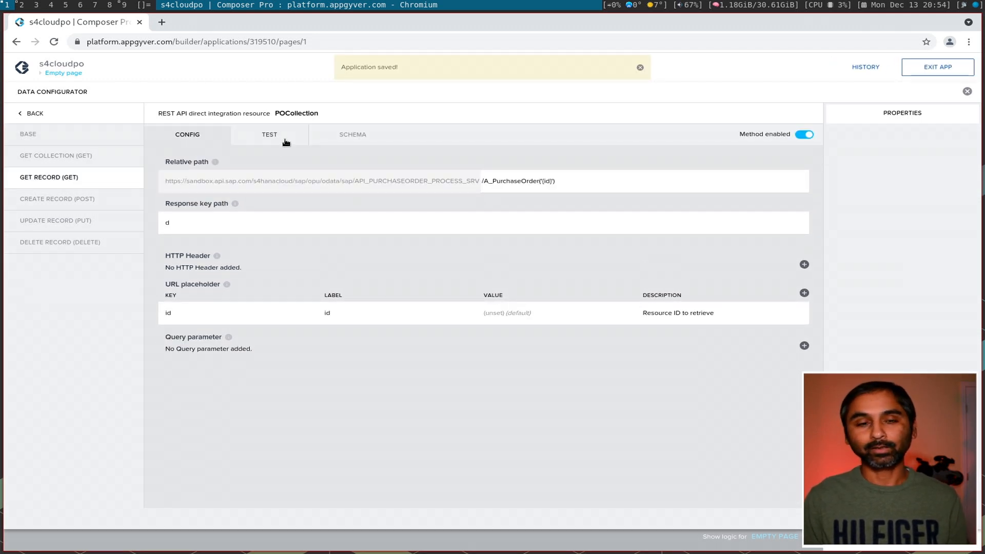
left_click(286, 142)
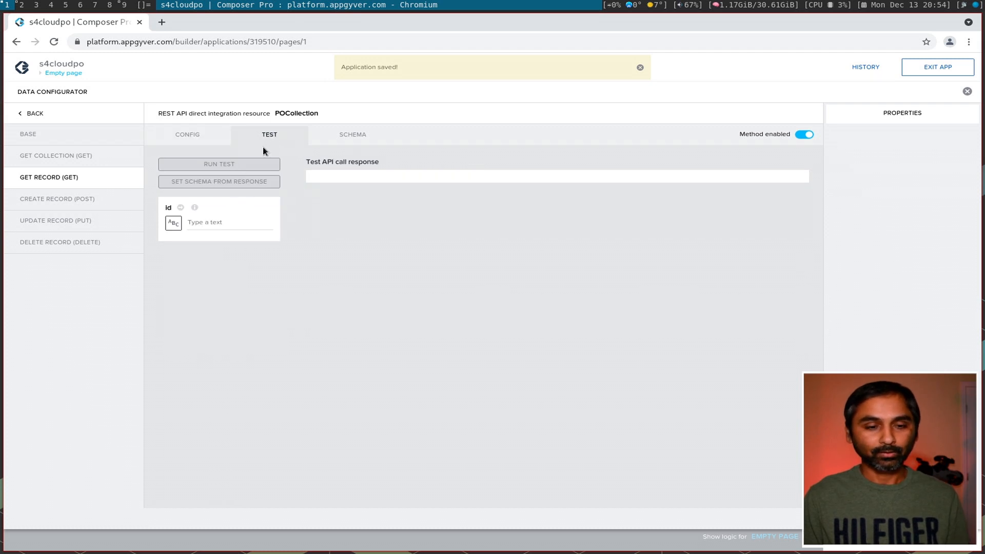
left_click(217, 222)
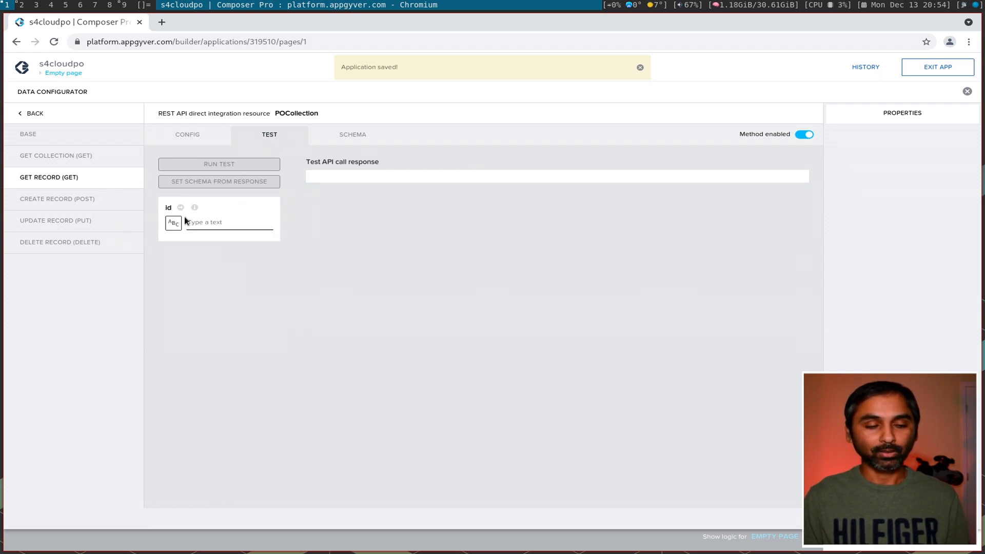
left_click(187, 135)
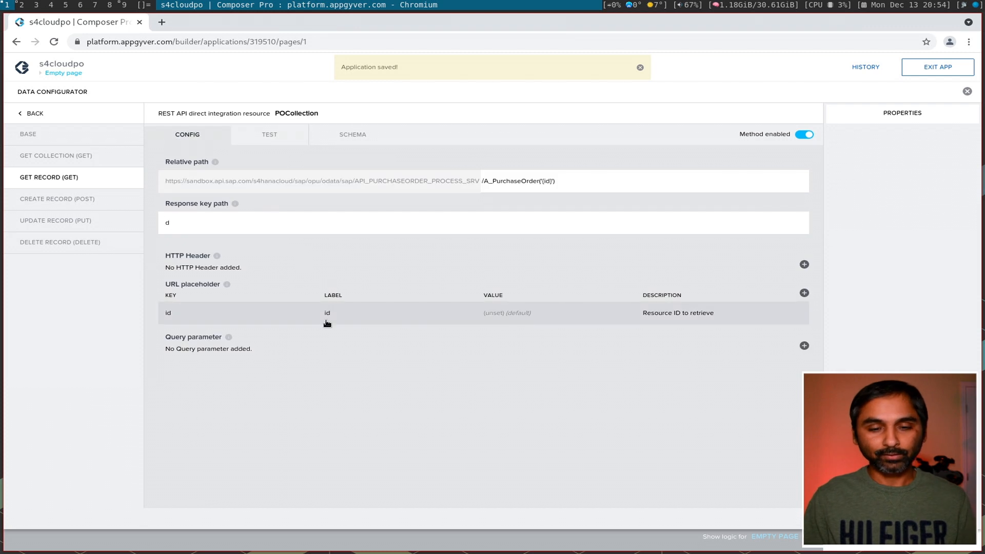
Change both the label and the key of the id URL placeholder to ponumber.
left_click(327, 313)
left_click_drag(848, 148, 812, 149)
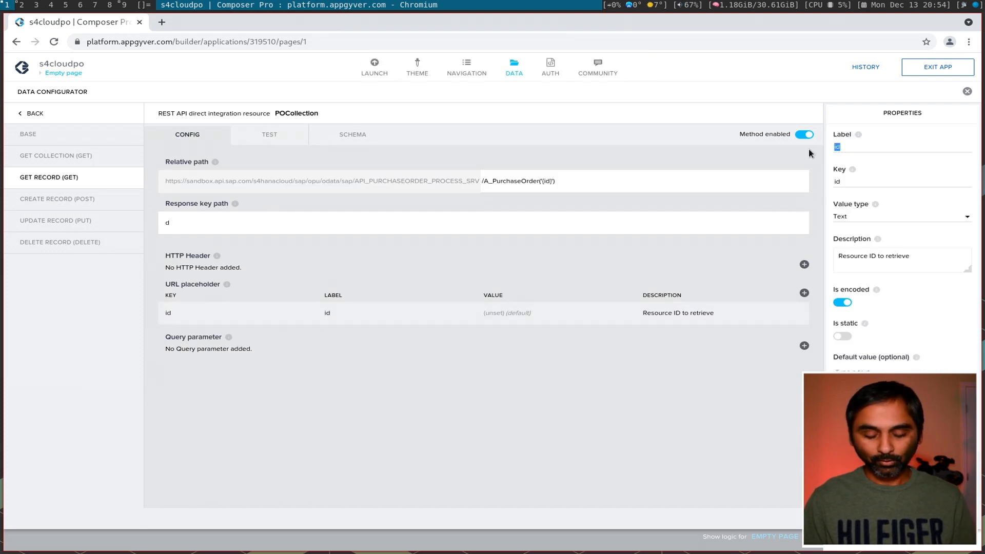
type("ponumber")
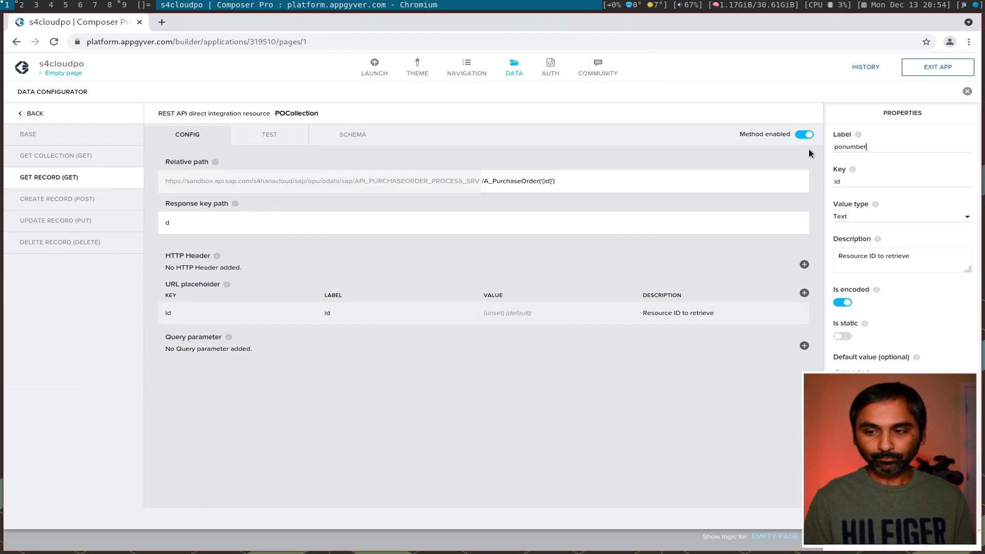
left_click_drag(894, 147, 802, 147)
key("ctrl+c")
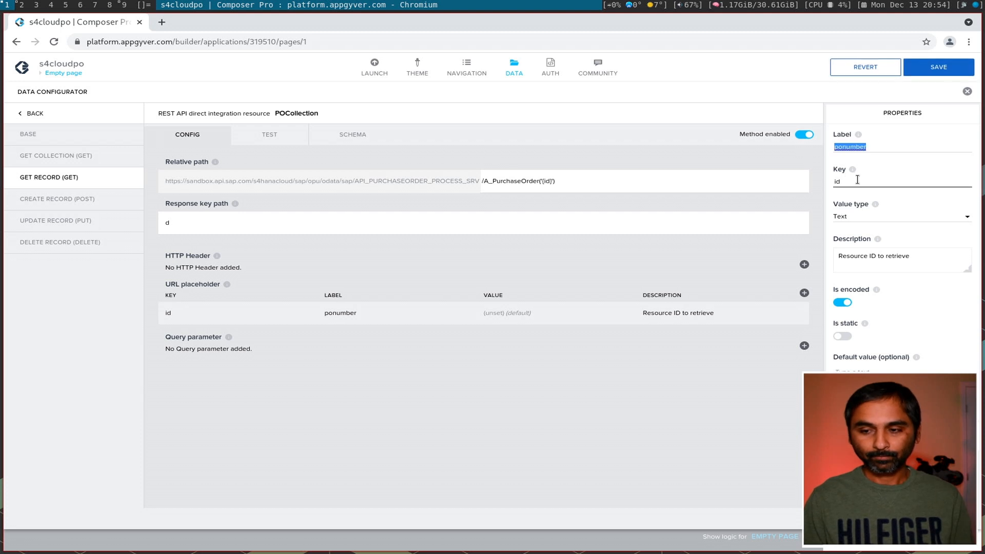
double_click(863, 181)
key("ctrl+v")
Change the placeholder in the relative path to match, giving /A_PurchaseOrder('{ponumber}'), and save the app.
left_click(409, 221)
left_click(549, 182)
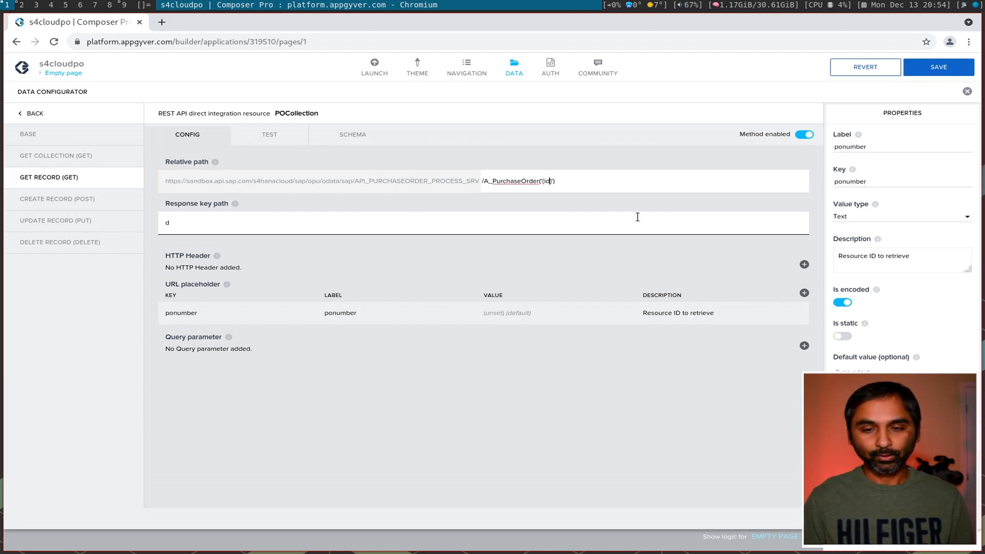
key("ctrl+v")
left_click(933, 75)
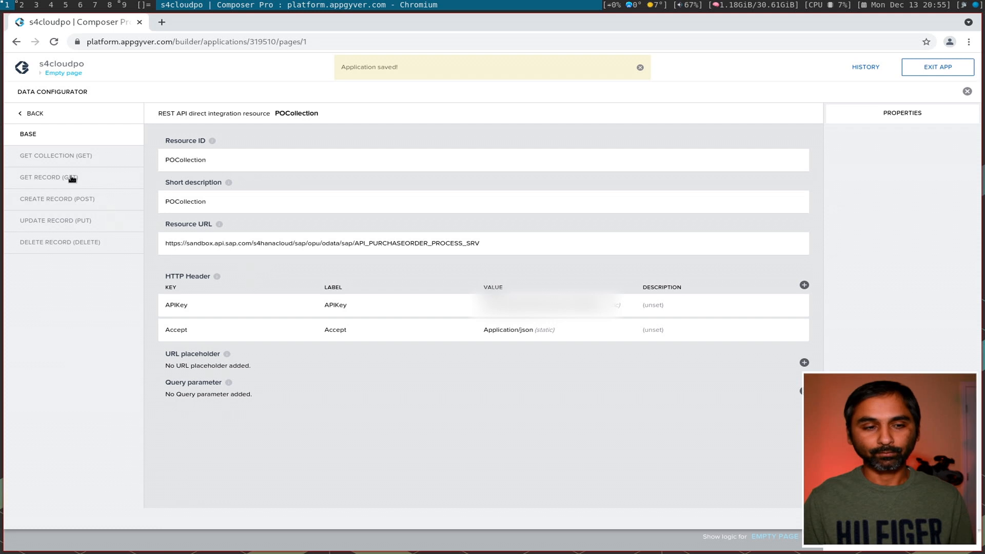
Test the Get Record method using the purchase order number copied from the request URL in the SAP API Business Hub.
left_click(72, 178)
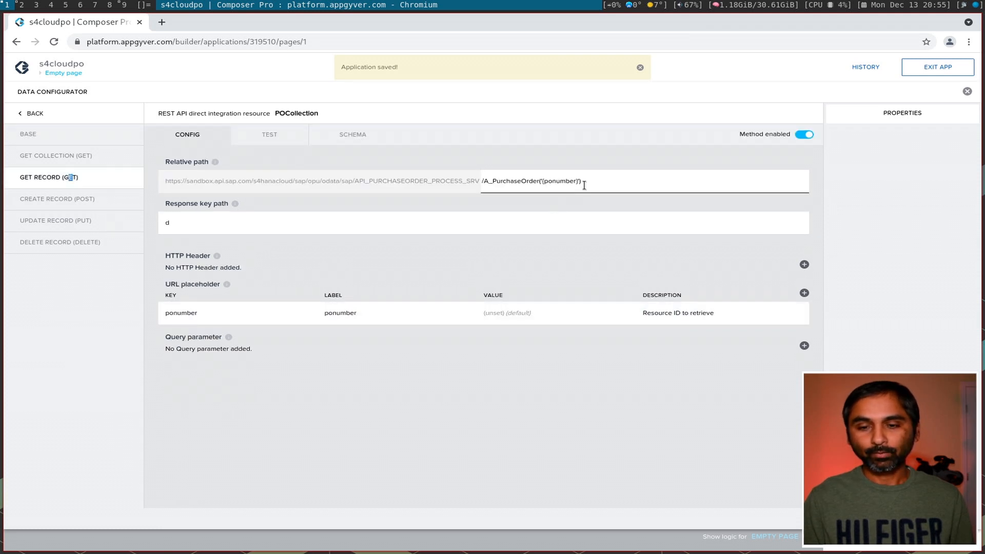
left_click(269, 135)
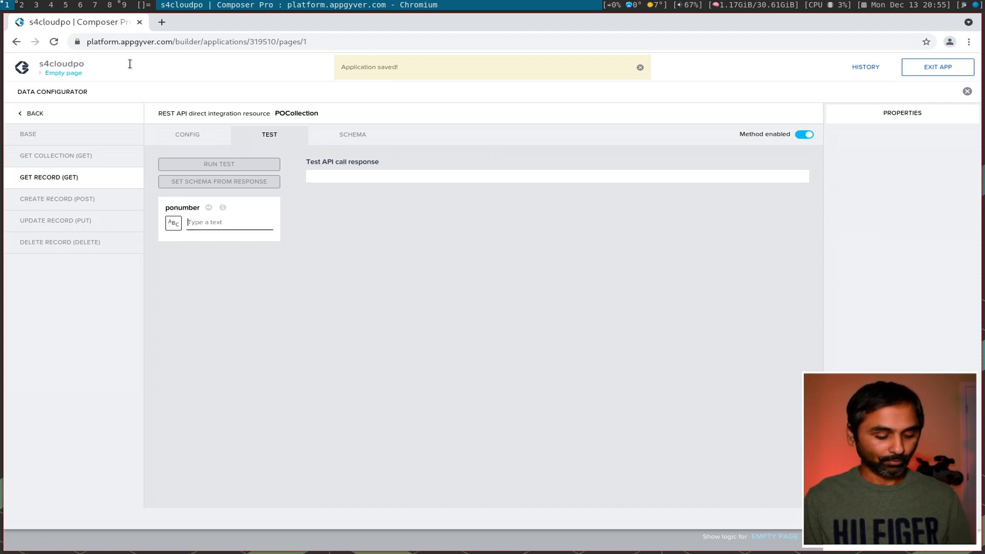
key("super+2")
scroll(376, 432, "up", 5)
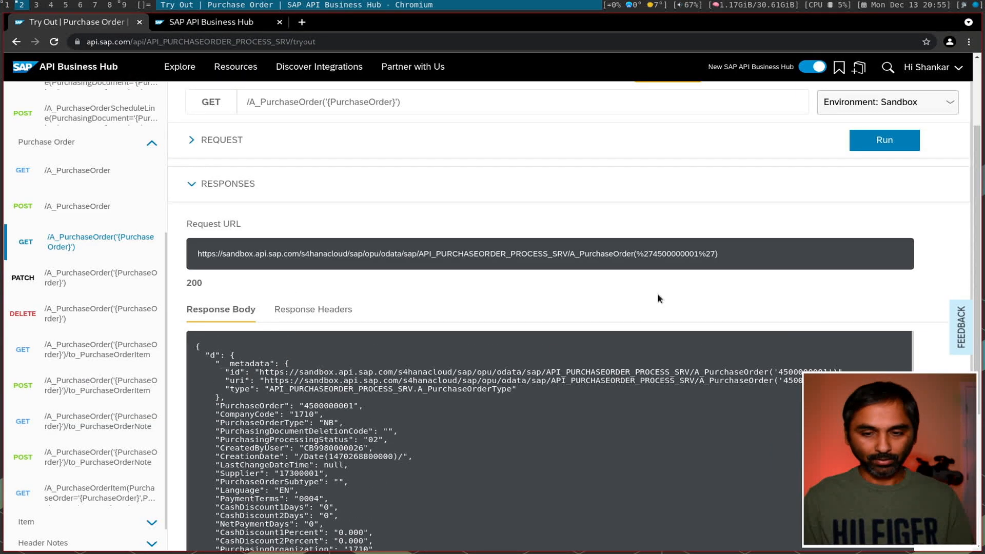
left_click_drag(660, 255, 698, 253)
key("ctrl+c")
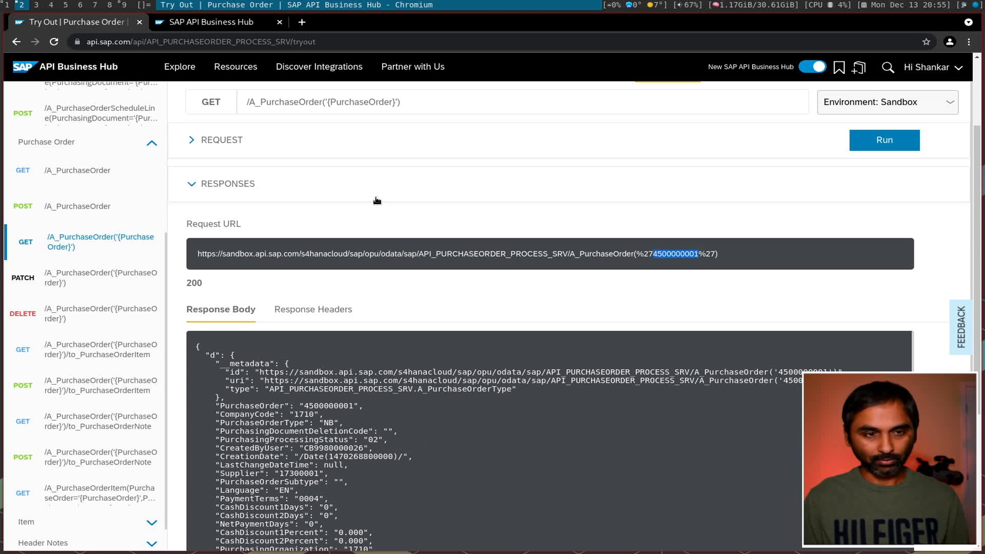
key("super+1")
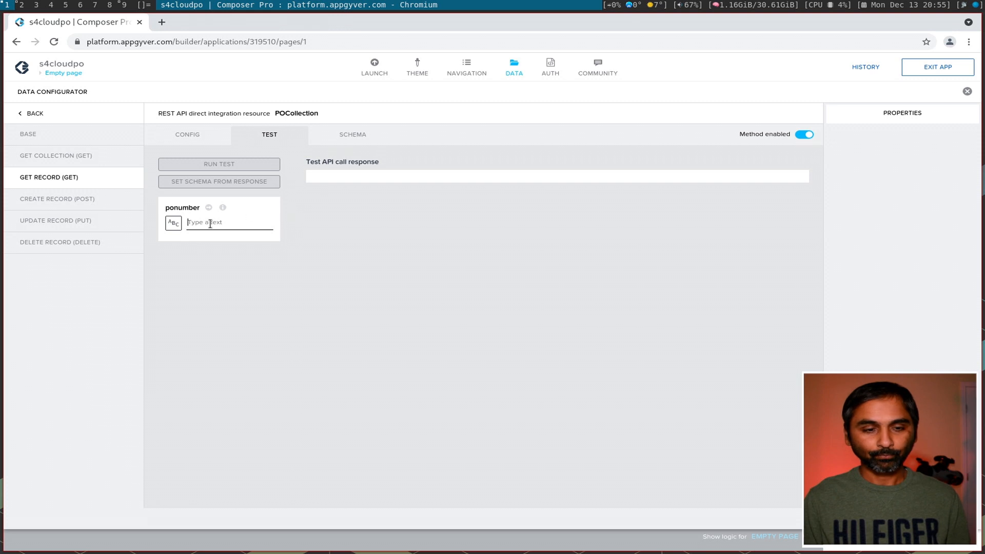
key("ctrl+v")
left_click(226, 163)
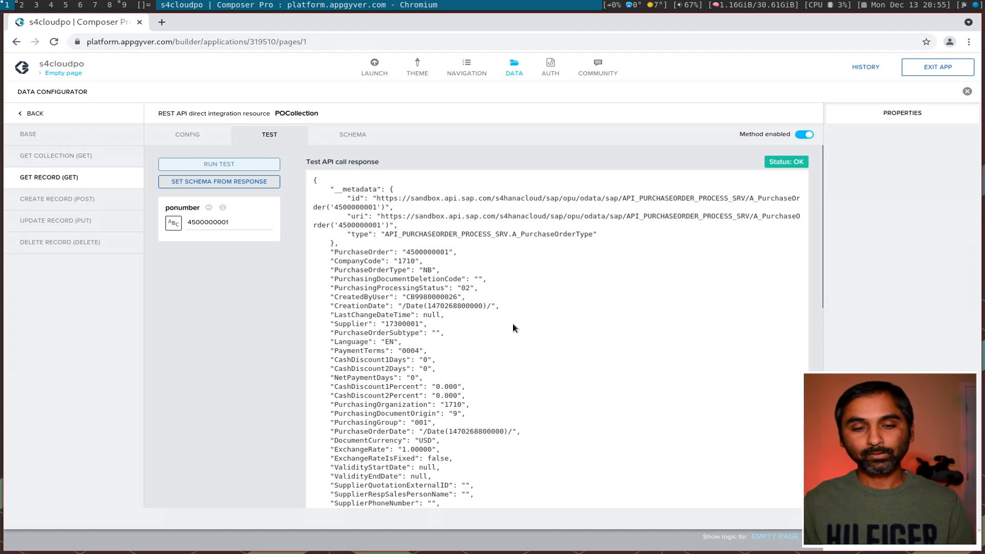
Look through the test response, set the Get Record schema from it and save the app.
scroll(515, 327, "down", 15)
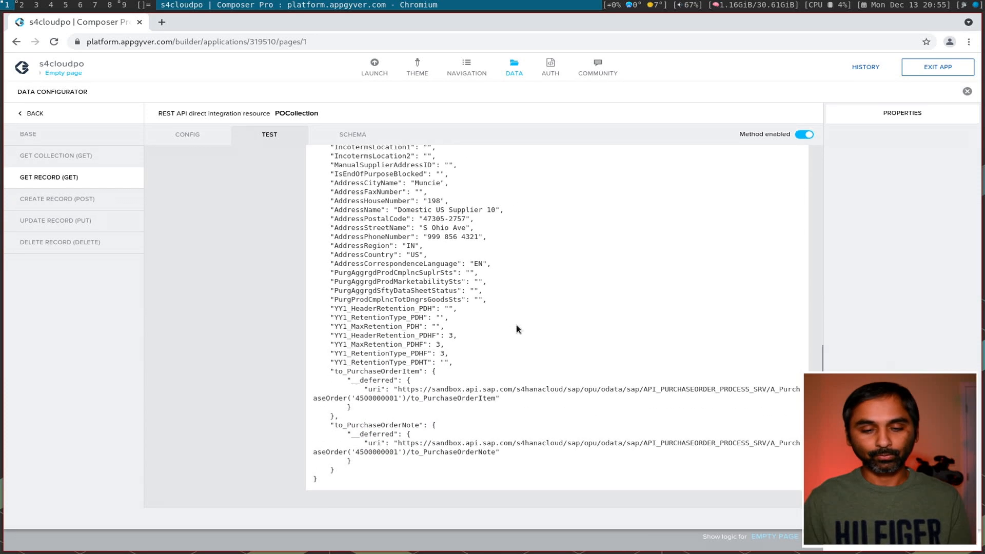
scroll(515, 325, "up", 15)
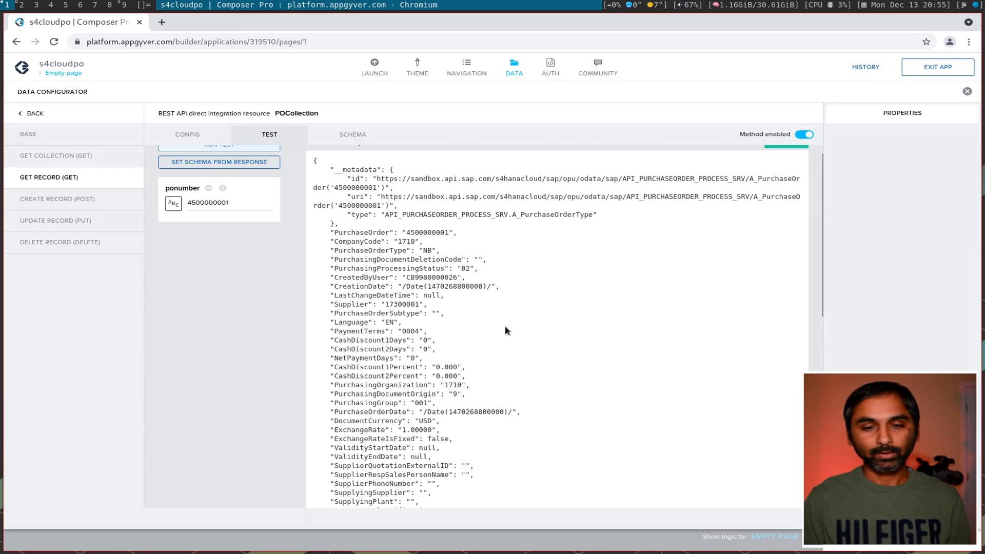
left_click(219, 181)
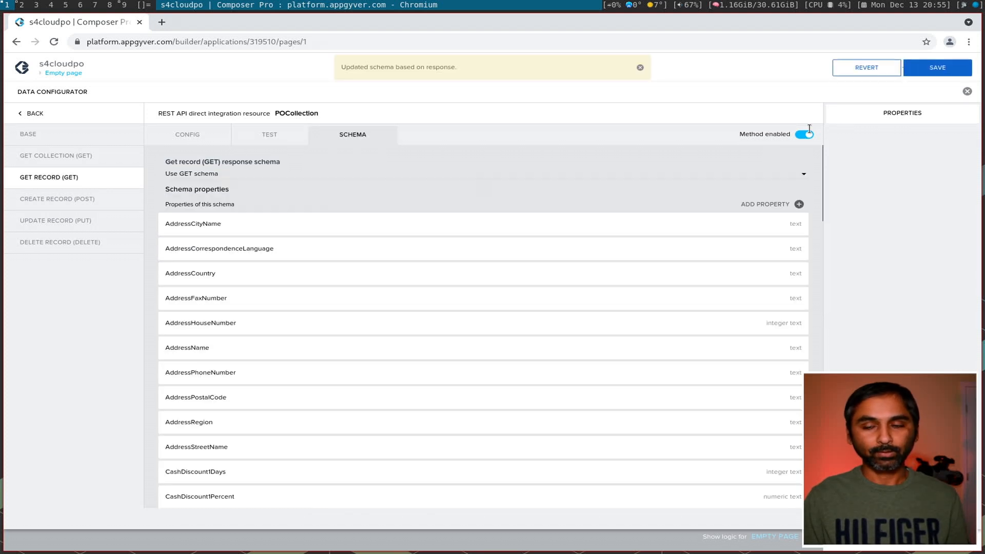
left_click(933, 75)
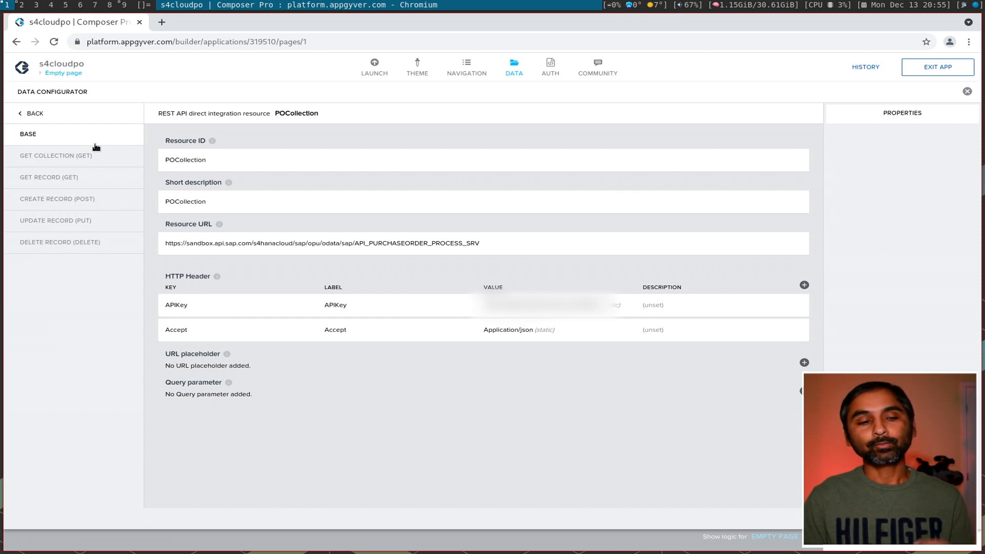
Return to the data resources and add a REST API direct integration with both resource ID and short description POItems.
left_click(41, 114)
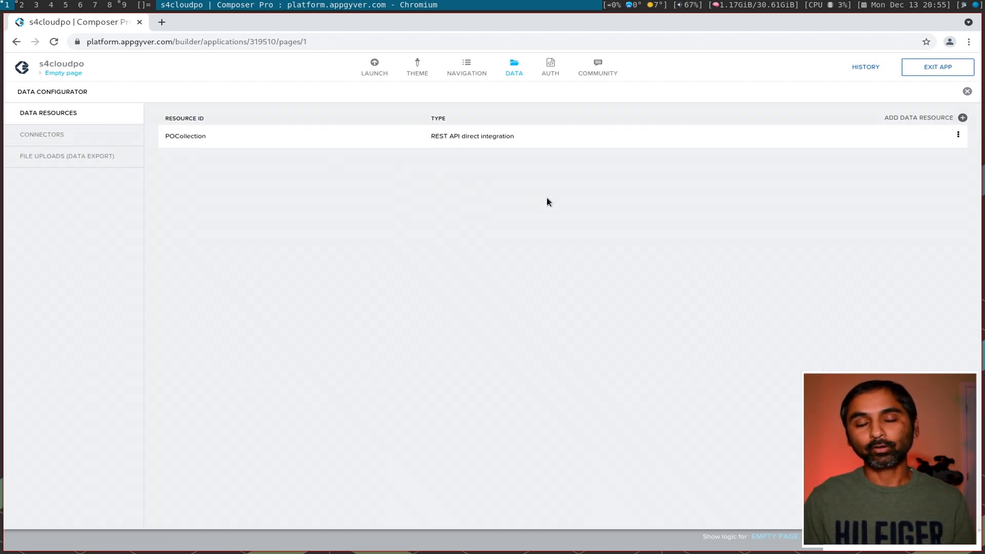
left_click(962, 118)
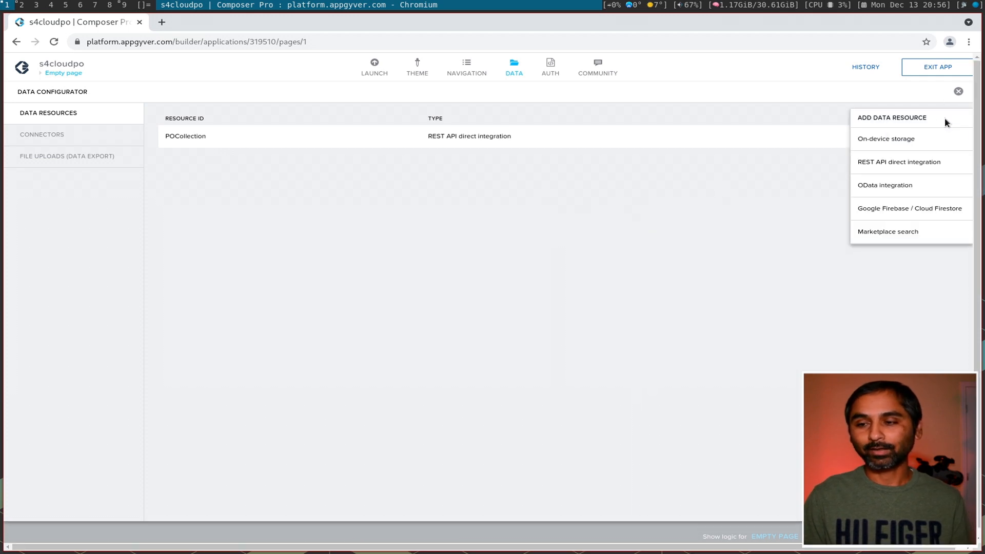
left_click(902, 165)
left_click(266, 162)
type("PO")
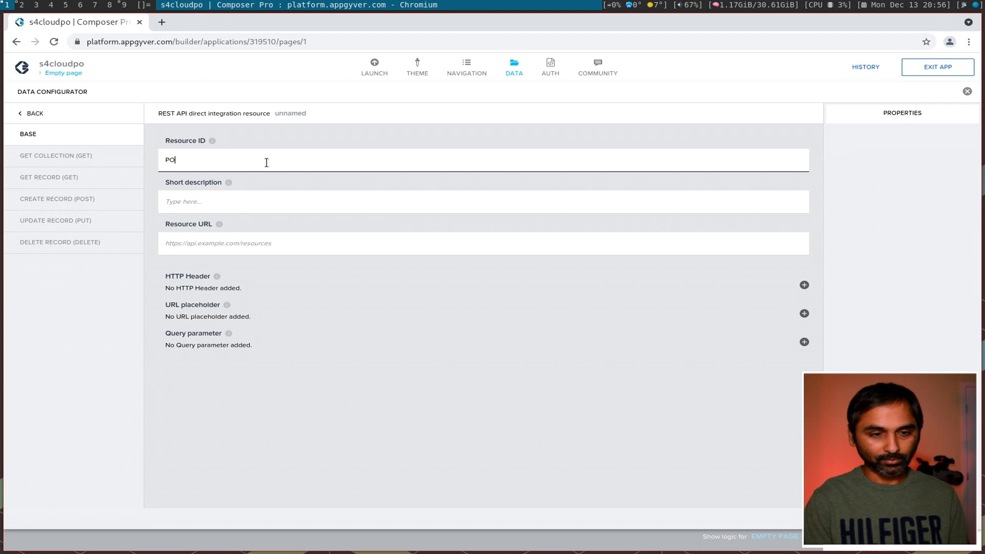
type("Items")
left_click_drag(267, 162, 143, 156)
key("ctrl+c")
left_click(184, 201)
key("ctrl+v")
left_click(203, 243)
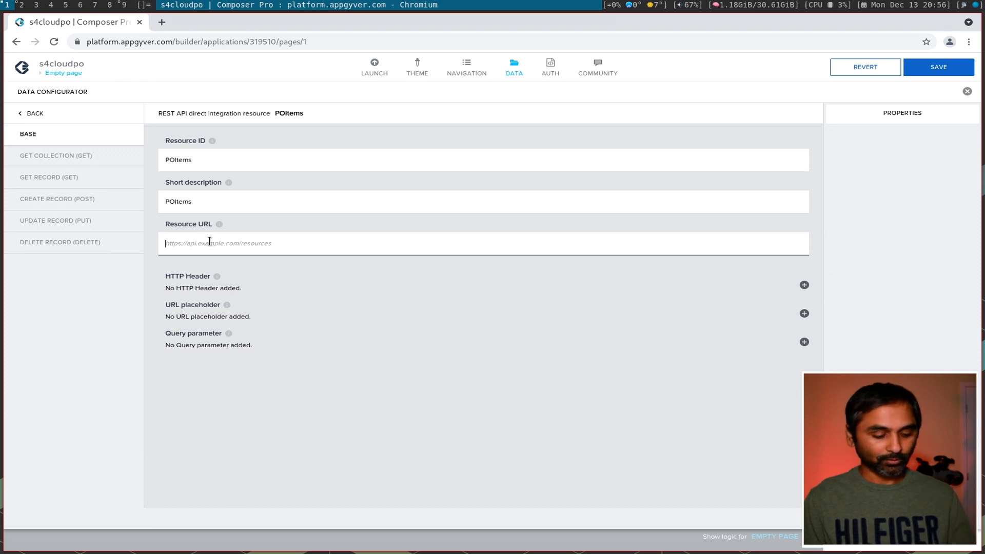
Switch to the SAP API Business Hub and run the Item call GET /A_PurchaseOrder('{PurchaseOrder}')/to_PurchaseOrderItem with the same purchase order number.
key("super+2")
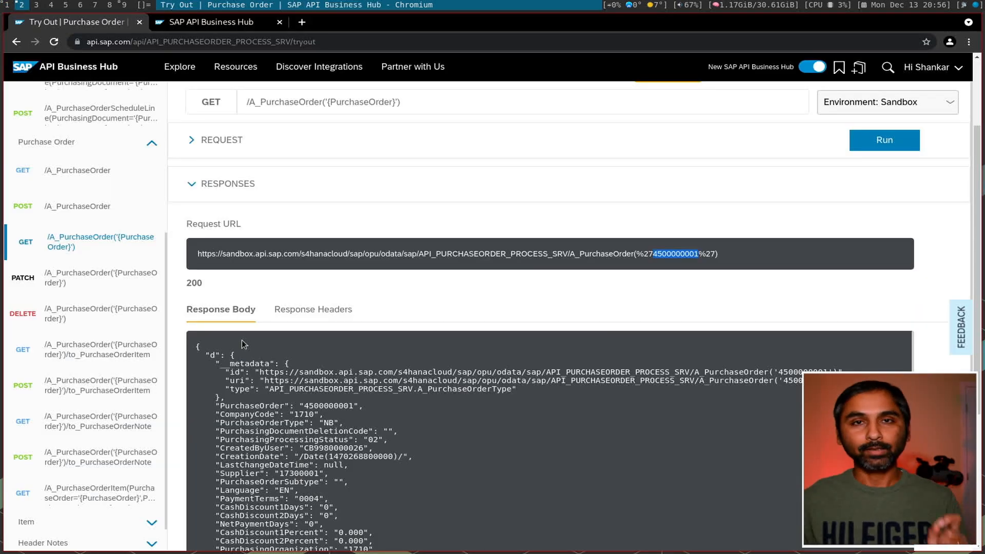
scroll(114, 315, "down", 2)
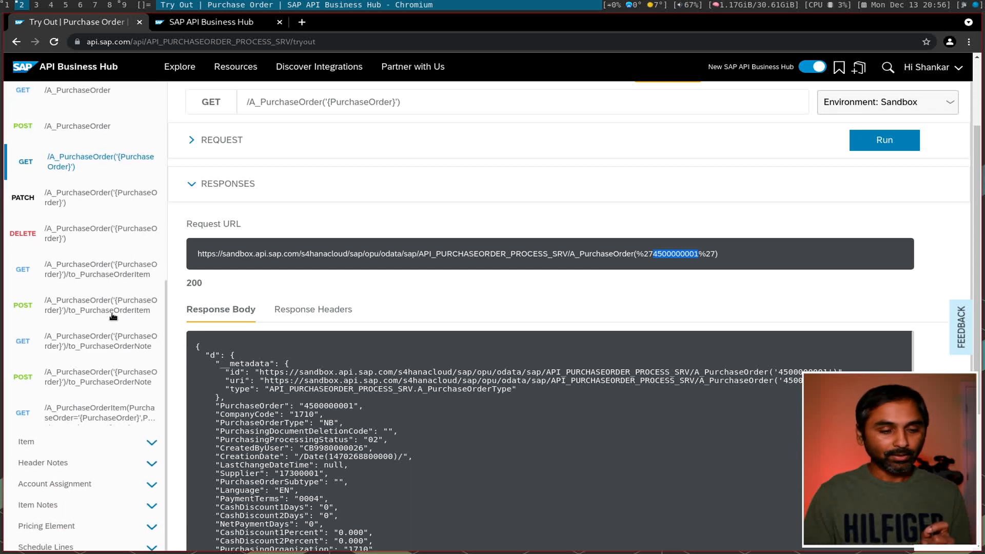
left_click(47, 450)
scroll(121, 402, "down", 3)
scroll(132, 381, "down", 1)
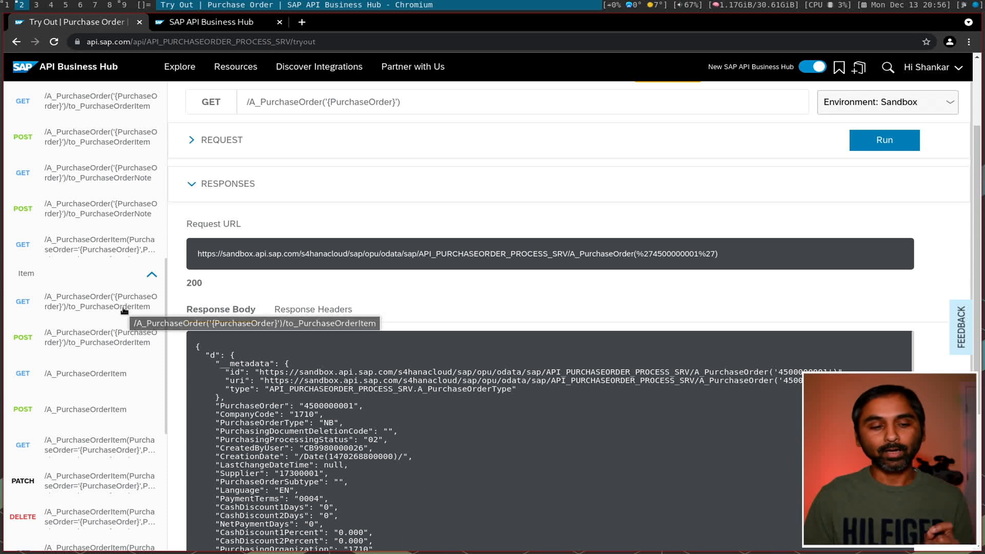
left_click(81, 307)
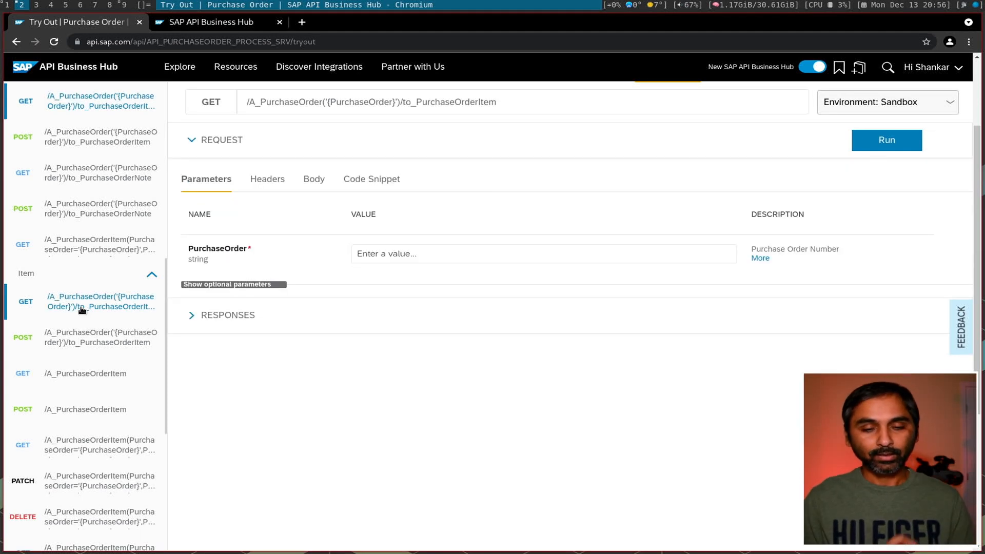
left_click(349, 253)
type("4500000001")
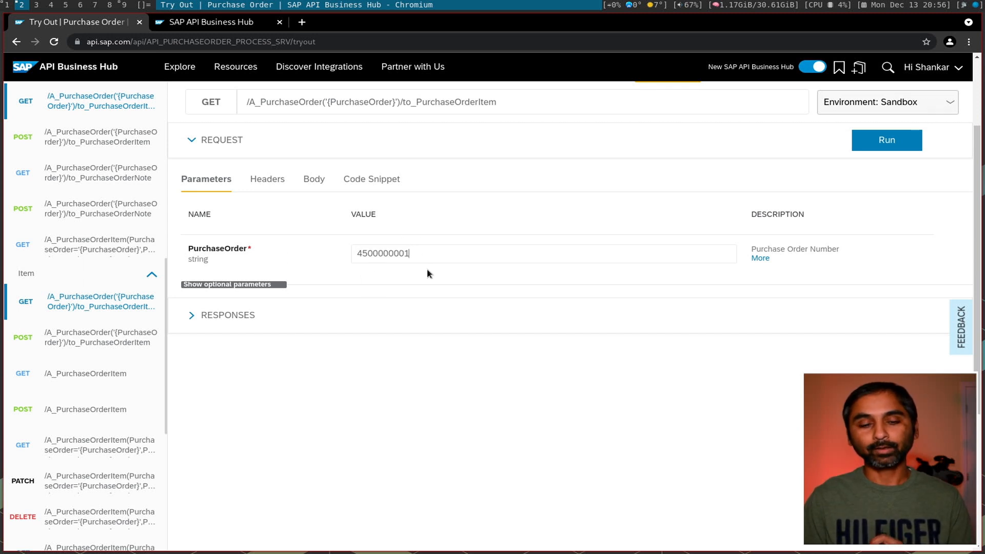
left_click(889, 148)
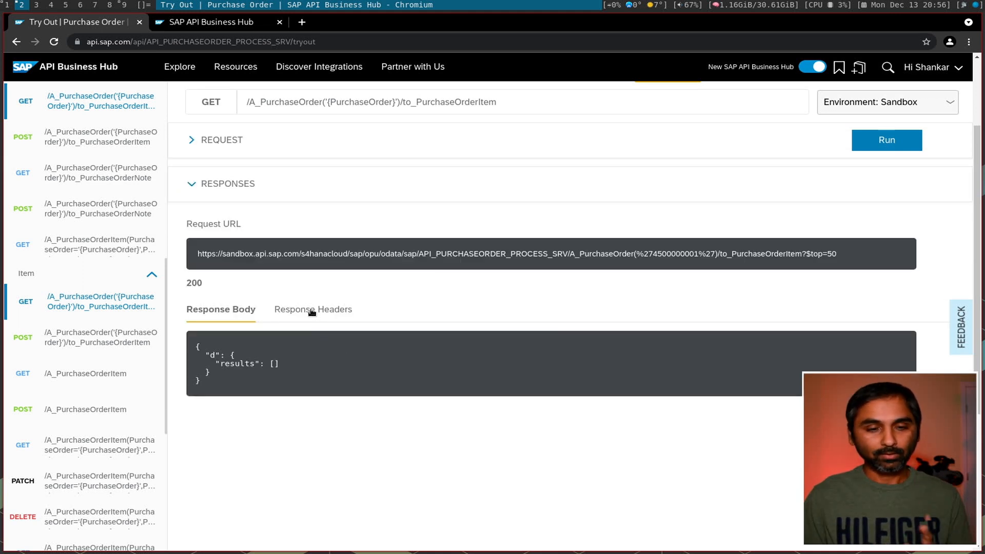
Change the second-to-last digit of the purchase order number to 1 and run the to_PurchaseOrderItem call again.
scroll(366, 283, "up", 3)
left_click(233, 258)
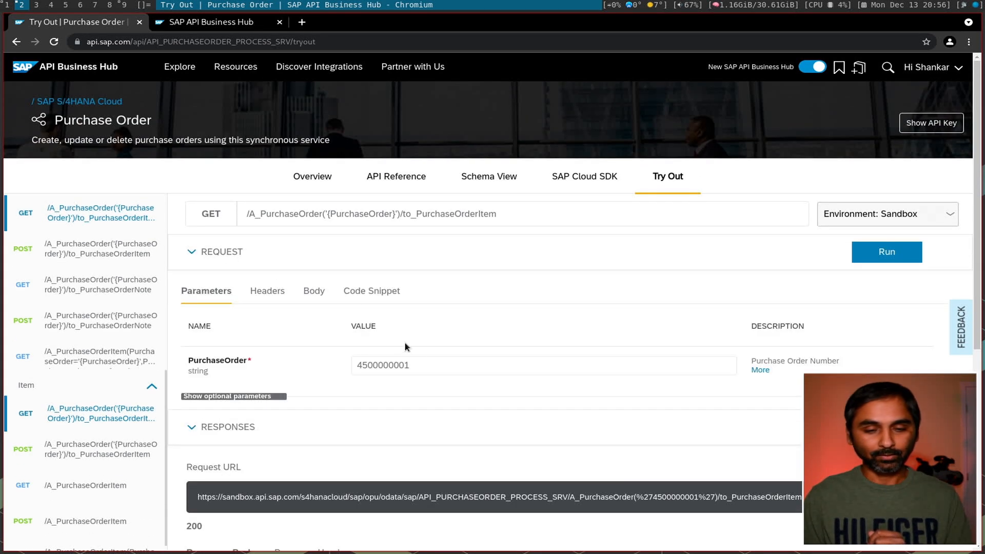
key("Left")
key("BackSpace")
type("1")
left_click(884, 252)
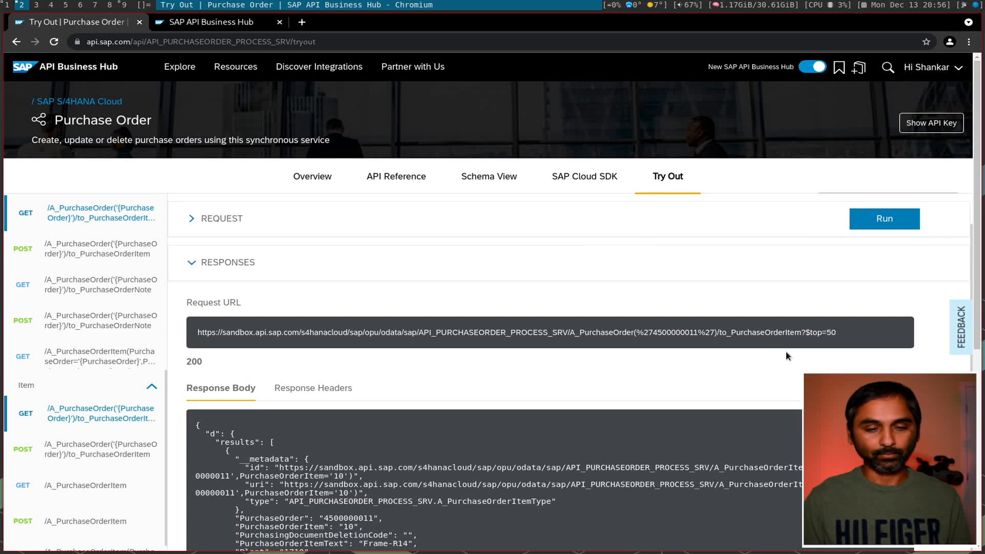
scroll(744, 350, "up", 1)
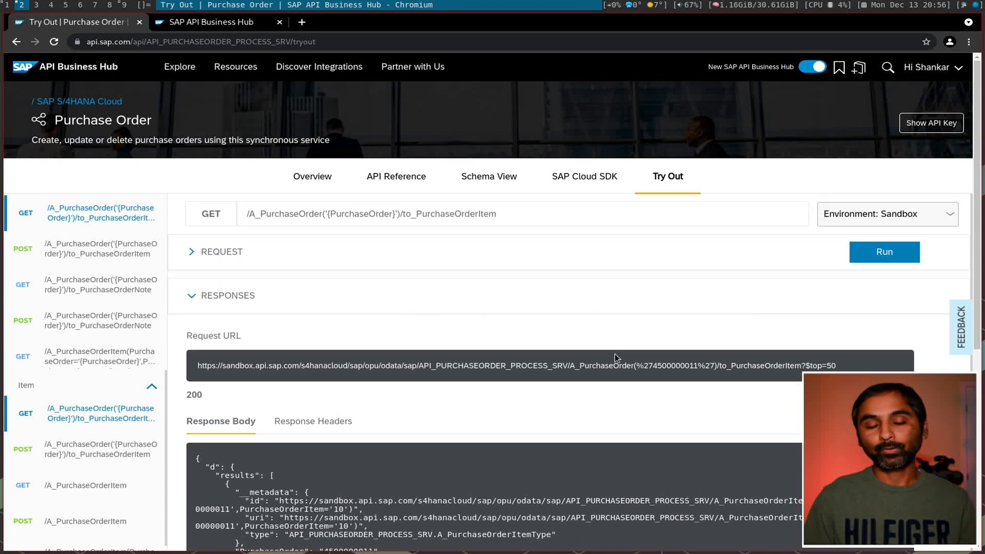
Copy the request URL up to API_PURCHASEORDER_PROCESS_SRV into the resource URL of POItems in AppGyver.
left_click_drag(200, 365, 567, 365)
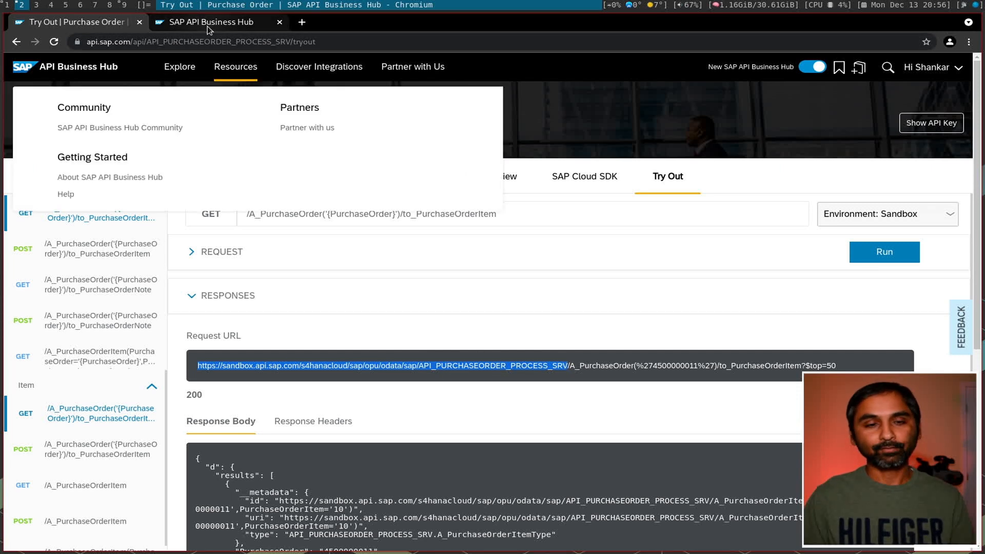
key("super+1")
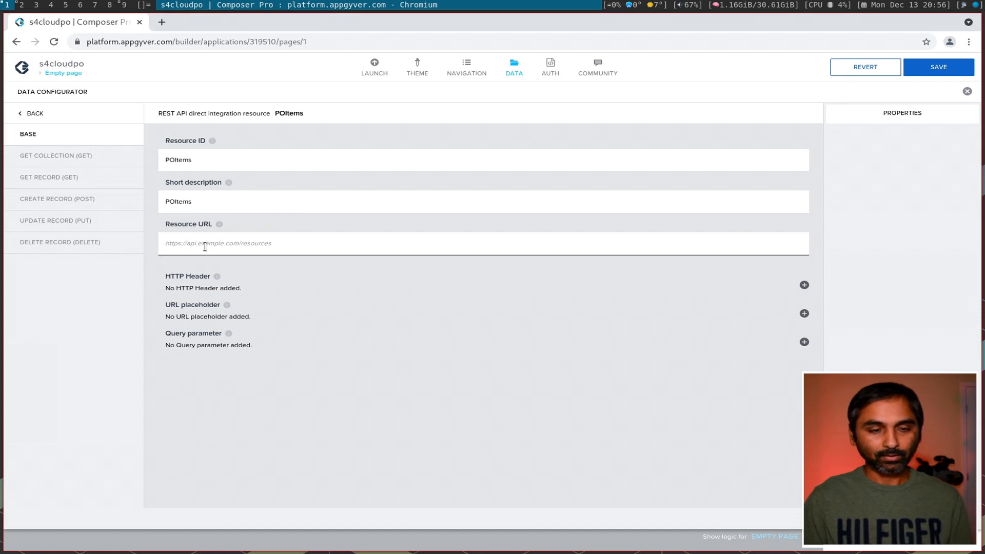
key("ctrl+v")
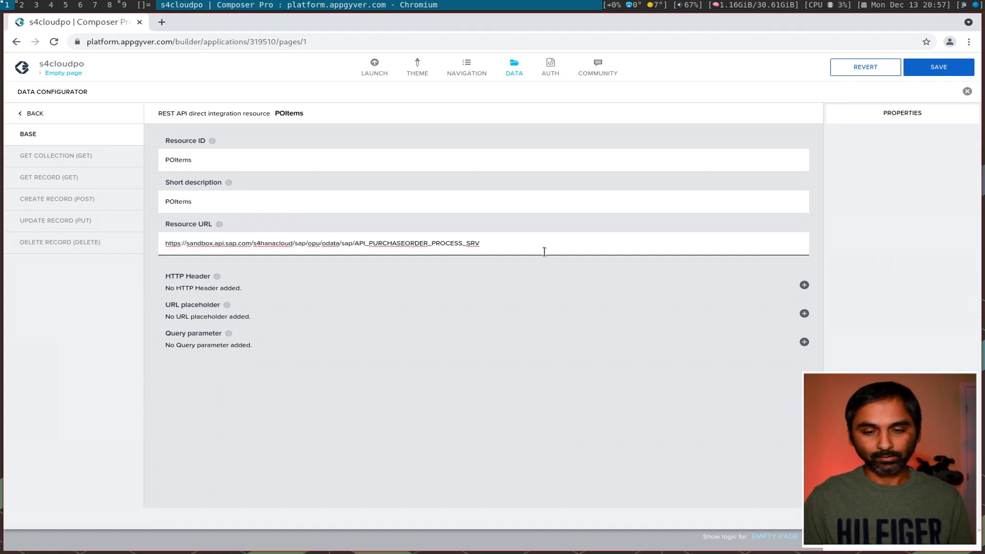
Add a new HTTP header parameter to the POItems resource.
left_click(804, 288)
left_click(855, 150)
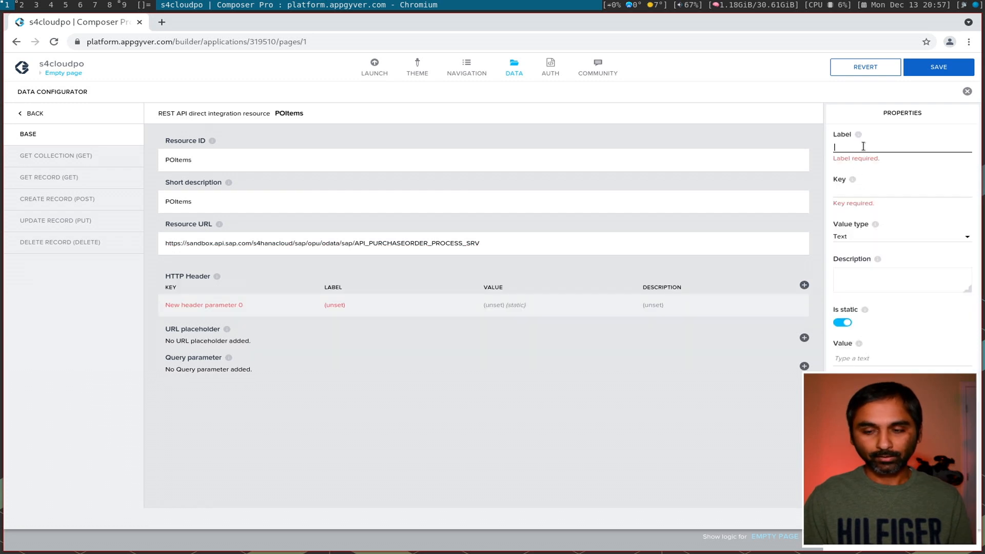
type("A")
key("BackSpace")
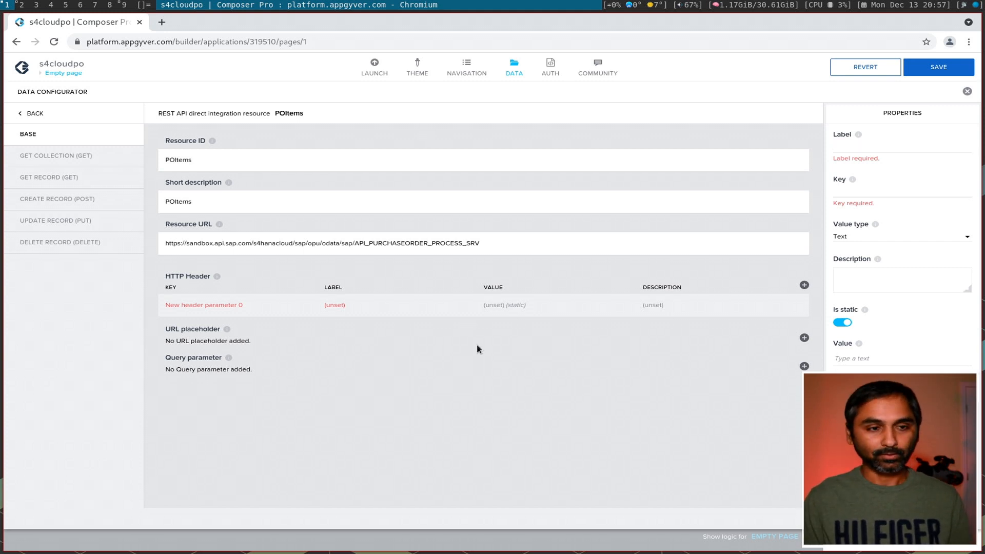
Copy the header name APIKey from the Business Hub's request headers into the new header's label and key.
key("super+2")
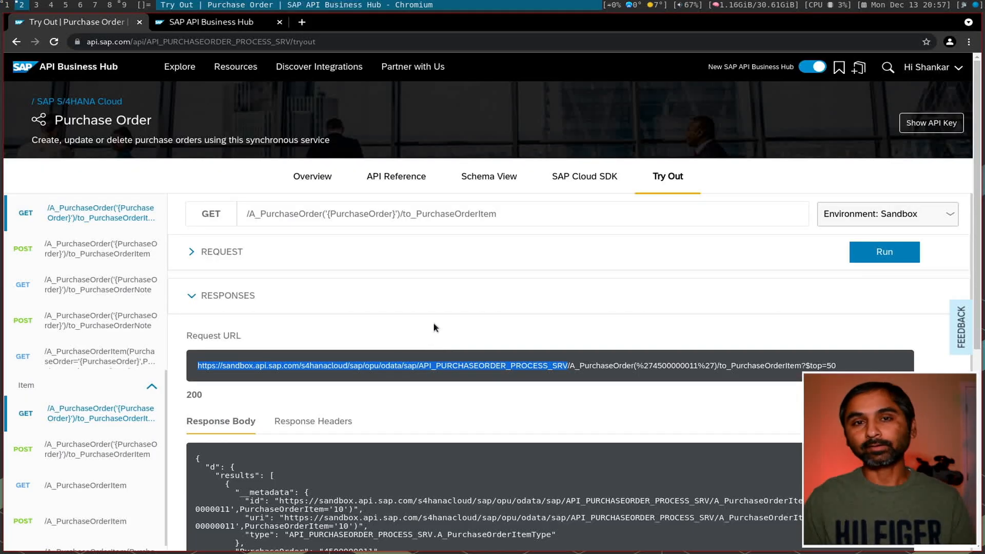
left_click(216, 252)
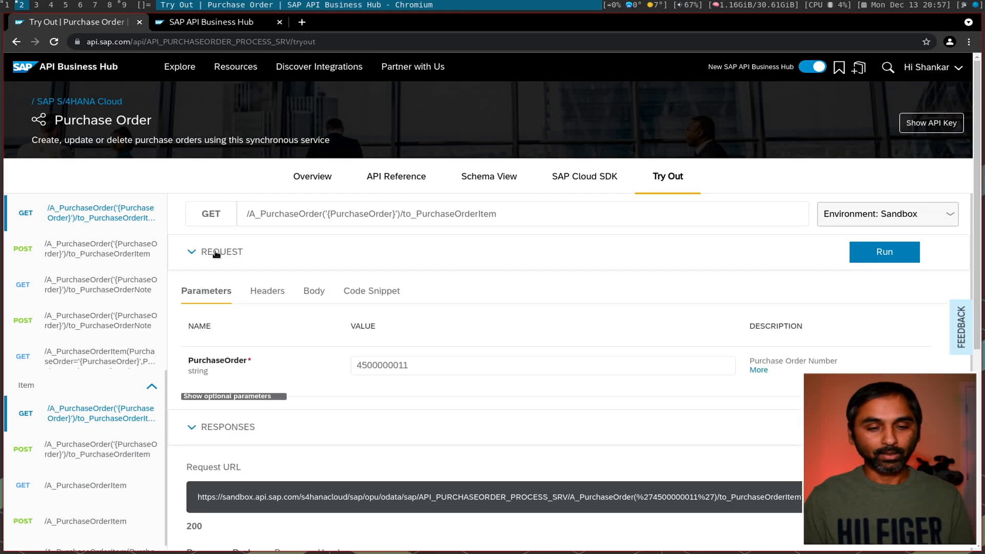
left_click(275, 291)
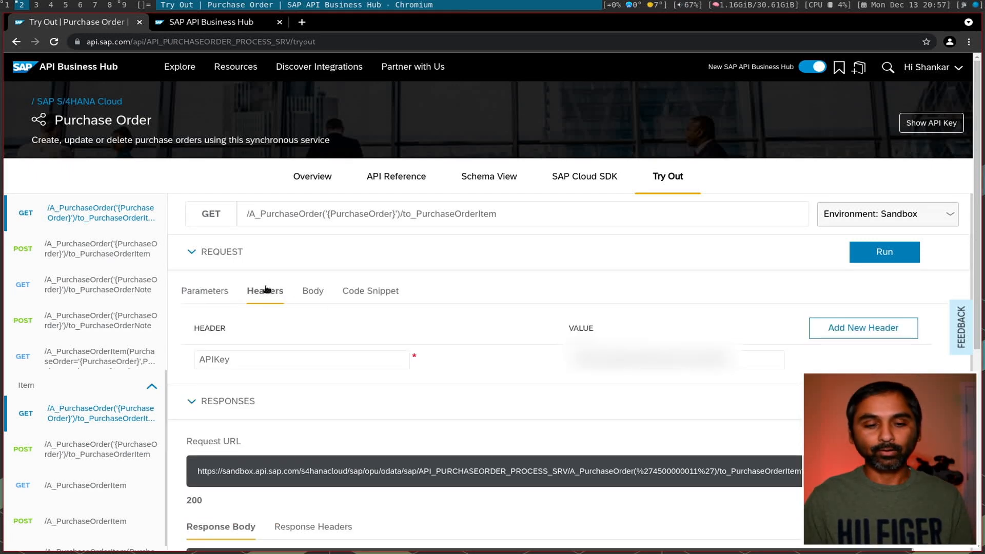
left_click_drag(326, 361, 156, 363)
key("ctrl+c")
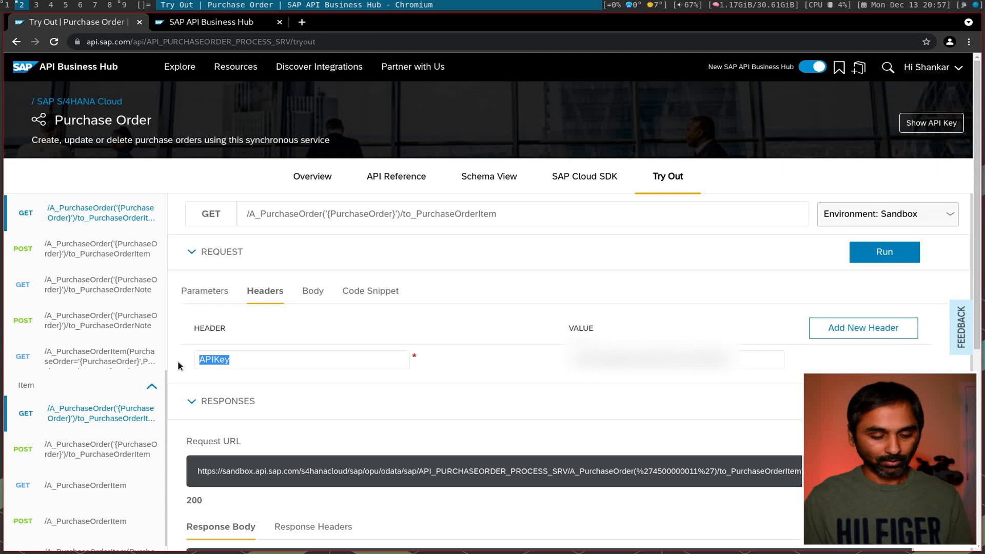
key("super+1")
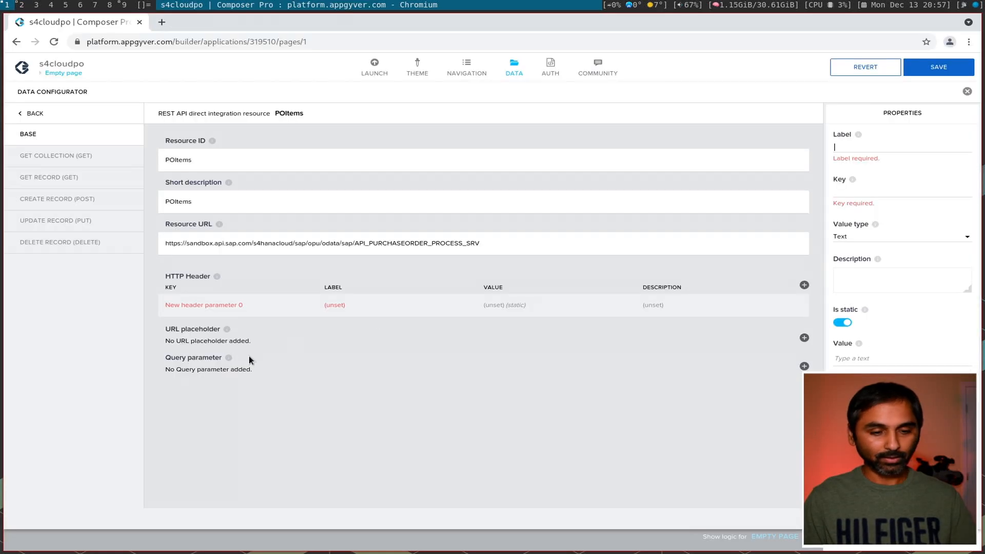
left_click(885, 146)
key("ctrl+v")
left_click(868, 183)
key("ctrl+v")
Copy the API key value from the Business Hub's request headers into the value of the APIKey header.
left_click(847, 343)
key("super+2")
left_click_drag(732, 360, 541, 363)
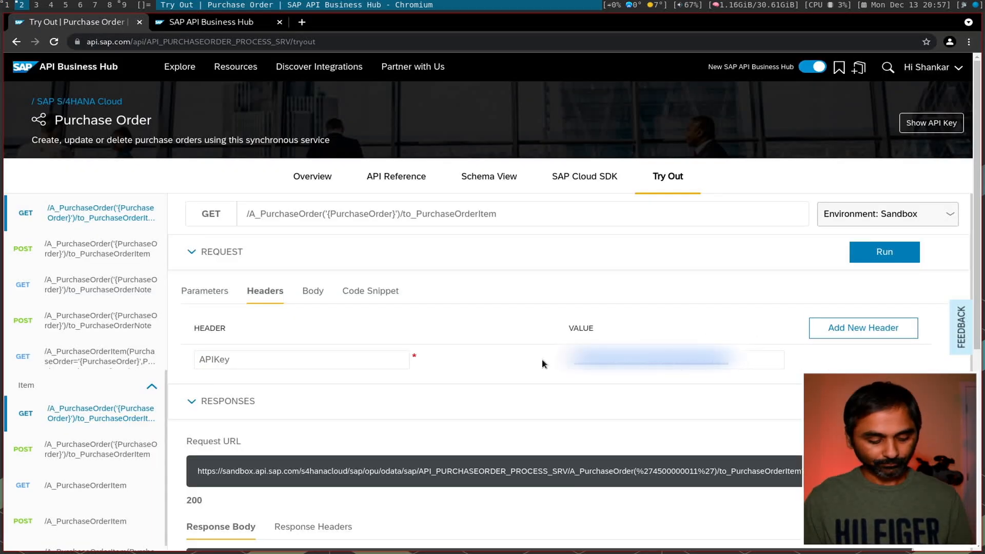
key("super+1")
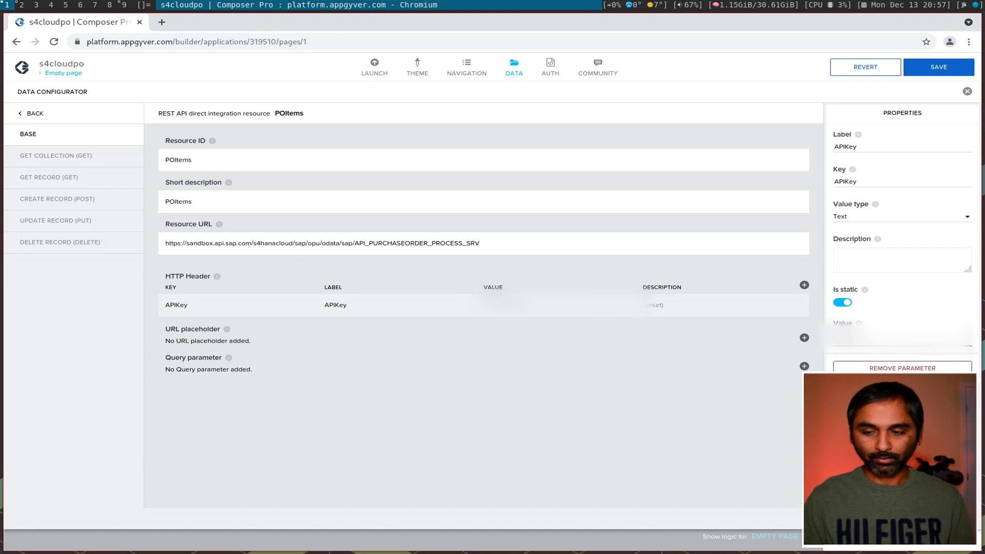
Paste the API key as the value of the APIKey header and save the application.
key("ctrl+v")
left_click(932, 72)
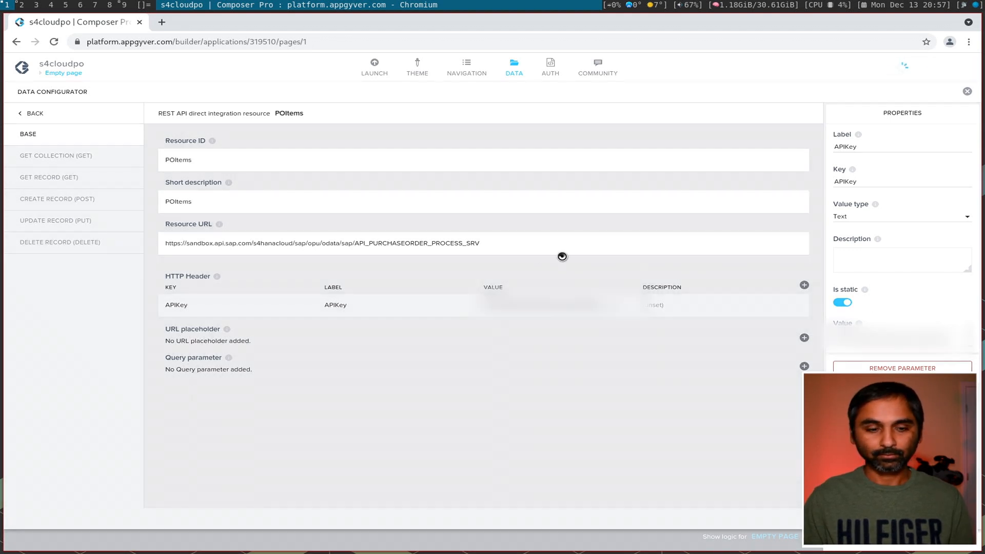
Add a second HTTP header parameter to the POItems resource with Accept as both label and key.
left_click(804, 285)
left_click(853, 149)
type("Ac")
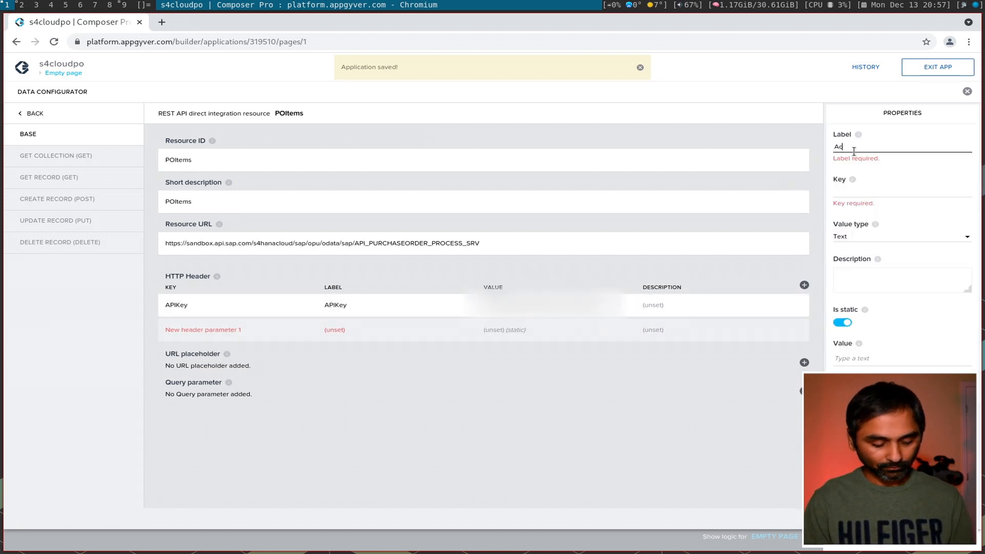
type("cept")
left_click_drag(857, 149, 805, 147)
key("ctrl+c")
left_click(850, 176)
key("ctrl+v")
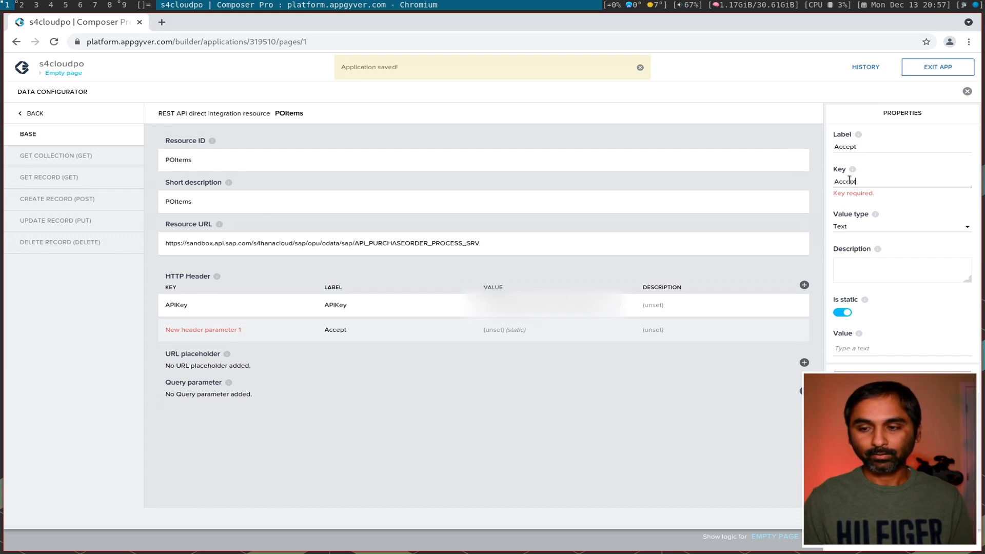
Set the Accept header's value to Application/json and save the application.
left_click(865, 256)
left_click(874, 339)
type("Applica")
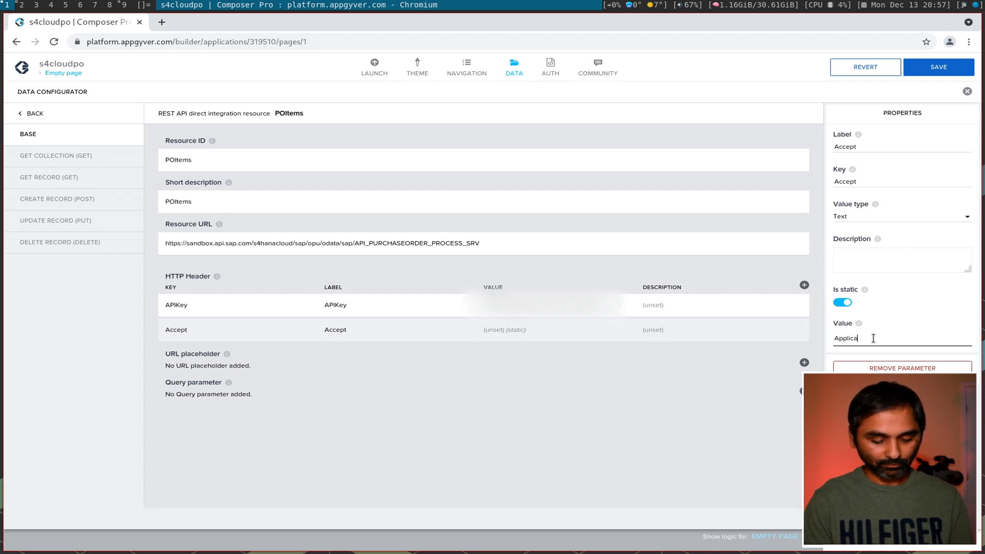
type("tion/json")
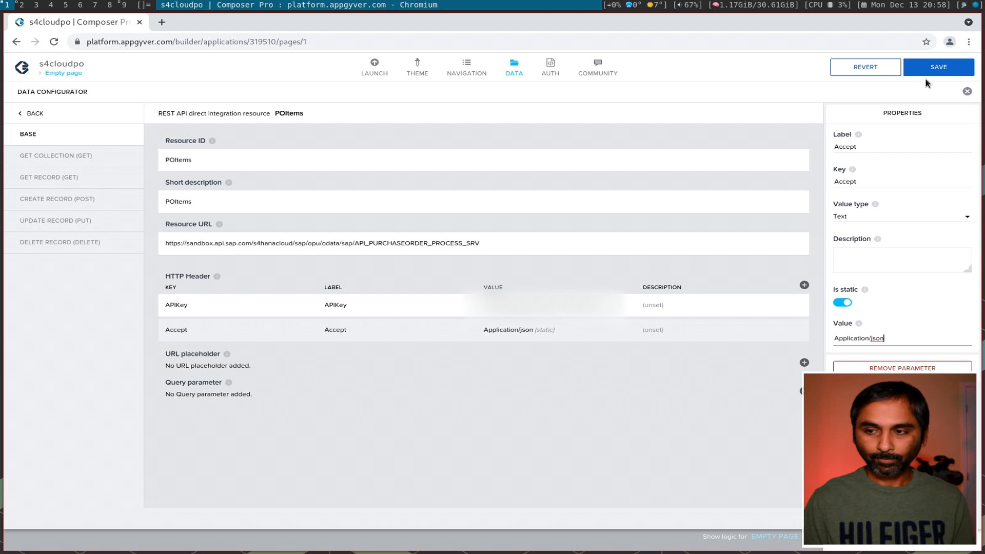
left_click(935, 69)
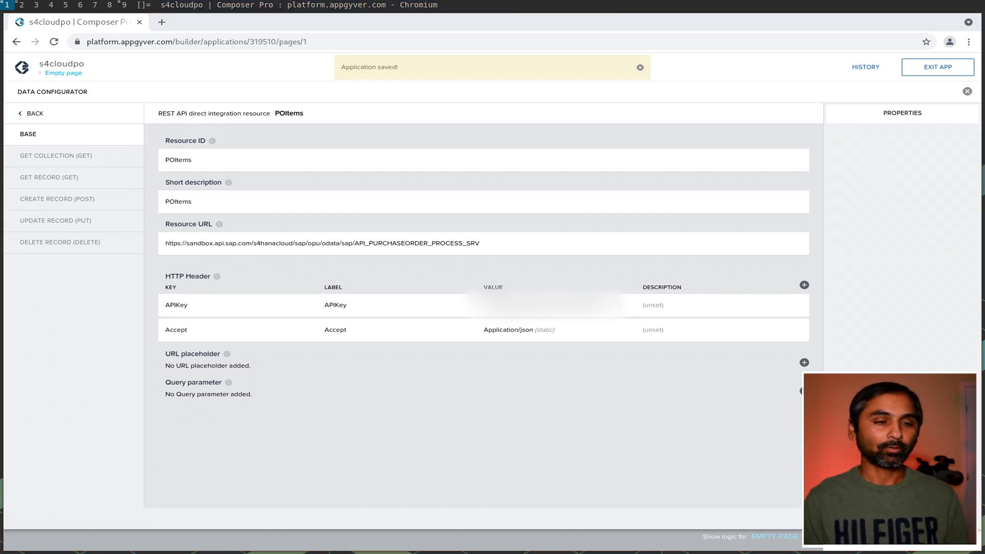
Copy the request URL part after API_PURCHASEORDER_PROCESS_SRV from the Business Hub into the relative path of POItems' GET collection method.
left_click(44, 156)
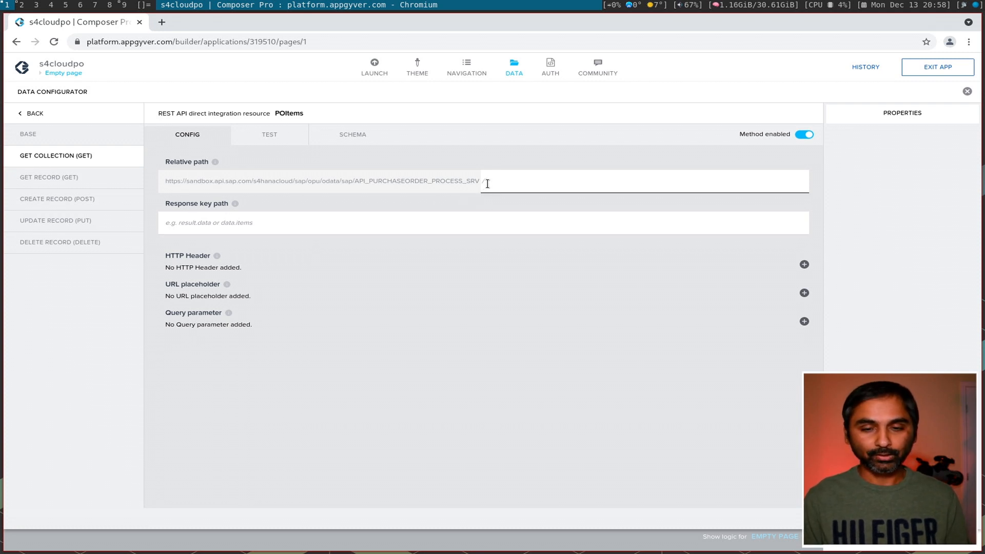
key("super+2")
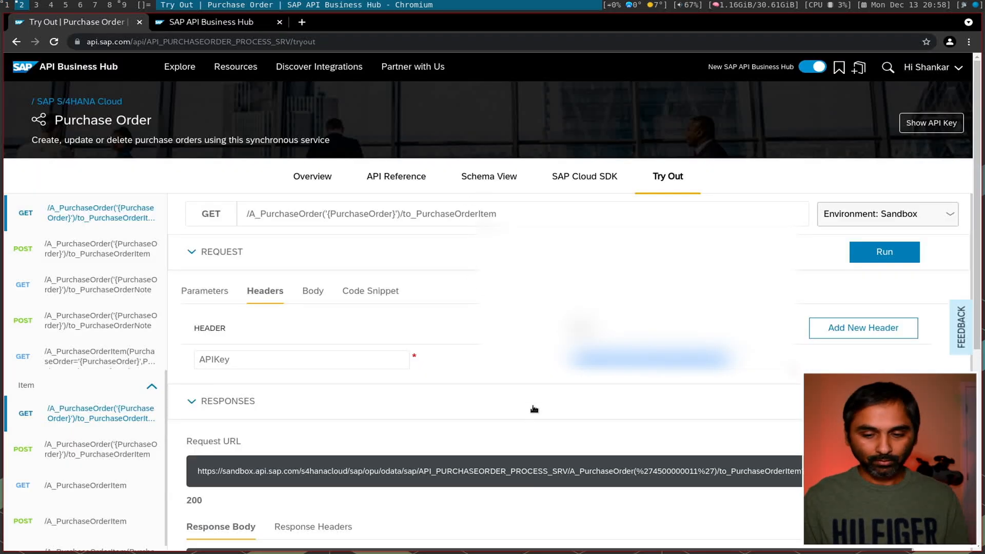
scroll(607, 436, "down", 3)
left_click_drag(570, 387, 800, 387)
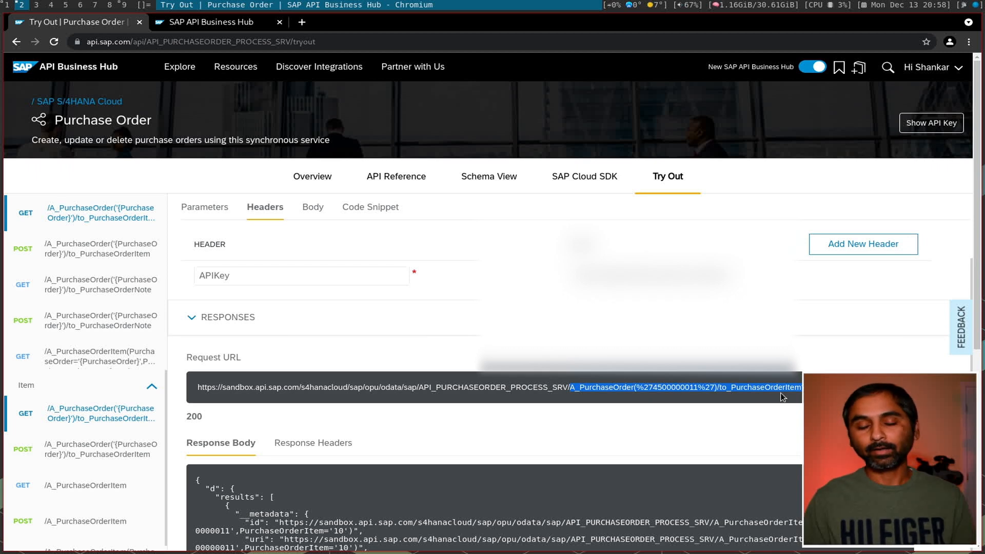
key("super+1")
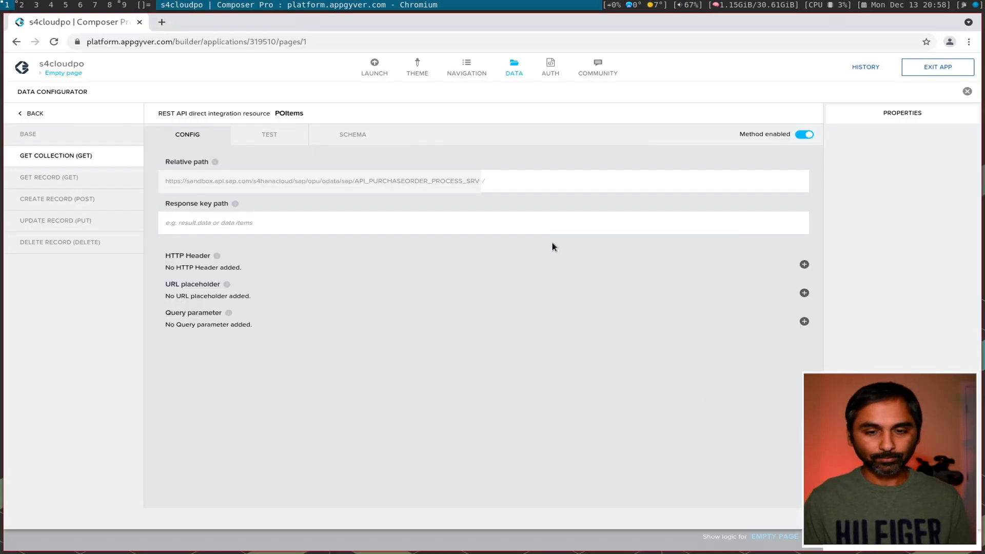
type("/")
key("ctrl+v")
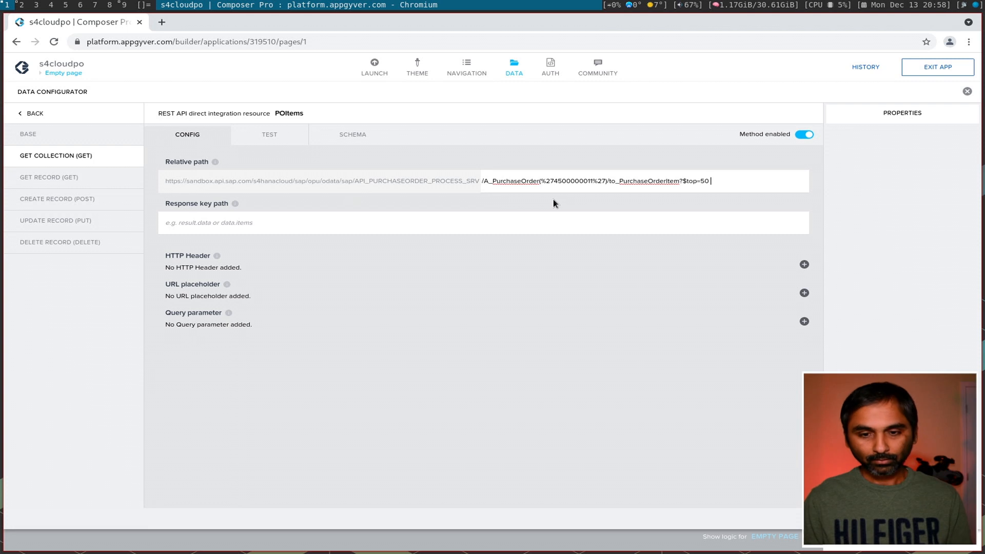
Replace the purchase order key in the relative path so it reads /A_PurchaseOrder('{ponumber}')/to_PurchaseOrderItem?$top=50.
left_click_drag(607, 181, 544, 182)
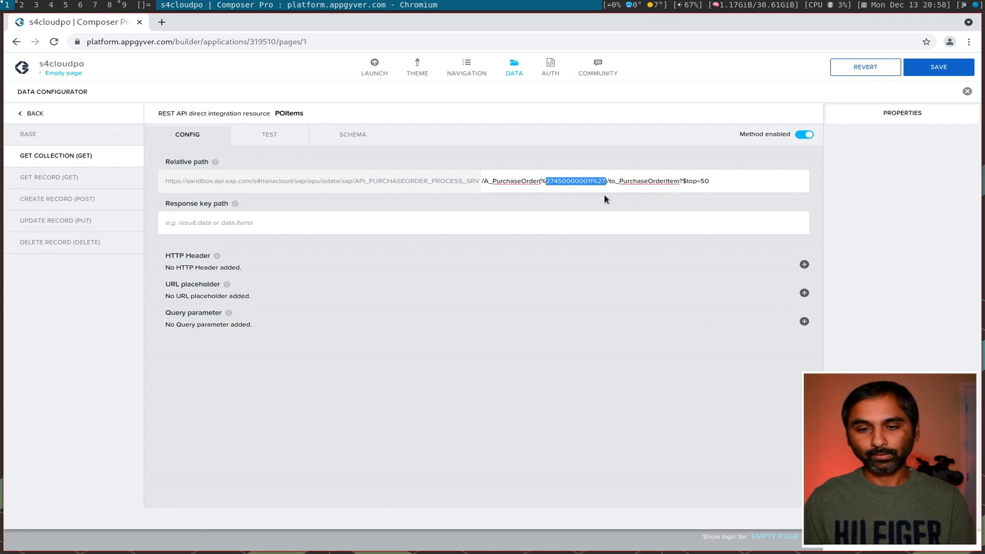
left_click(587, 202)
left_click(540, 182)
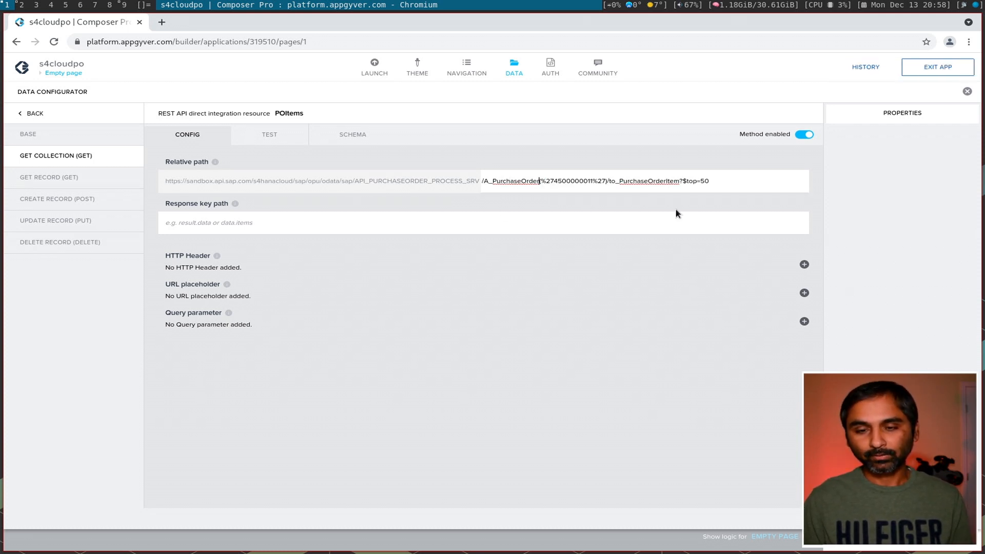
key("Delete")
key("Delete")
key("Delete")
key("Delete")
key("Delete")
key("Delete")
key("Delete")
key("Delete")
key("Delete")
key("Delete")
key("Delete")
key("Delete")
key("Delete")
key("Delete")
key("Delete")
key("Delete")
key("Delete")
key("Delete")
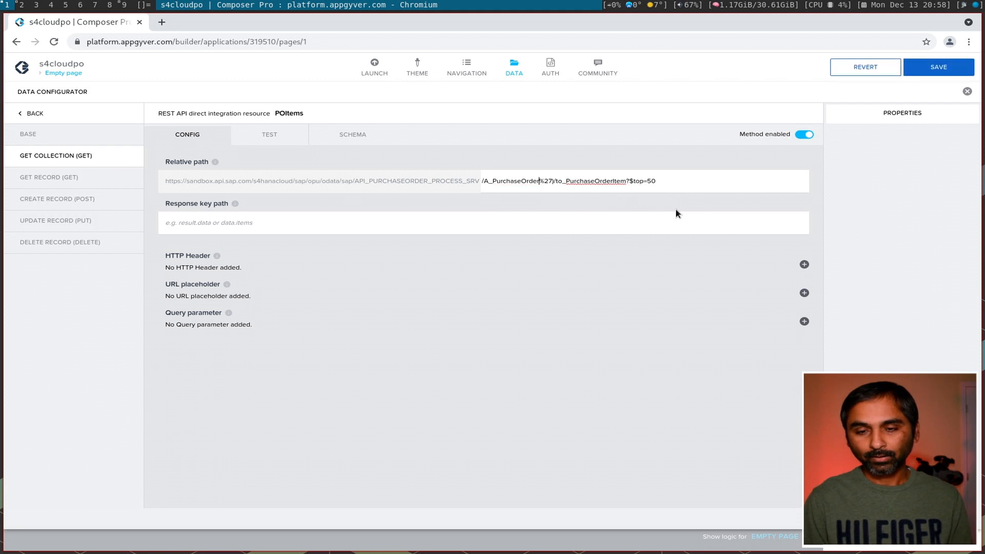
type("('{ponumber}')")
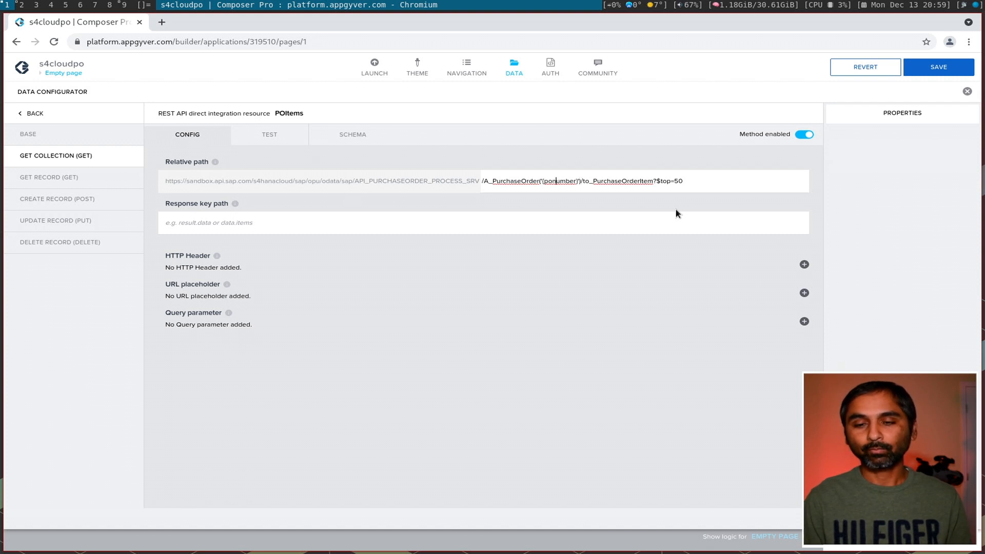
key("Right")
key("Right")
key("Right")
key("Right")
key("Right")
key("Right")
key("Right")
key("Right")
key("Right")
key("Right")
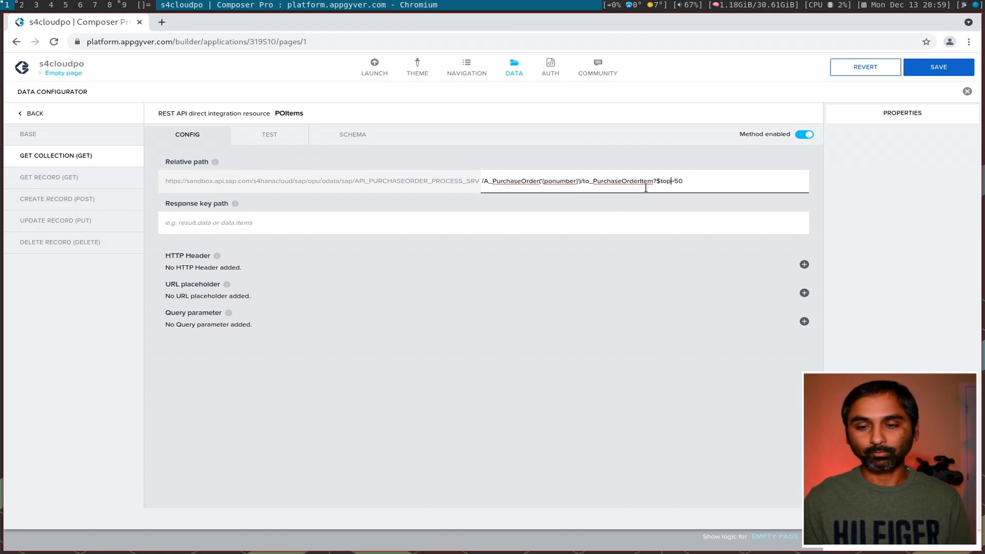
Set the response key path of the GET collection method to d.results and save the application.
left_click(483, 225)
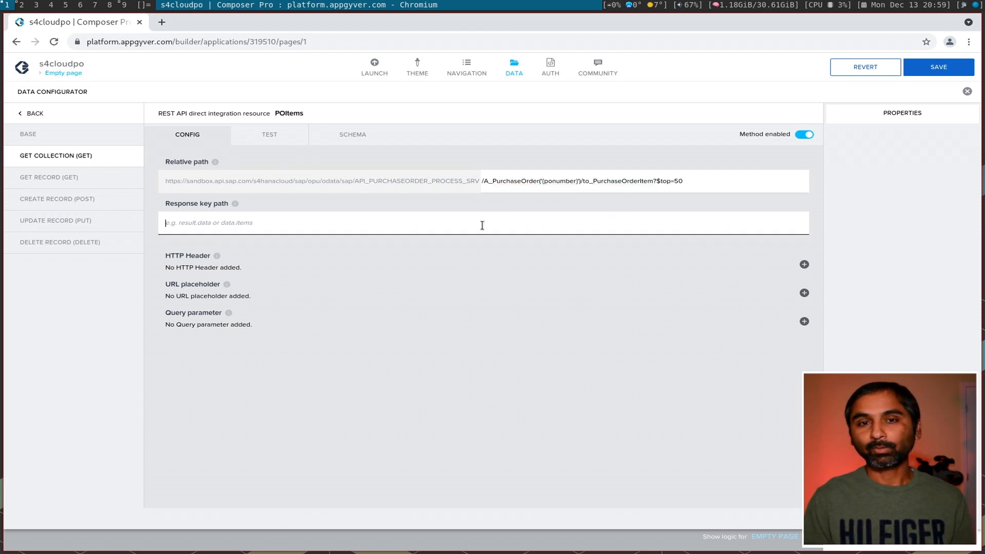
type("d")
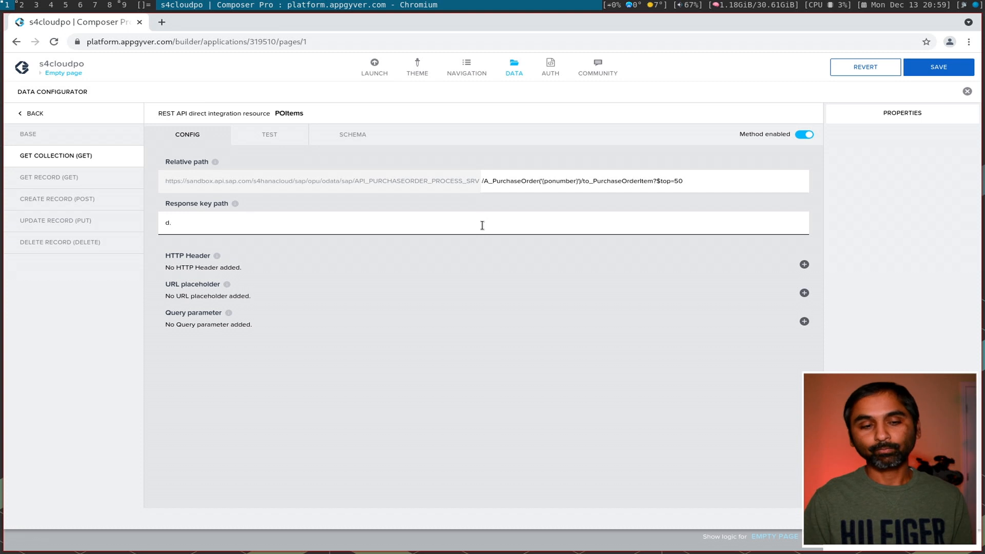
type(".res")
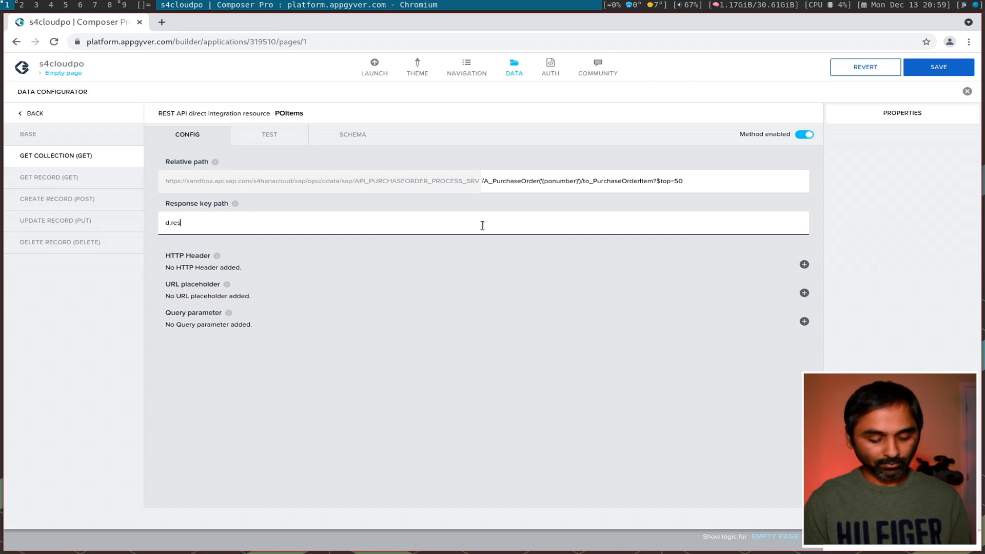
type("ults")
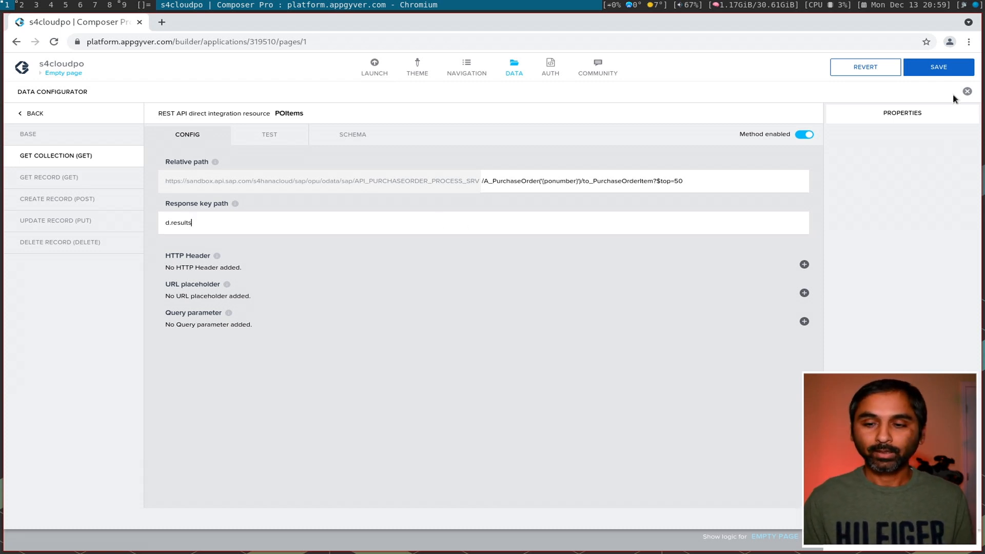
left_click(939, 67)
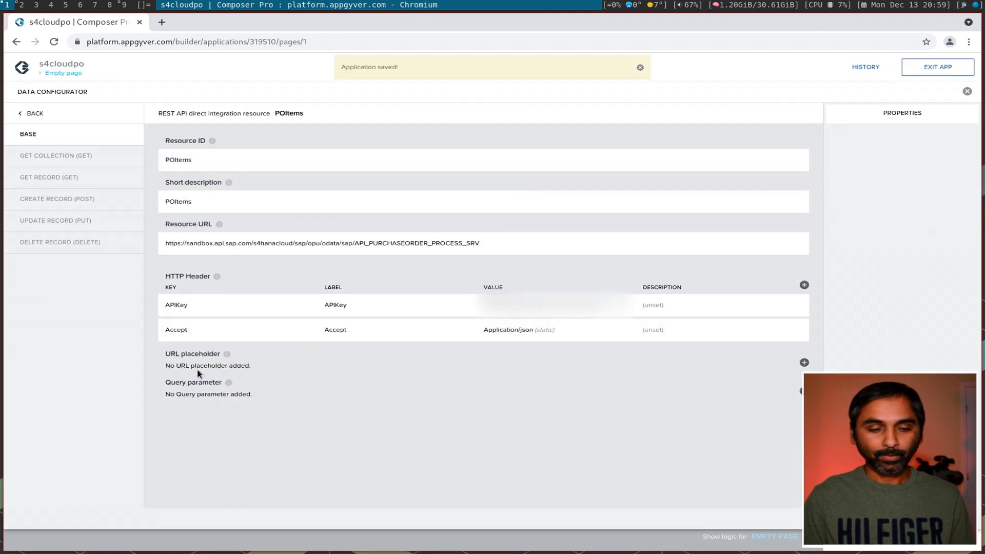
Add a URL placeholder to the GET collection method of POItems with ponumber as both label and key.
left_click(66, 157)
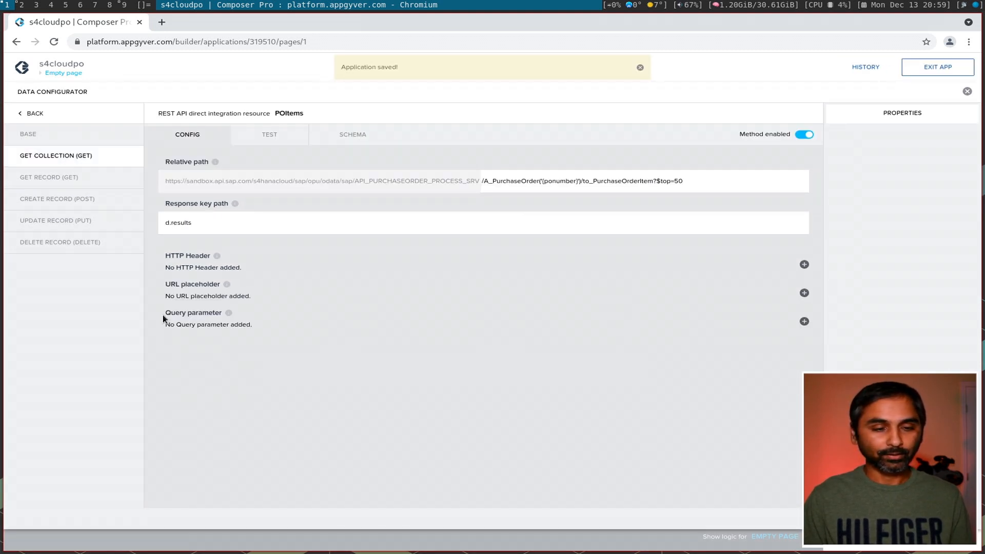
left_click(804, 293)
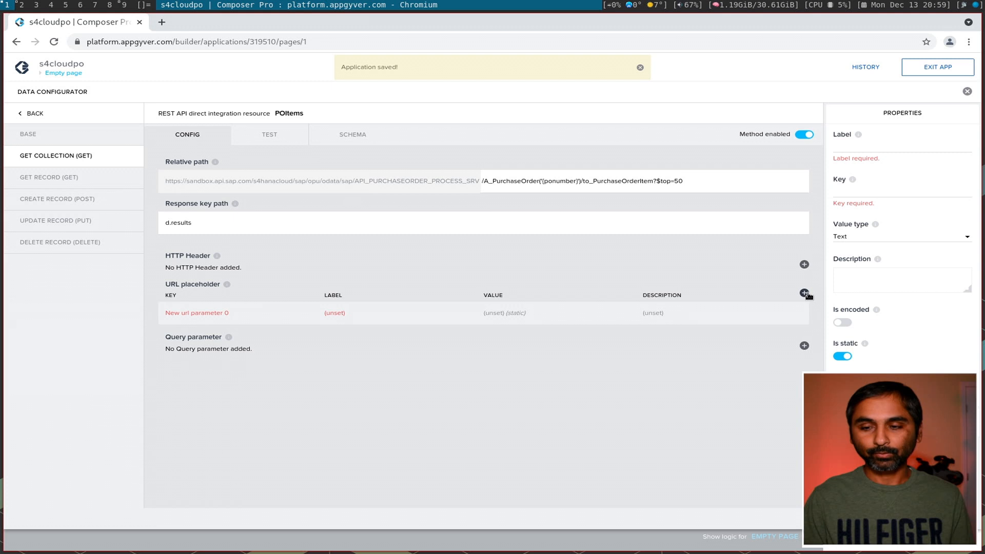
left_click(867, 145)
type("p")
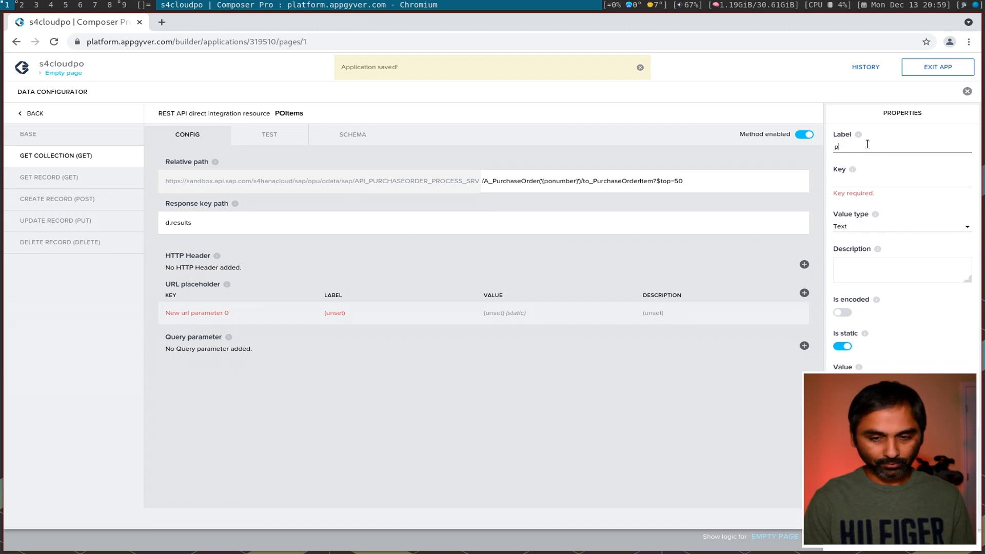
type("onumber")
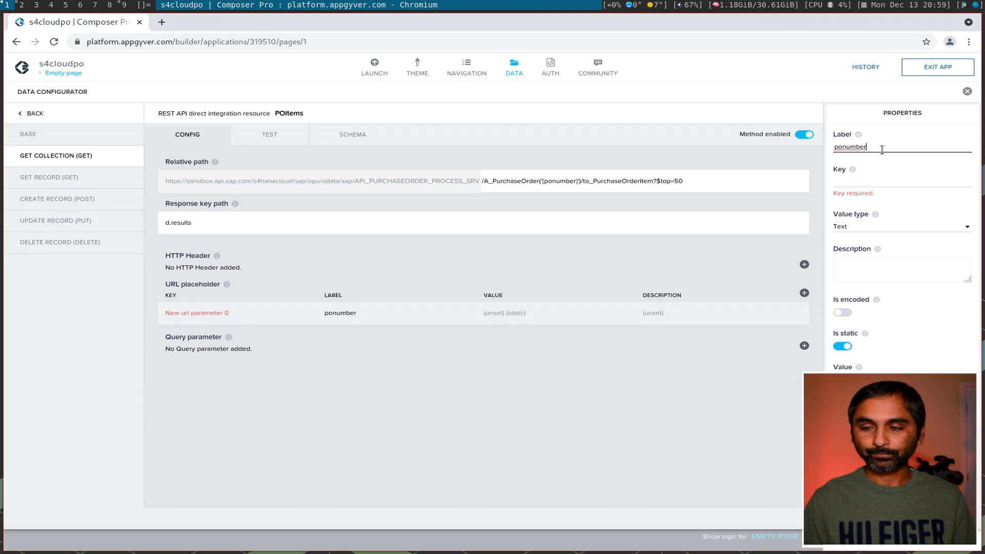
left_click_drag(881, 149, 824, 147)
key("ctrl+c")
left_click(846, 177)
key("ctrl+v")
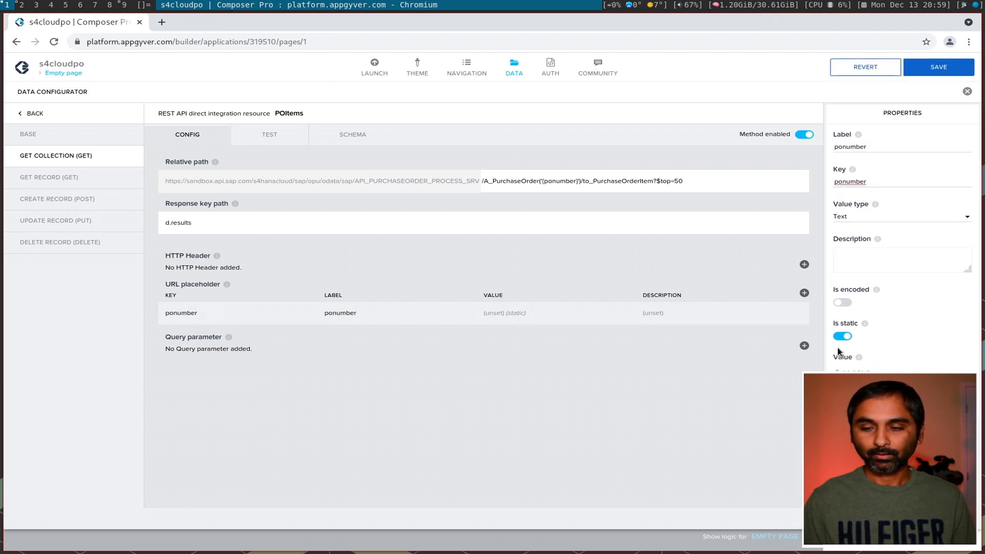
Make the ponumber placeholder non-static and save the application.
left_click(838, 338)
left_click(838, 338)
key("ctrl+s")
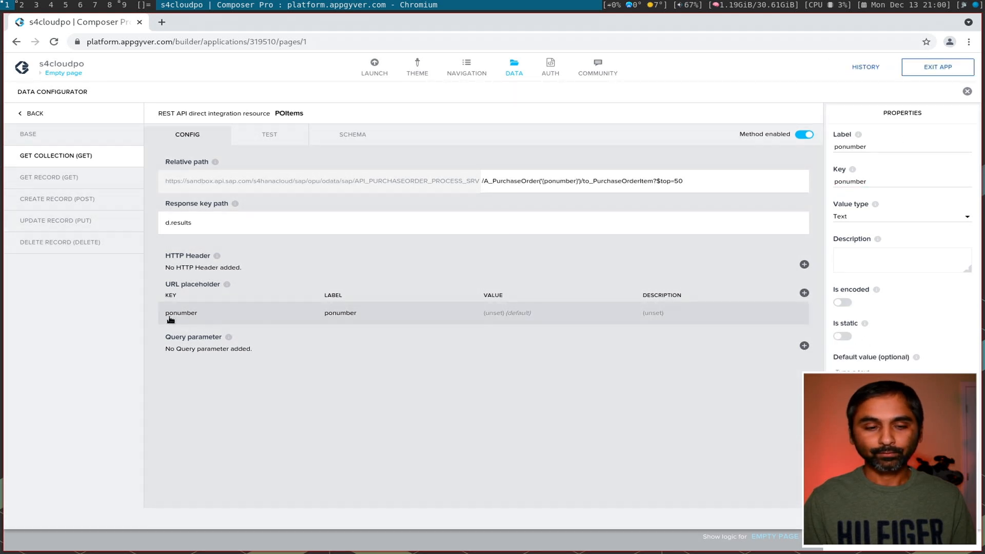
Test the GET collection call with the sample purchase order's number entered as a text value for ponumber.
left_click(269, 136)
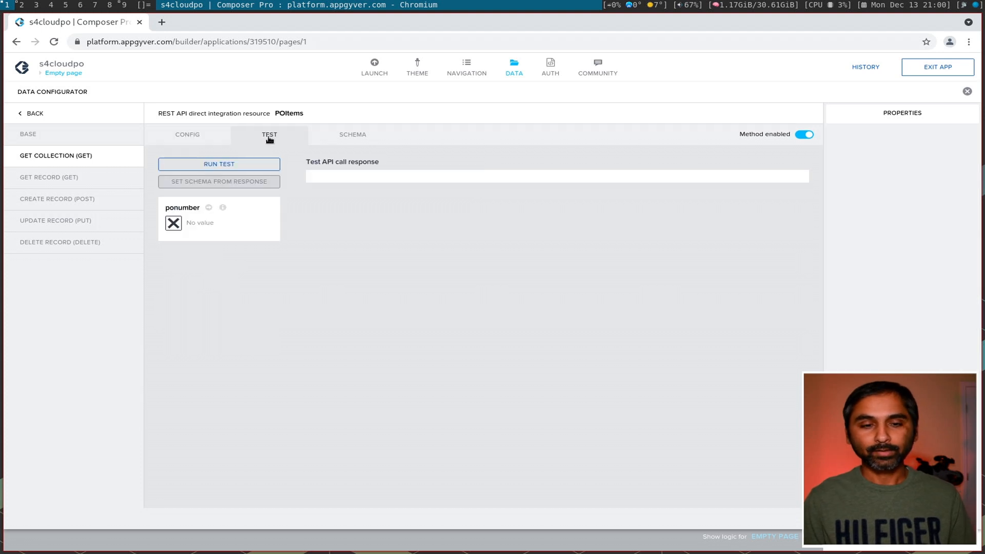
left_click(171, 227)
left_click(460, 219)
left_click(195, 222)
type("4500000011")
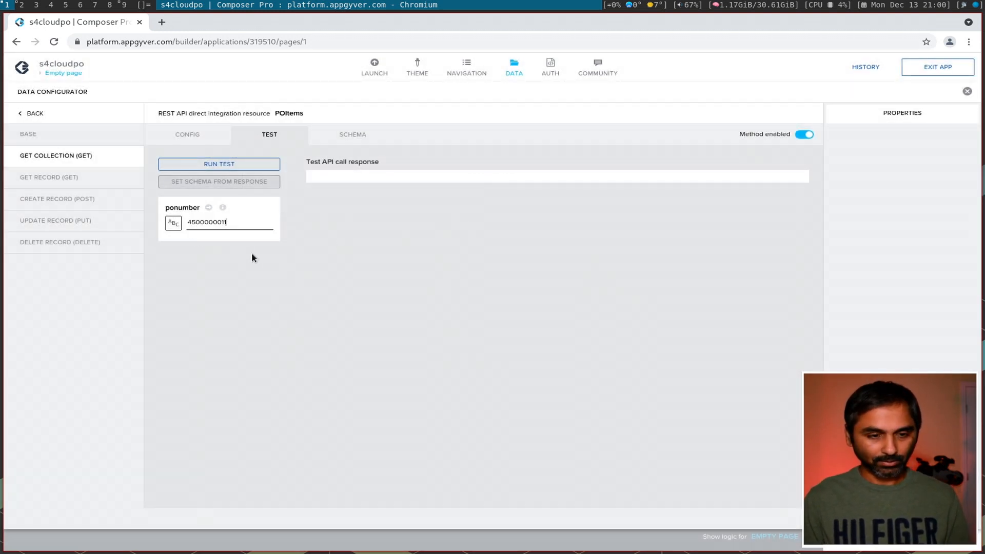
left_click(218, 164)
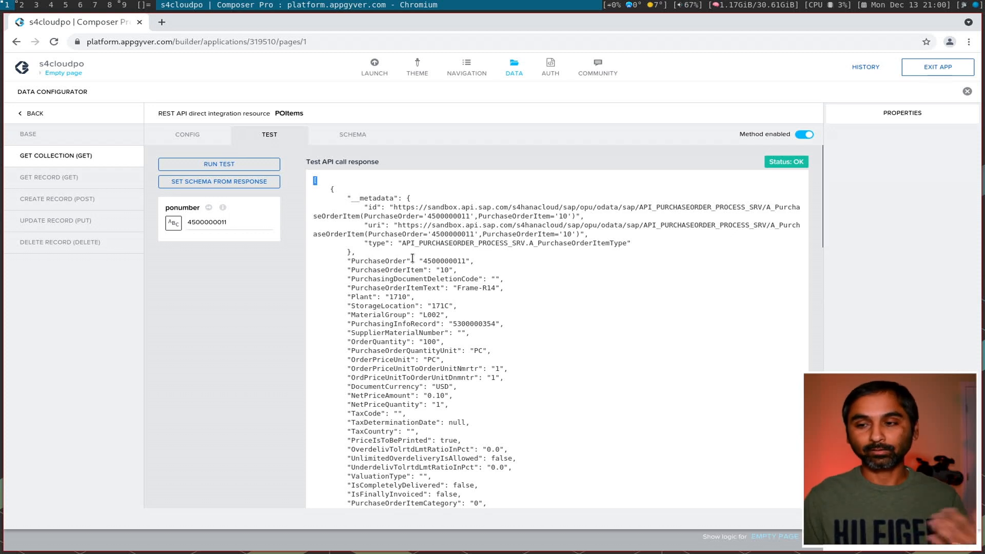
Set the POItems schema from the test response and save the application.
left_click(236, 182)
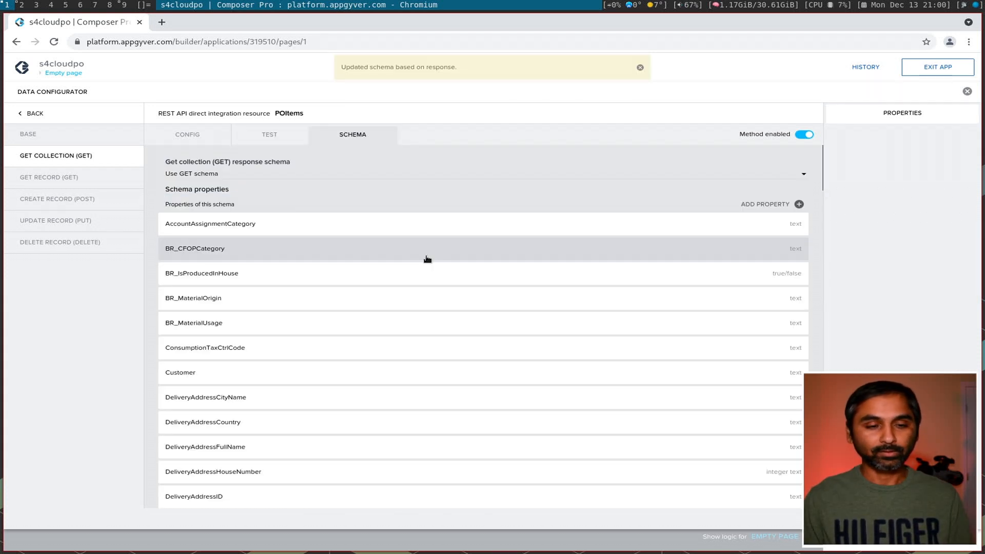
left_click(942, 66)
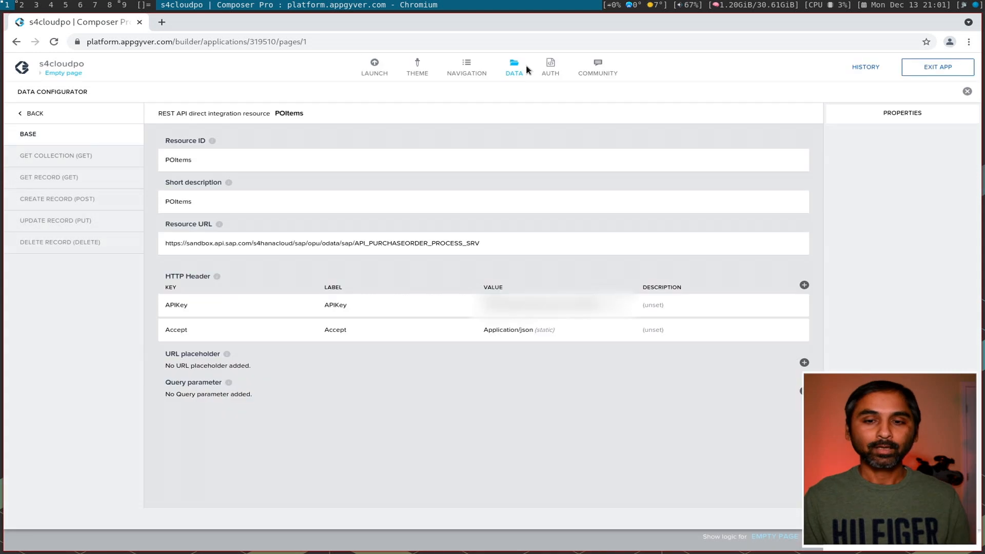
Leave the data configurator and delete the default headline and placeholder text from the empty page.
left_click(513, 73)
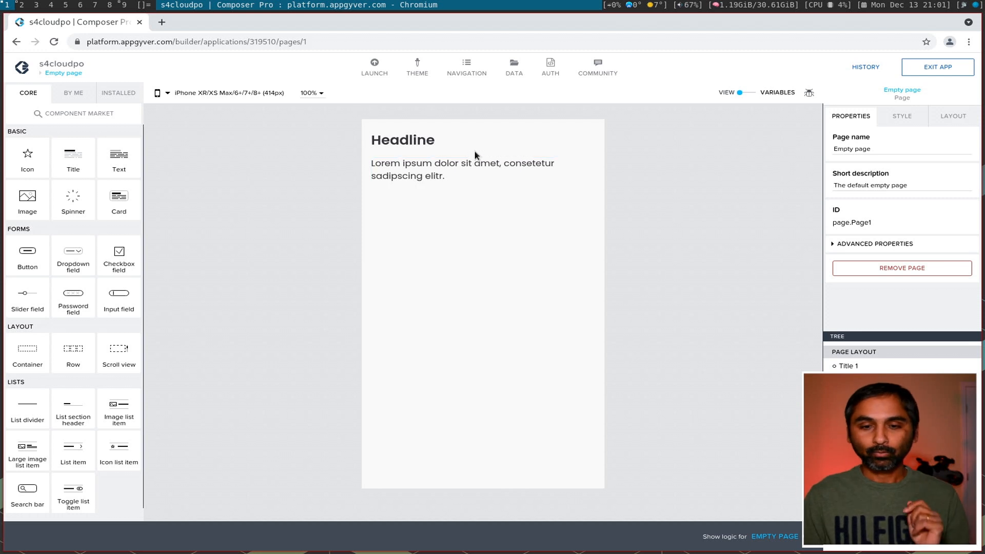
left_click(424, 148)
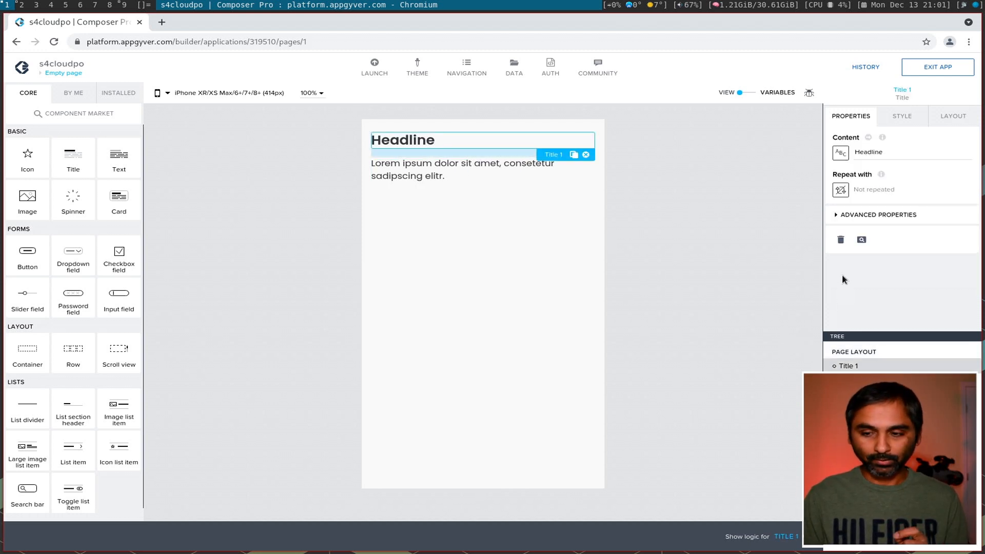
left_click(841, 240)
left_click(513, 163)
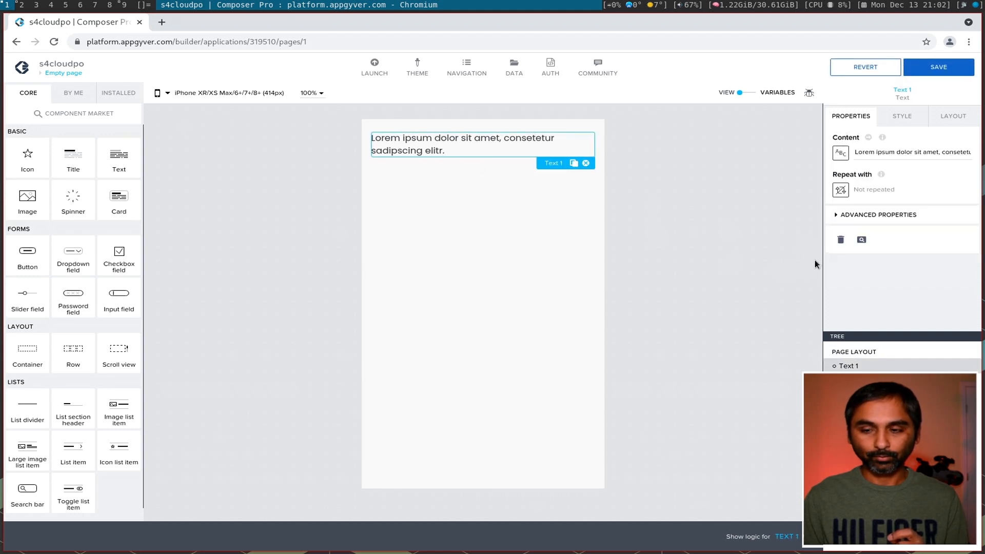
left_click(842, 242)
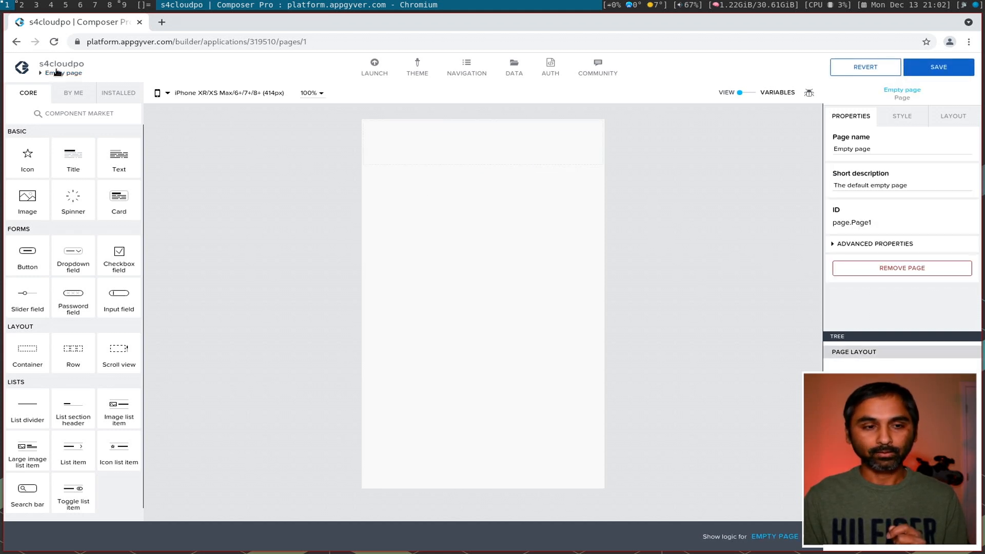
Rename the page to PO List and place a list item component on it, saving the application.
triple_click(867, 149)
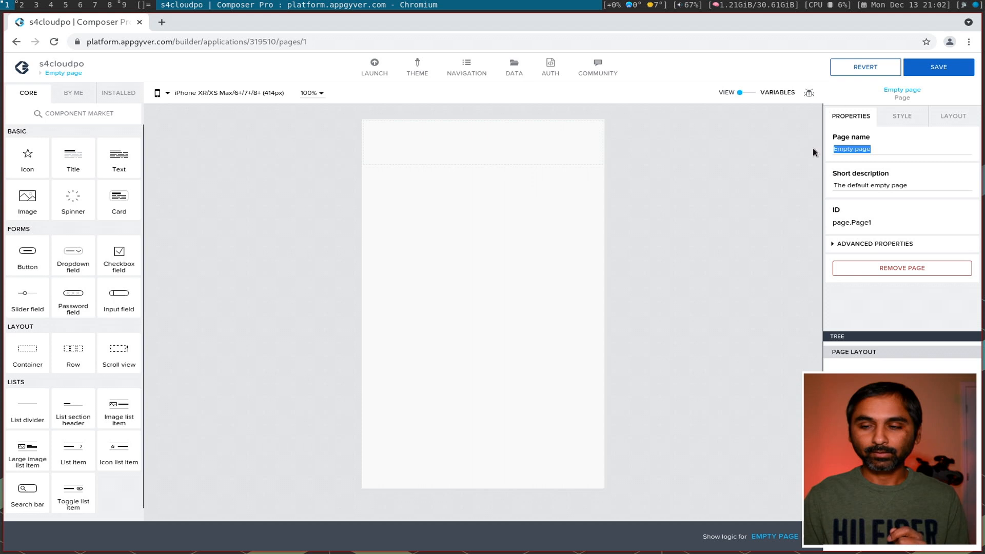
type("PO List")
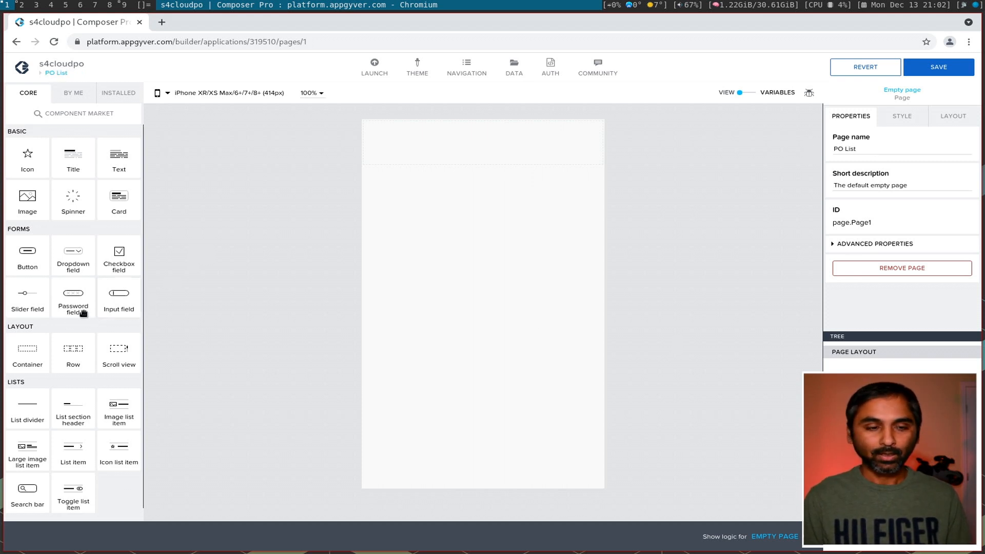
scroll(69, 317, "down", 1)
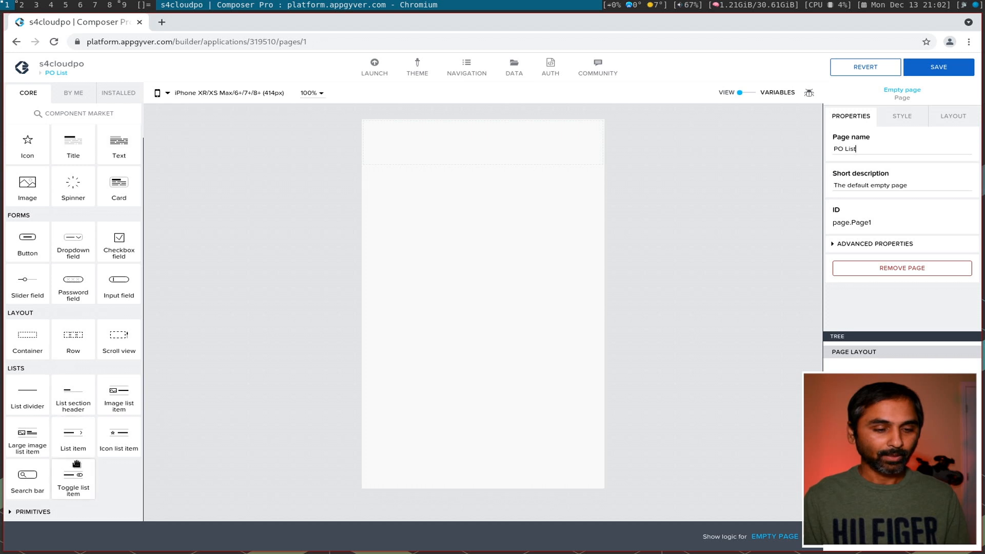
left_click_drag(73, 440, 459, 224)
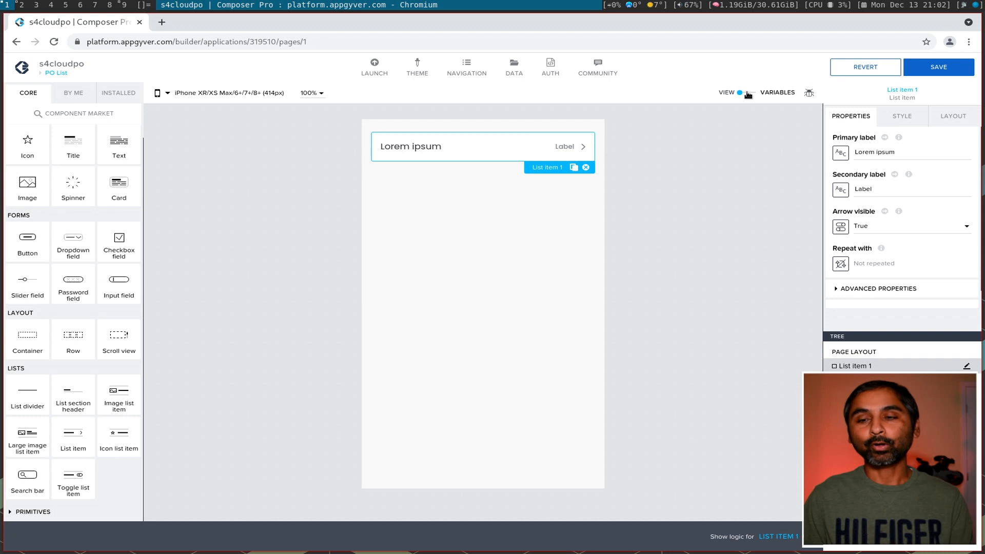
left_click(942, 67)
Add a data variable to the PO List page from the POCollection resource.
left_click(778, 93)
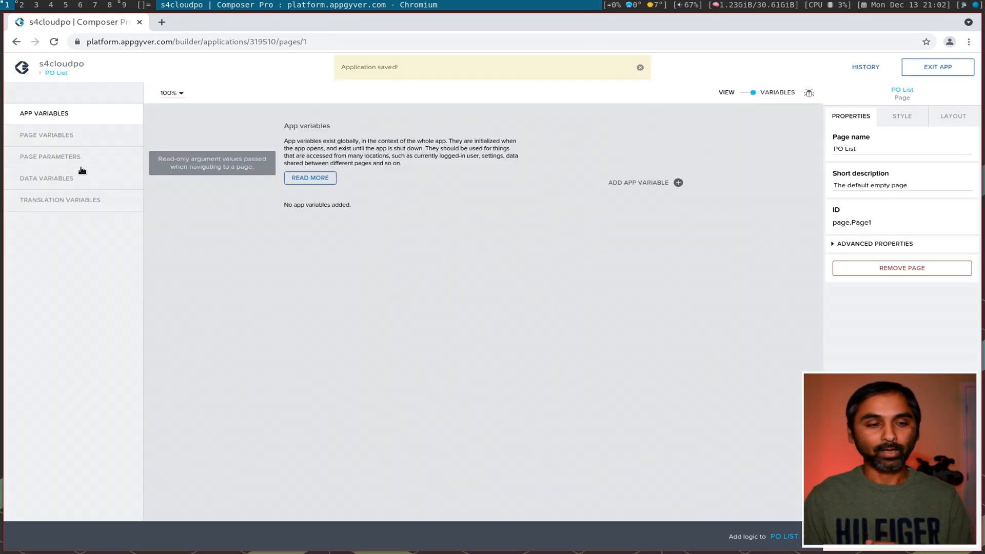
left_click(55, 181)
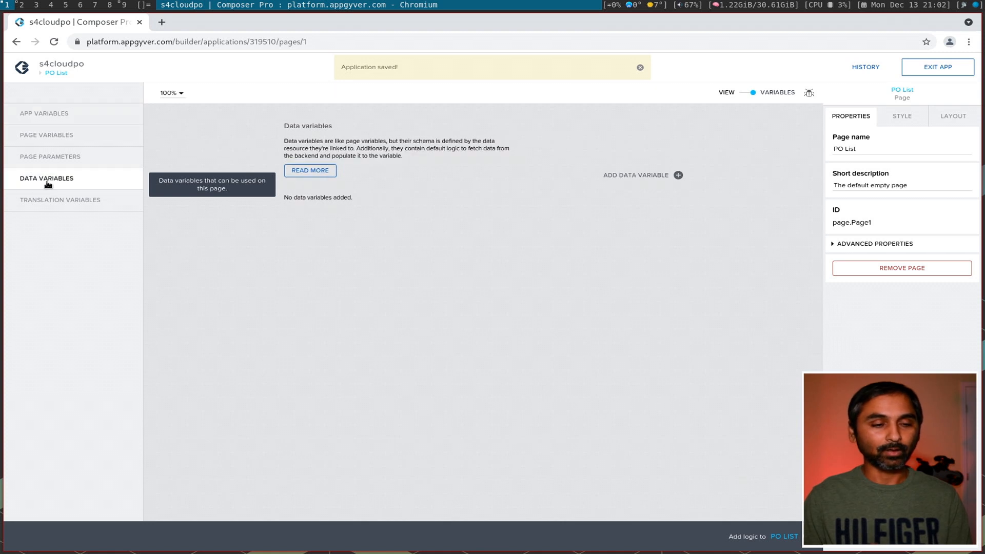
left_click(638, 175)
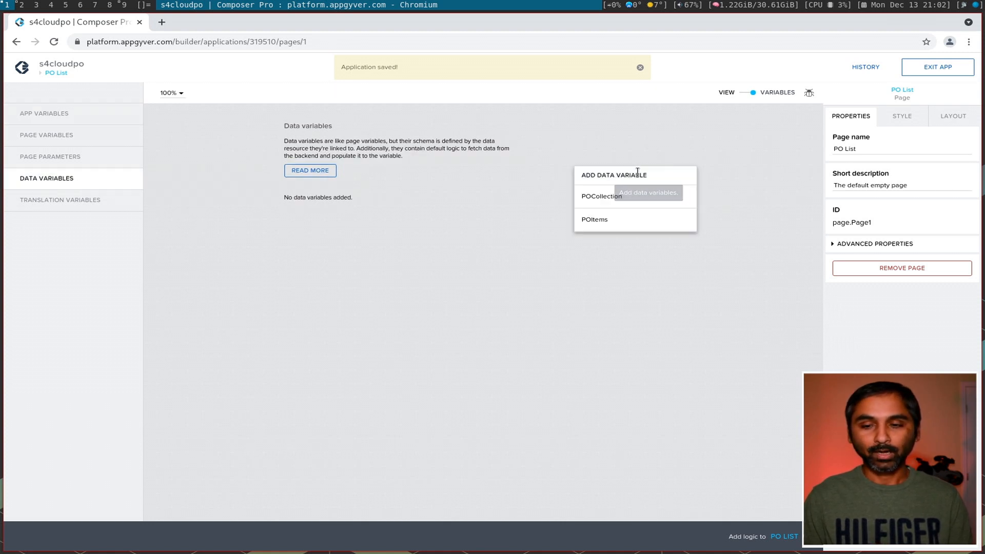
left_click(607, 199)
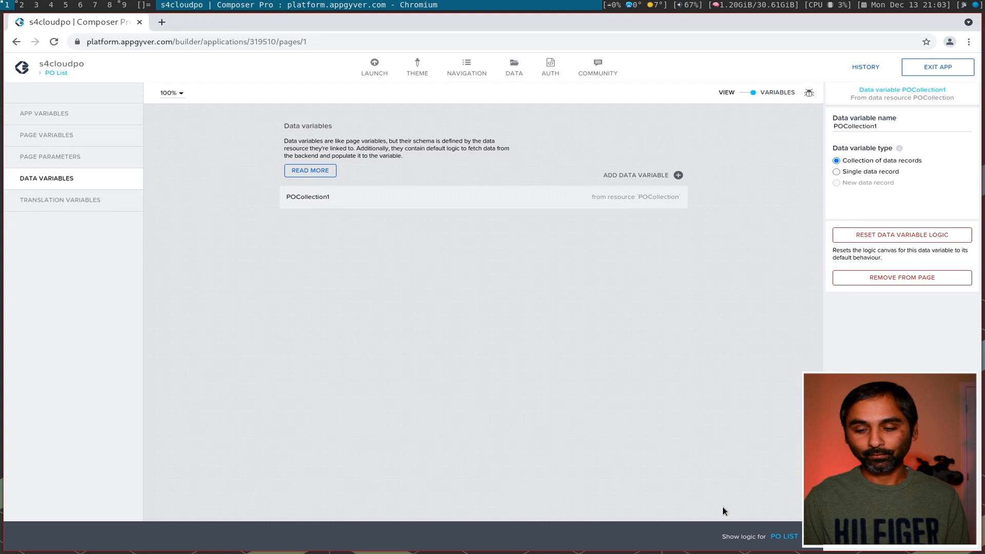
Delete the Delay node from the POCollection1 variable's logic flow and save the application.
left_click(780, 537)
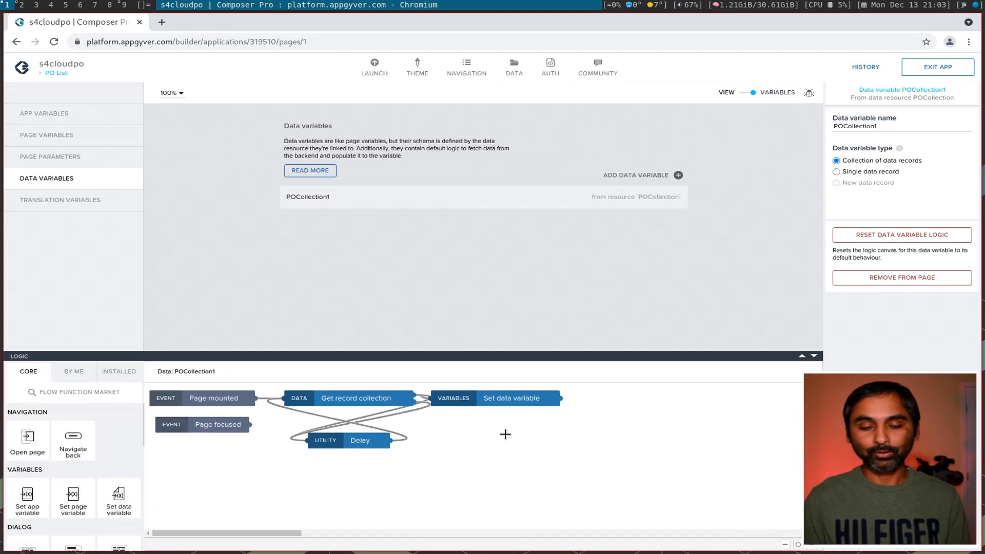
left_click(314, 441)
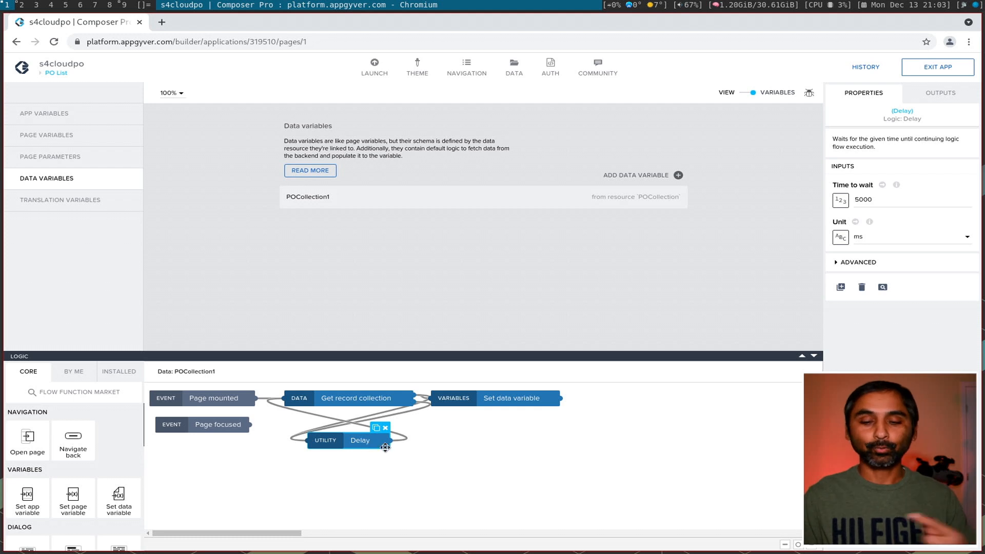
left_click(386, 428)
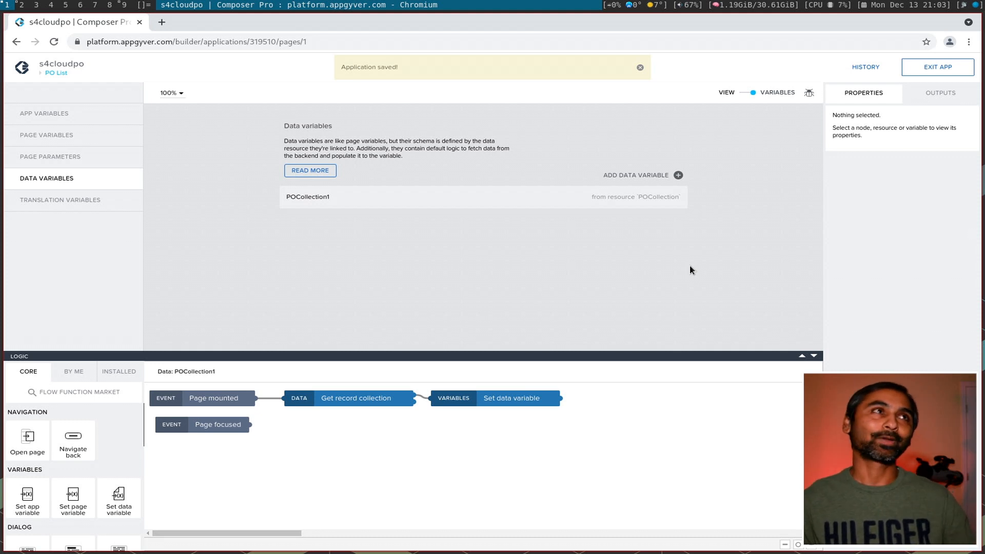
Return to the page view and bind the list item's Repeat with property to the POCollection1 data variable.
left_click(748, 94)
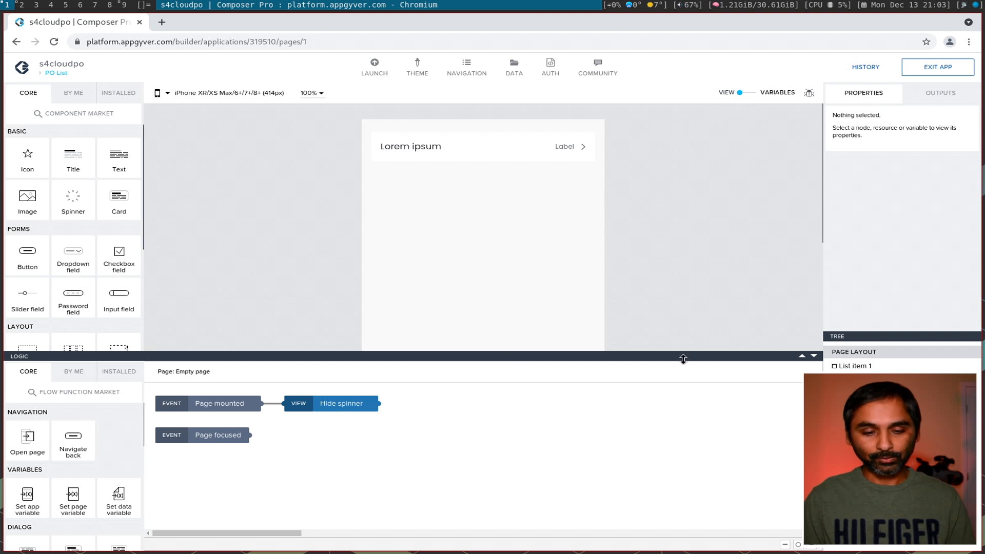
left_click(813, 357)
left_click(408, 153)
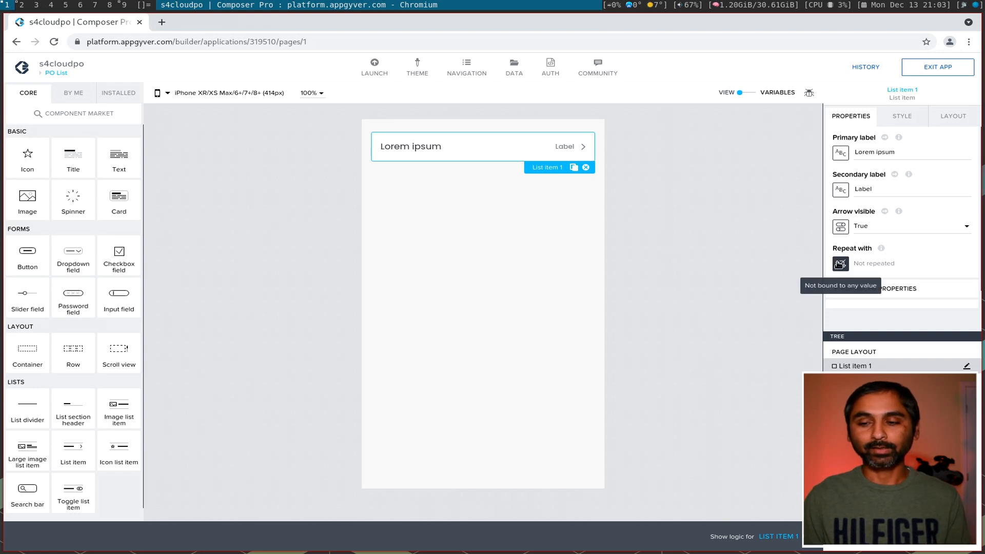
left_click(841, 265)
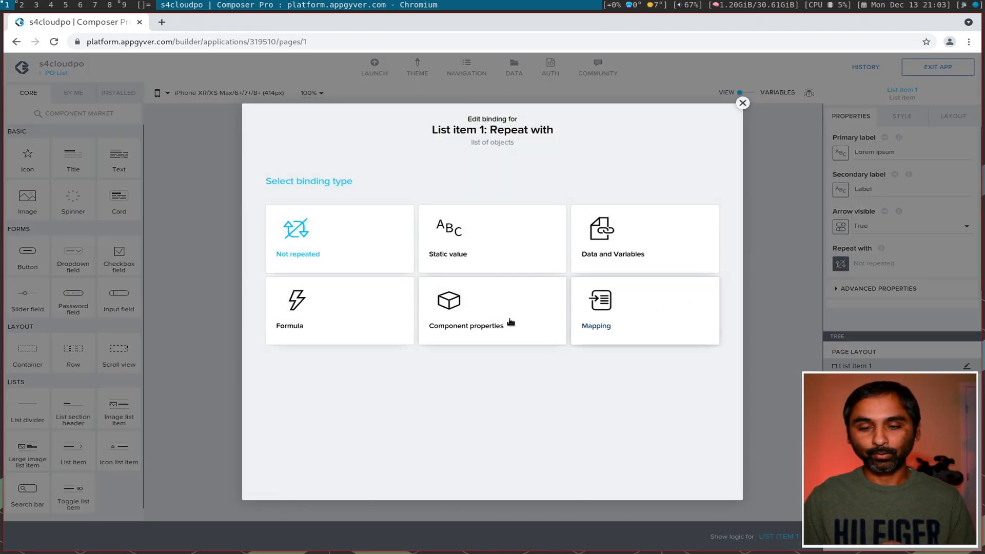
left_click(599, 256)
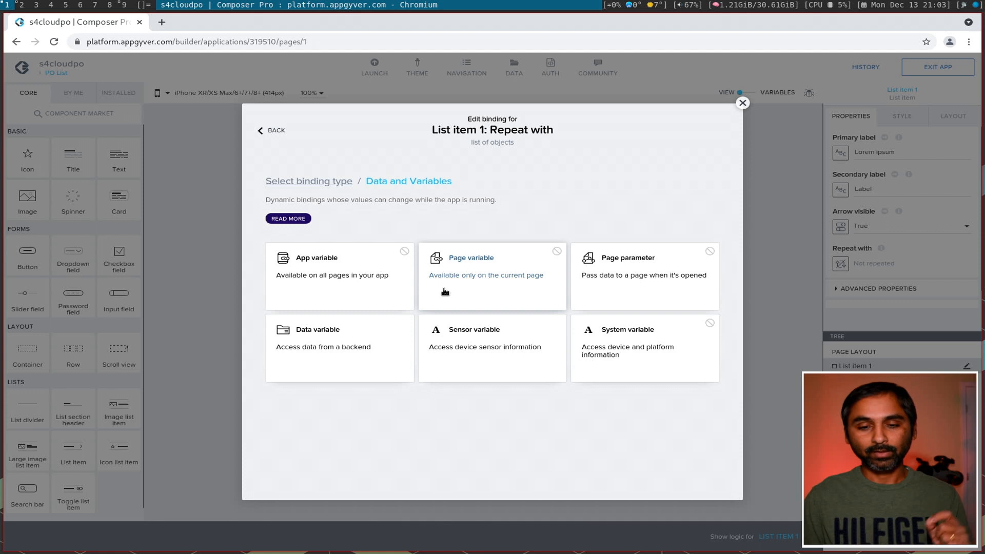
left_click(333, 341)
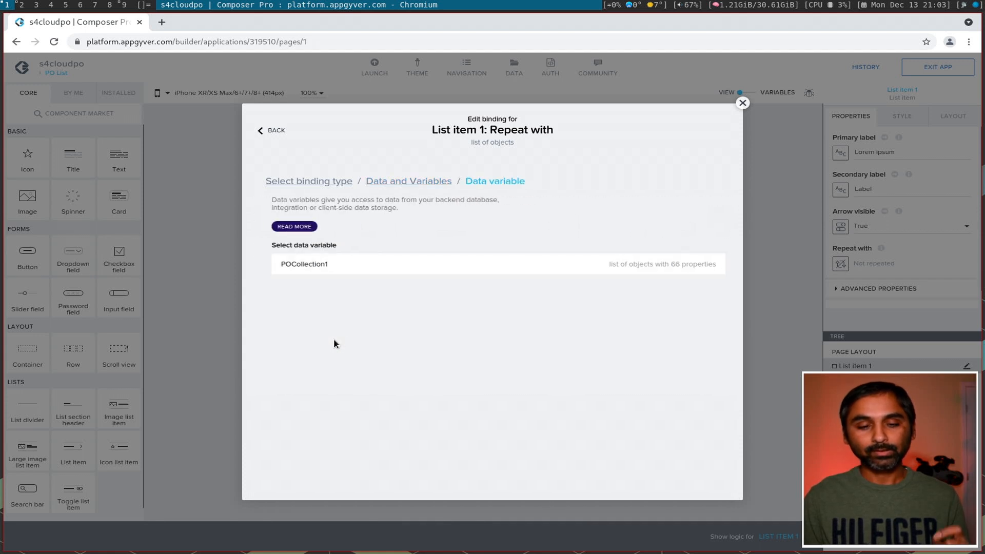
left_click(365, 266)
left_click(701, 306)
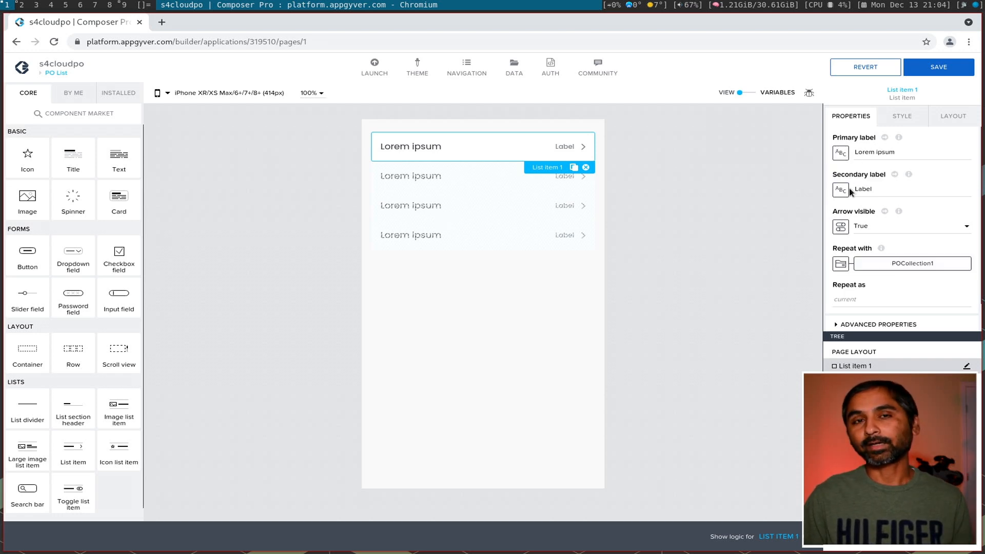
Bind the list item's primary label to the PurchaseOrder property of the repeated data item.
left_click(841, 152)
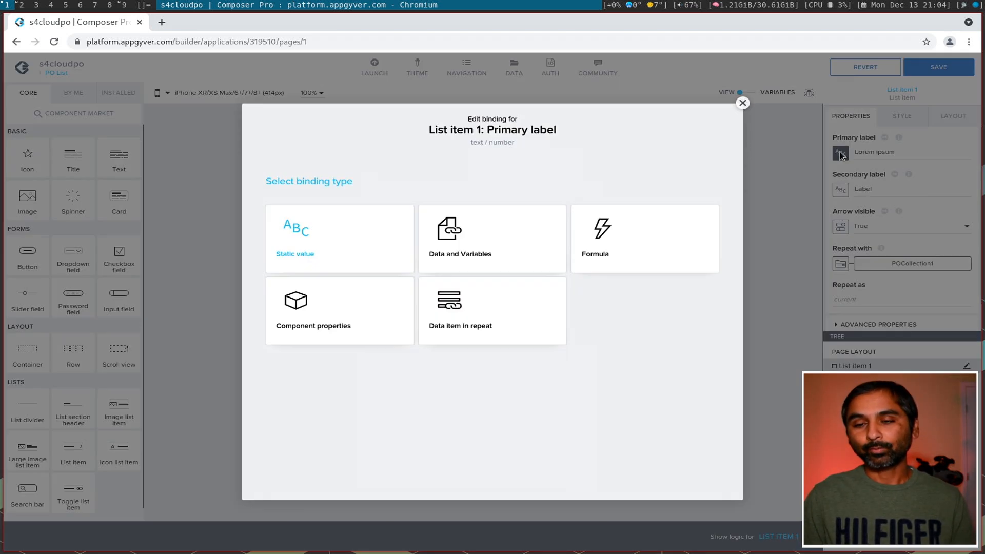
left_click(502, 315)
left_click(416, 280)
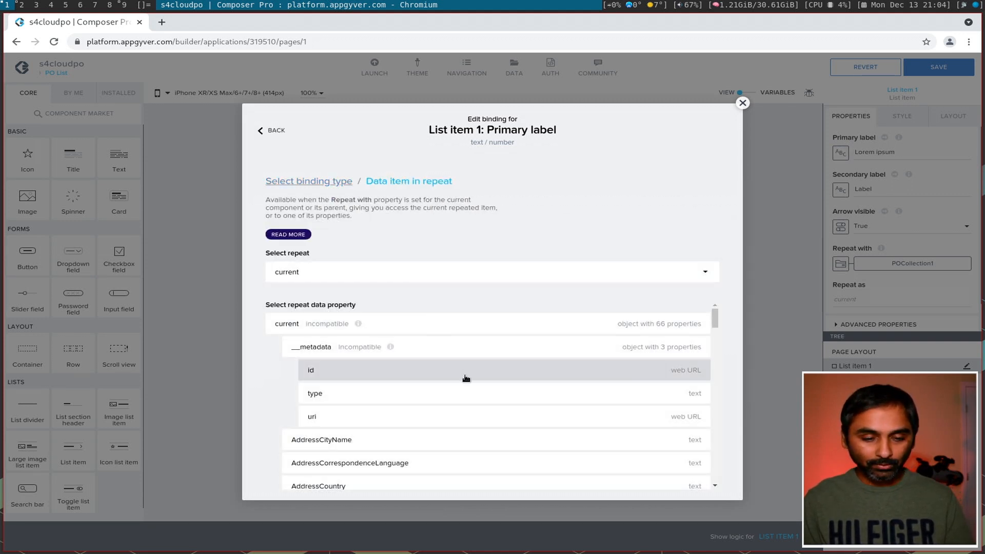
scroll(464, 376, "down", 2)
scroll(468, 379, "down", 8)
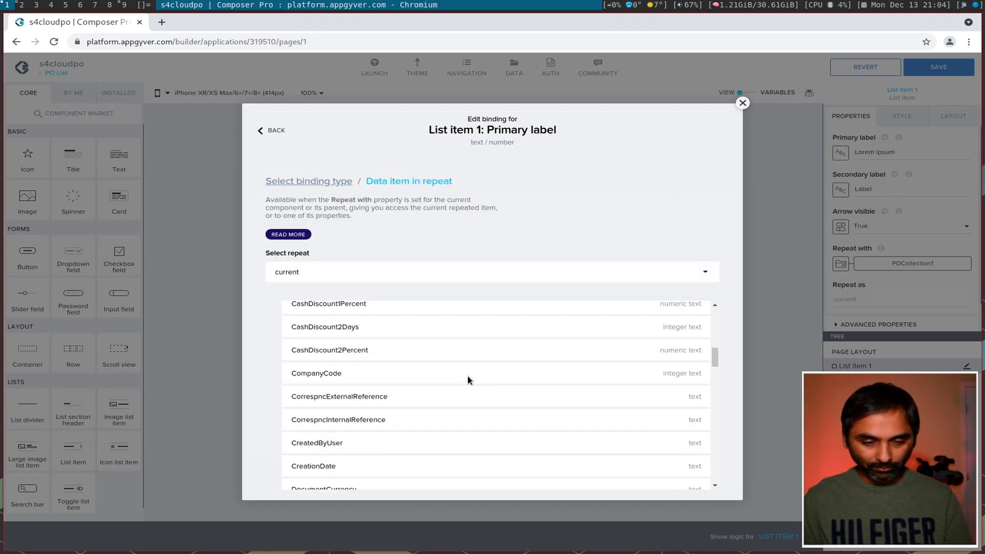
scroll(469, 379, "down", 8)
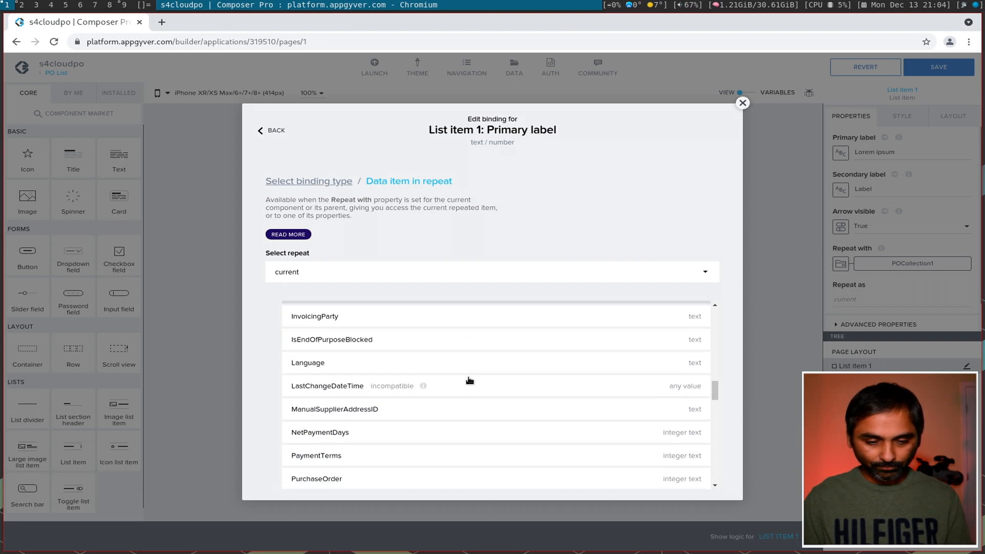
left_click(327, 367)
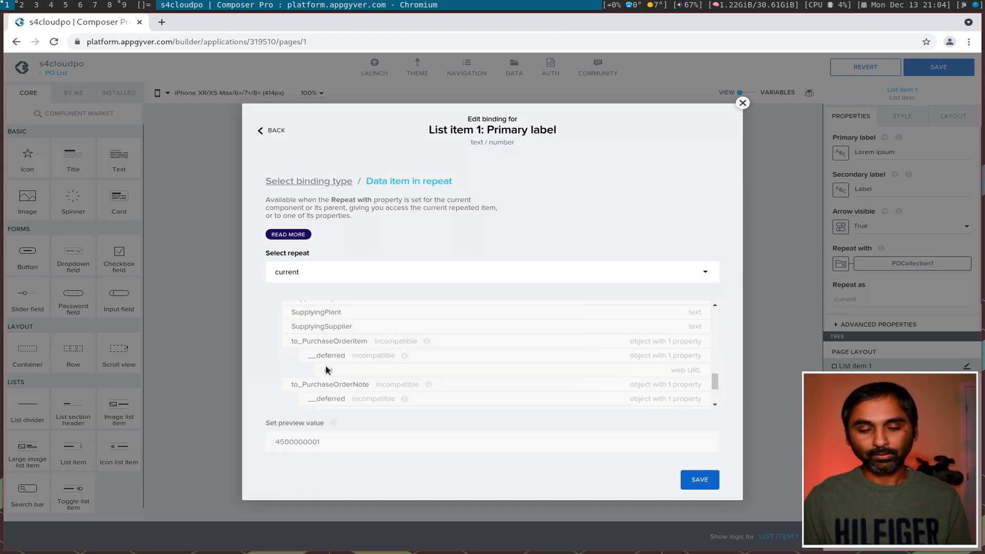
left_click(690, 417)
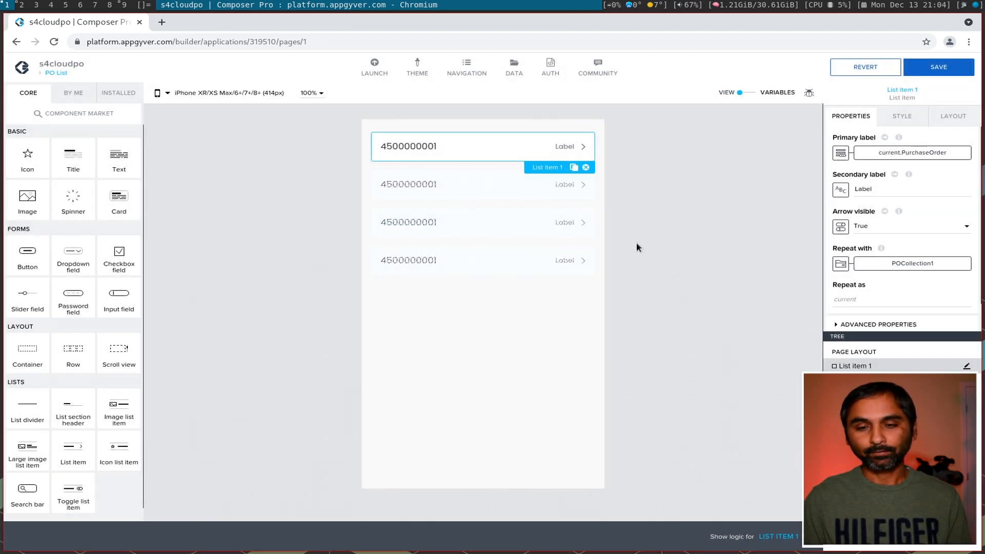
Select the Supplier property of the repeated data item as the binding for the list item's secondary label.
left_click(845, 193)
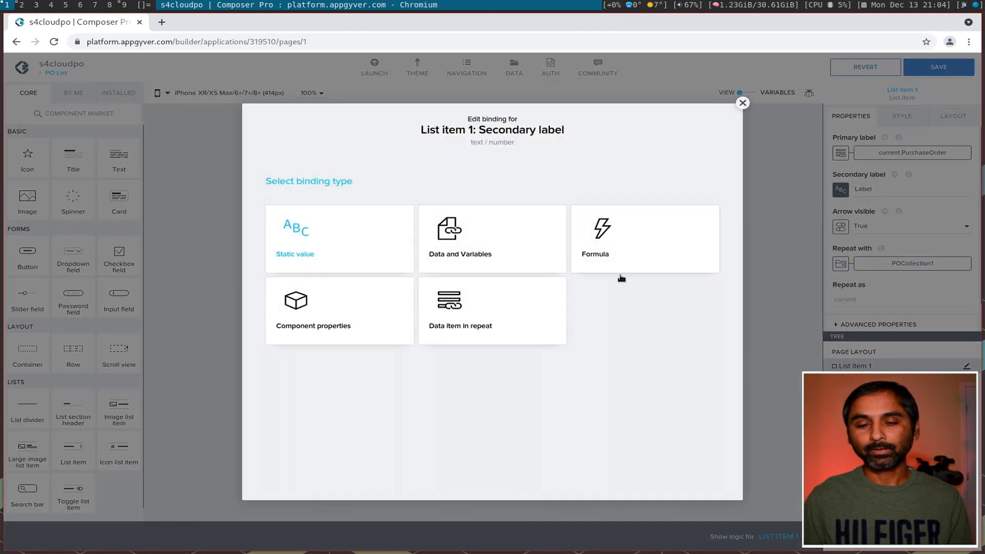
left_click(479, 298)
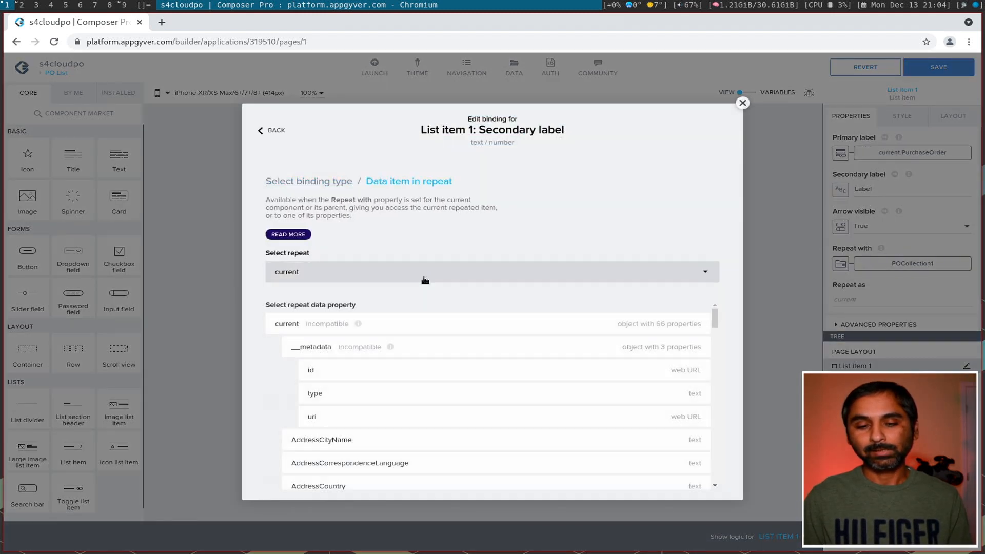
scroll(461, 397, "down", 5)
scroll(460, 416, "down", 7)
scroll(461, 415, "down", 4)
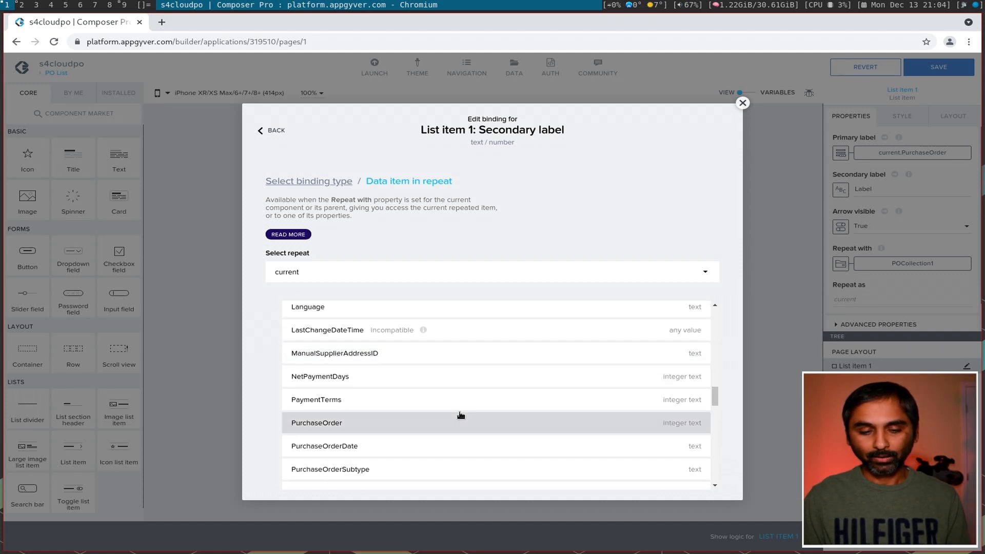
scroll(461, 415, "down", 5)
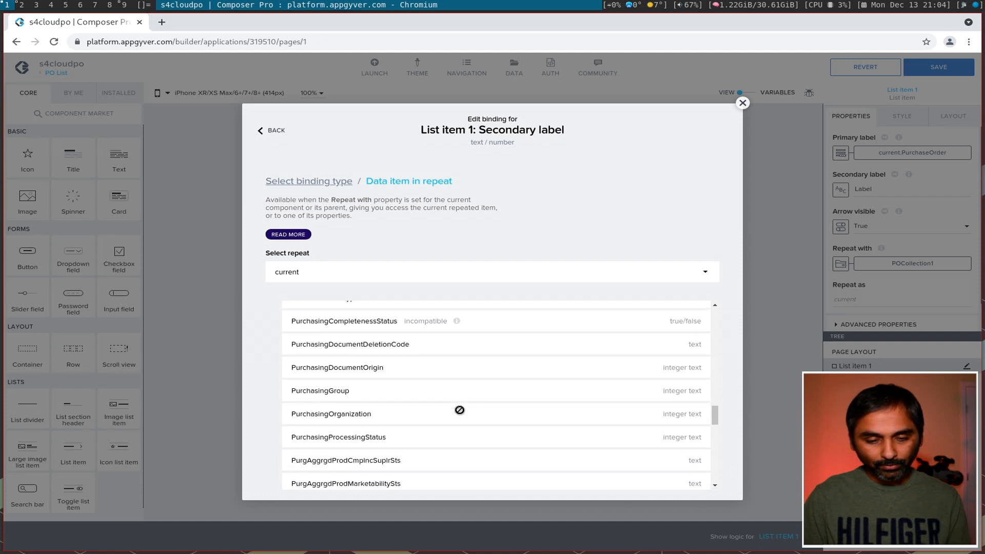
scroll(461, 413, "down", 4)
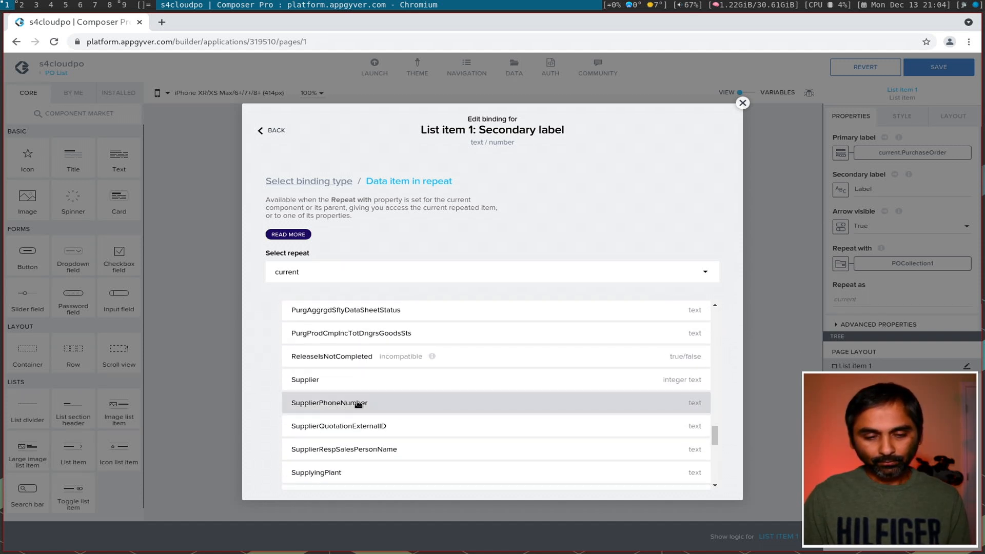
left_click(315, 381)
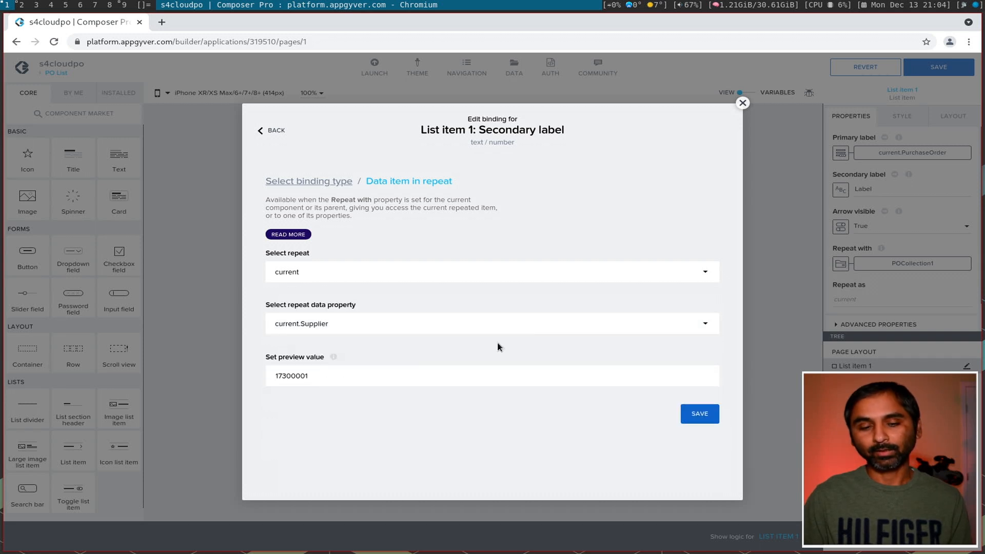
Bind the list item's secondary label to the SupplyingSupplier property of the repeated data item and save the application.
left_click(313, 323)
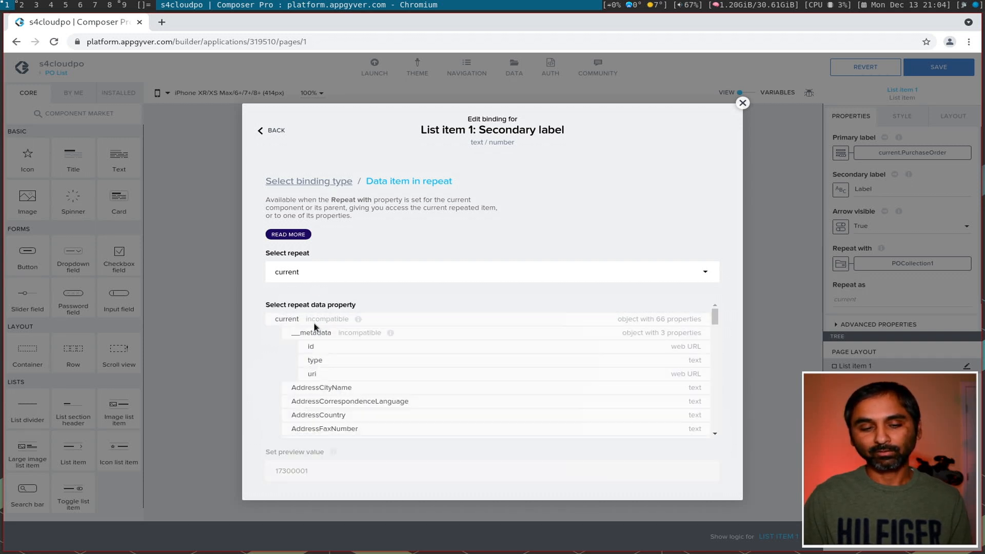
scroll(432, 395, "down", 3)
scroll(431, 396, "down", 10)
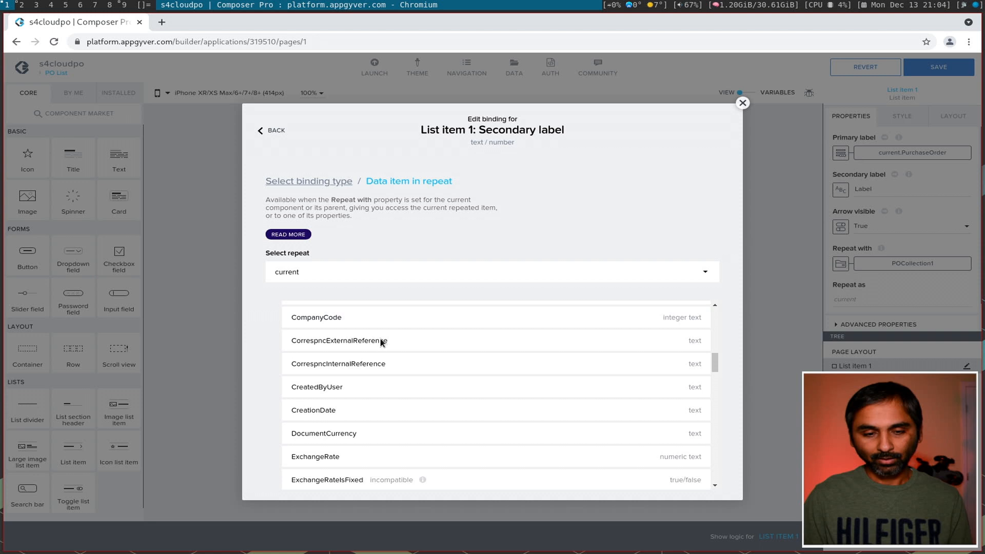
scroll(423, 387, "down", 10)
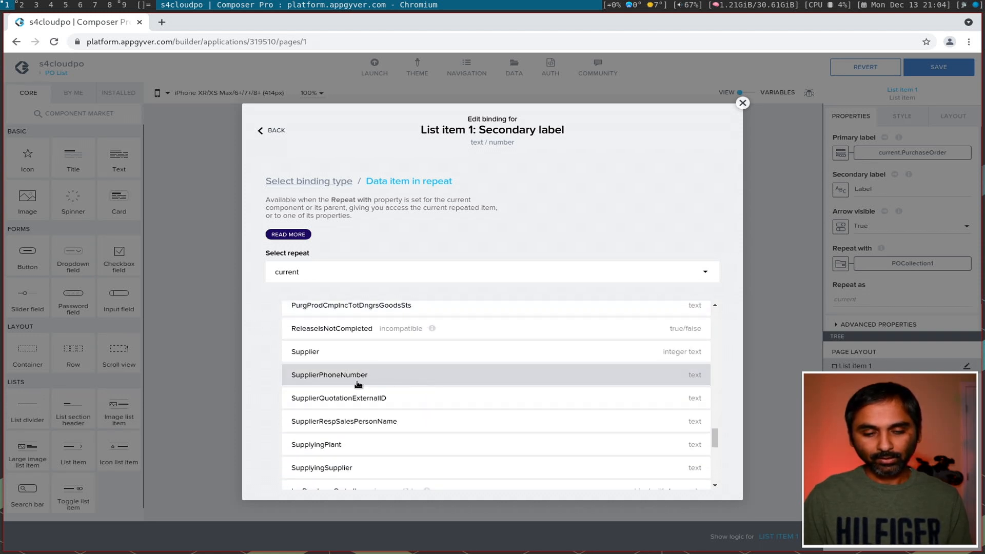
scroll(365, 411, "down", 2)
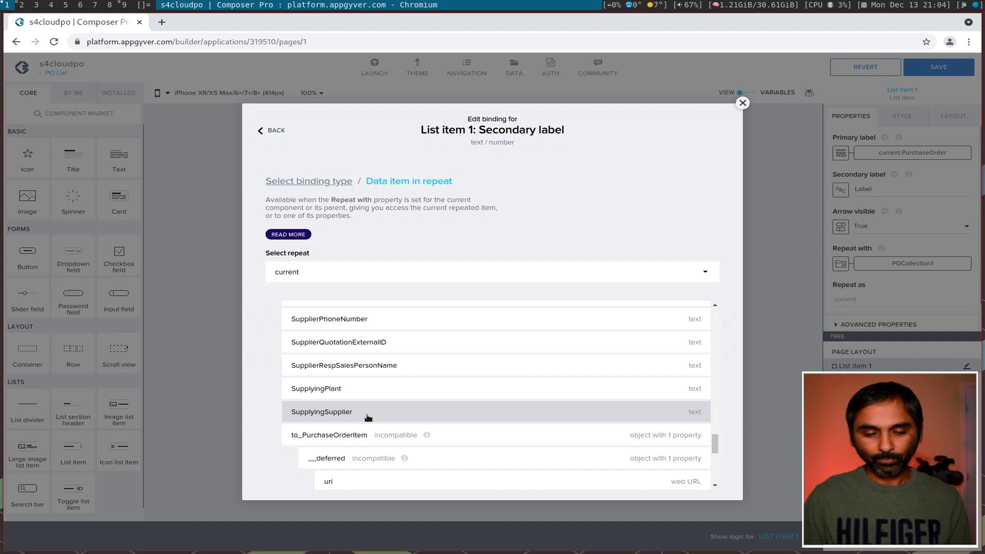
left_click(353, 416)
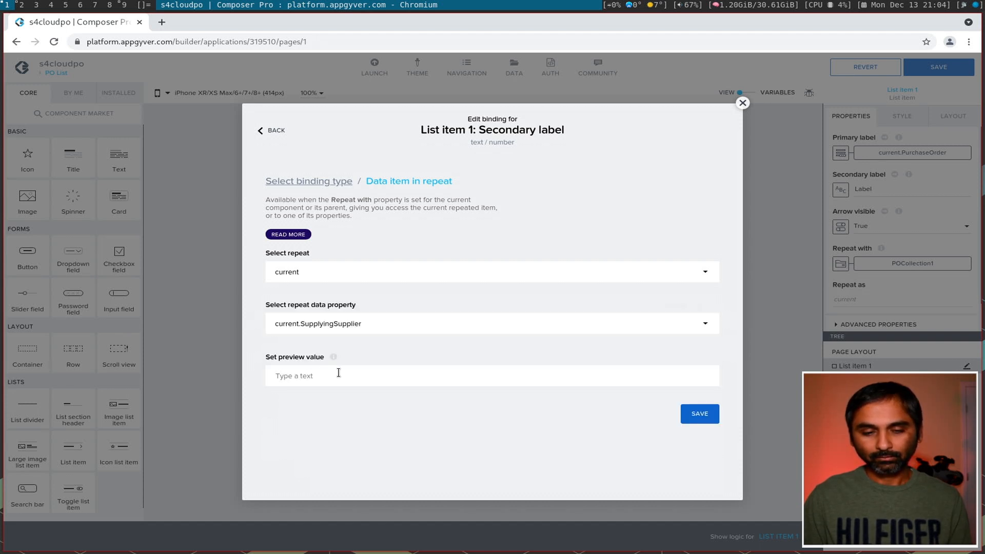
left_click(700, 413)
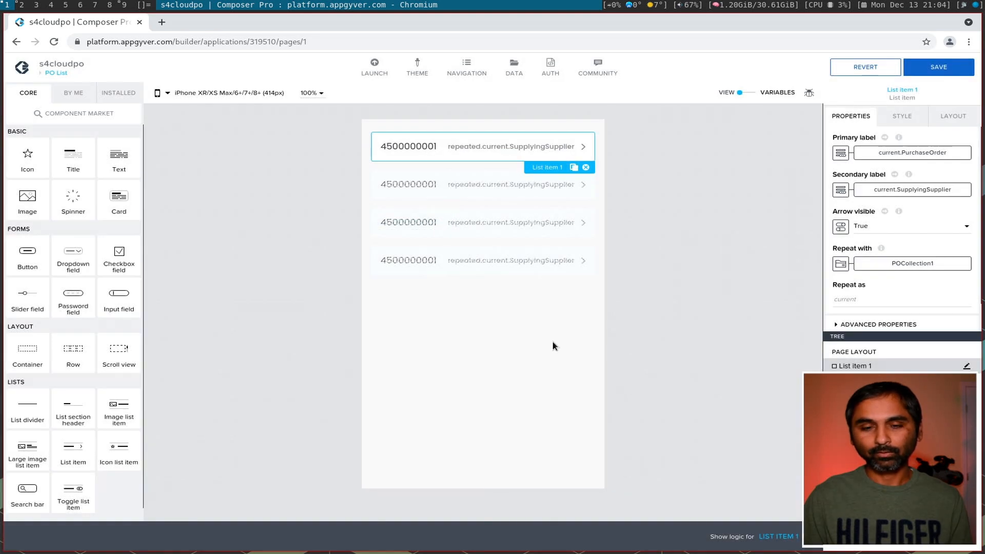
left_click(932, 71)
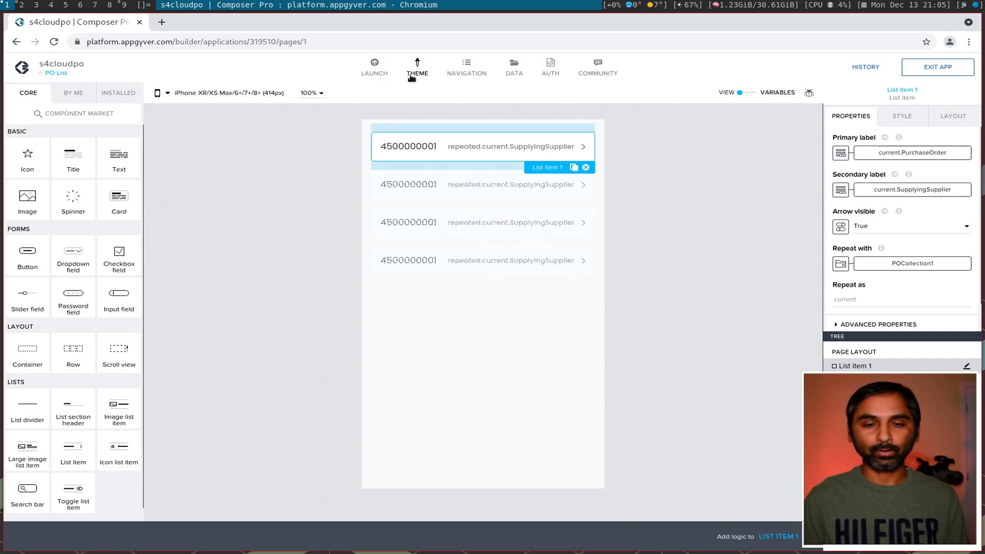
Launch the app preview, open the s4cloudpo app to check its PO List page, and return to the composer.
left_click(375, 65)
left_click(217, 152)
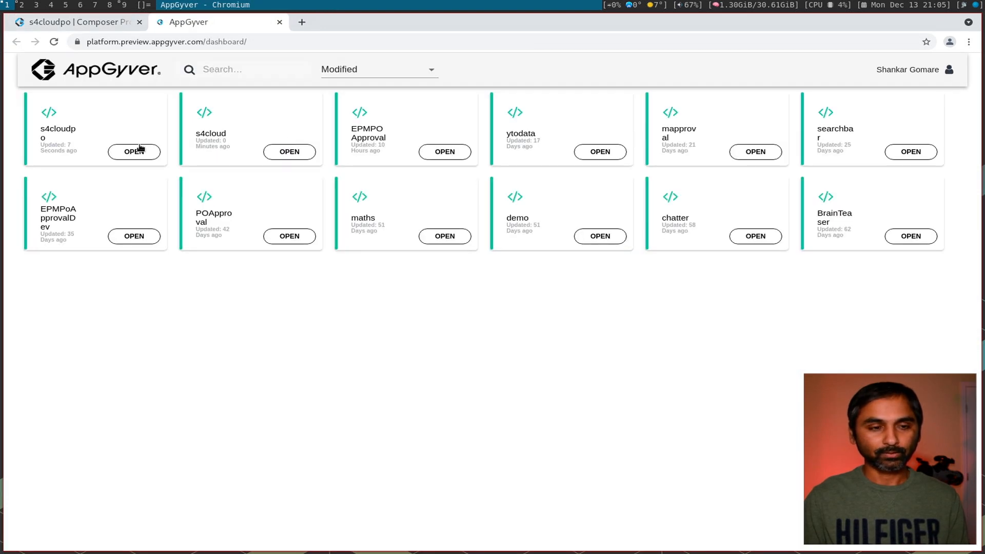
left_click(134, 151)
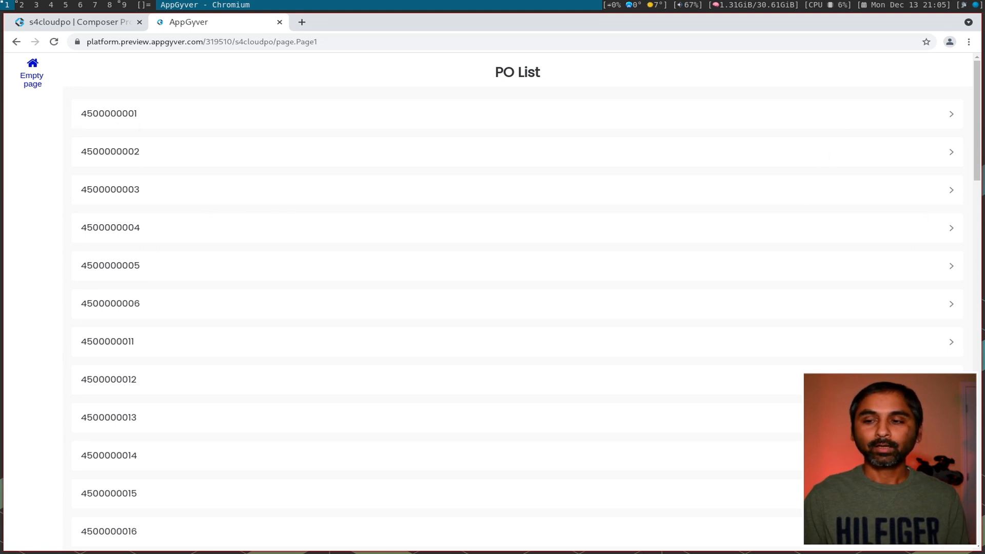
key("ctrl+Page_Up")
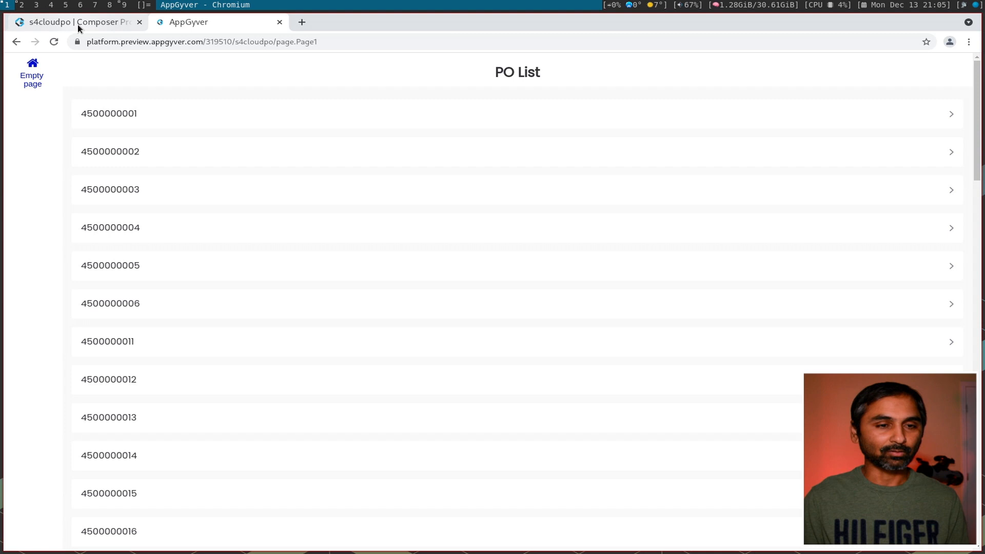
left_click(373, 72)
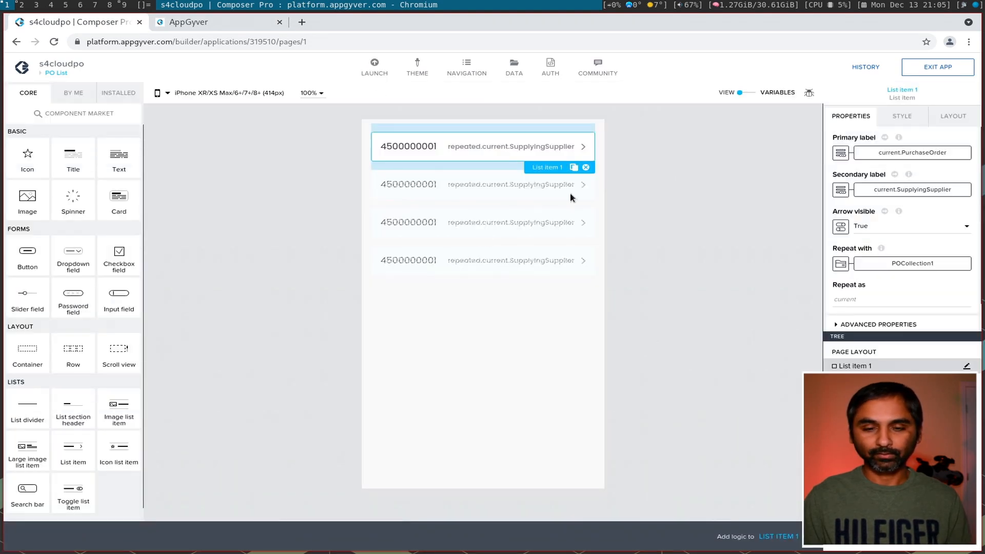
Reopen the secondary label's binding and select the SupplierRespSalesPersonName property of the repeated data item.
left_click(843, 191)
left_click(487, 301)
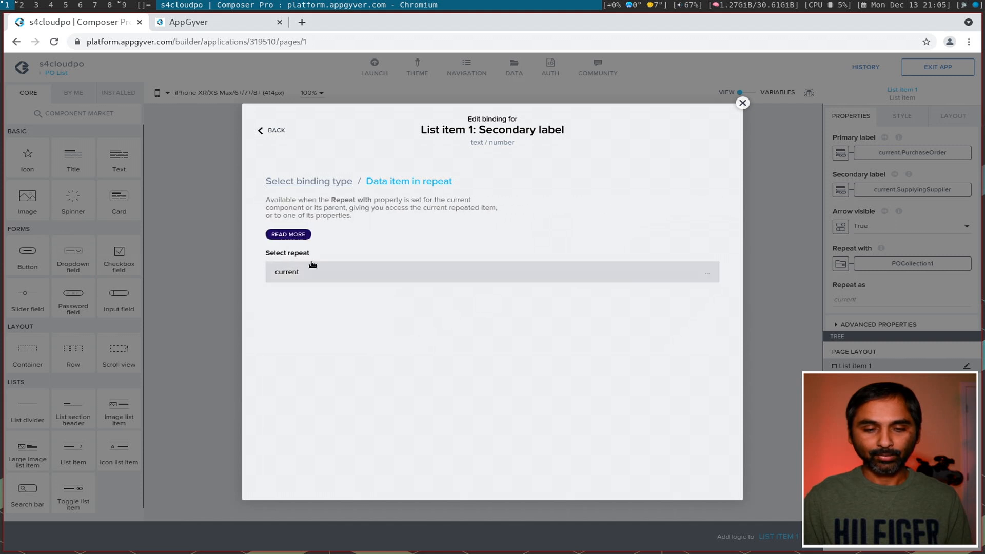
scroll(431, 370, "down", 3)
scroll(443, 403, "down", 10)
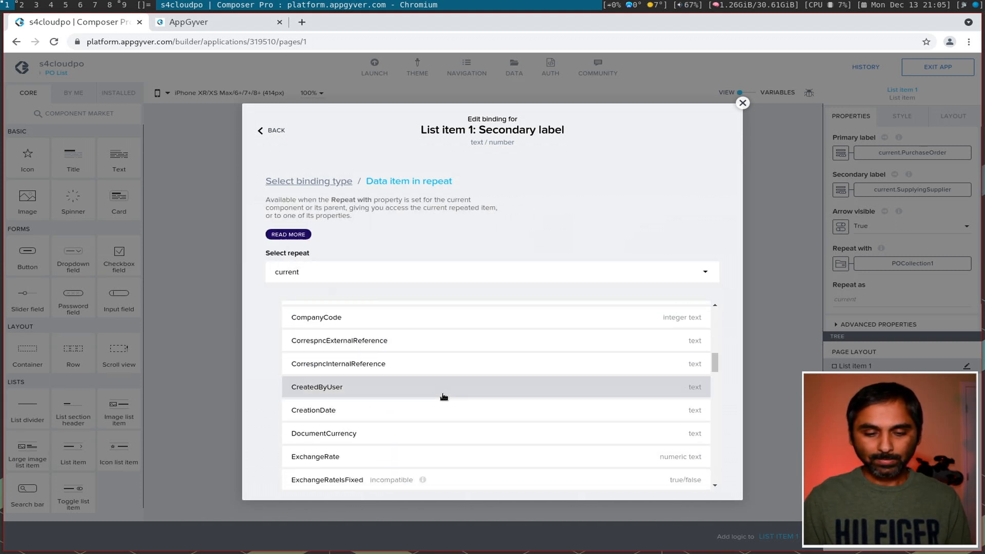
scroll(445, 397, "down", 5)
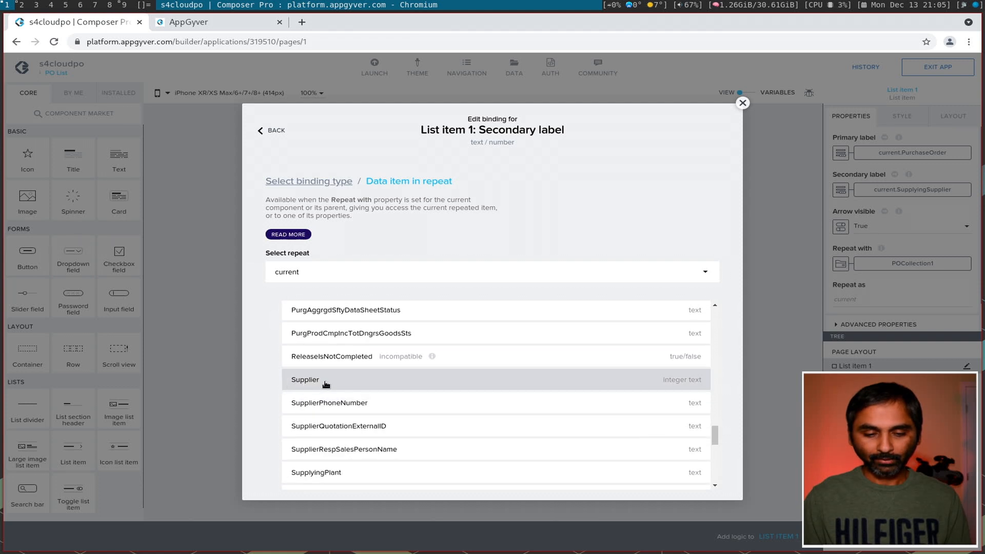
scroll(485, 408, "down", 1)
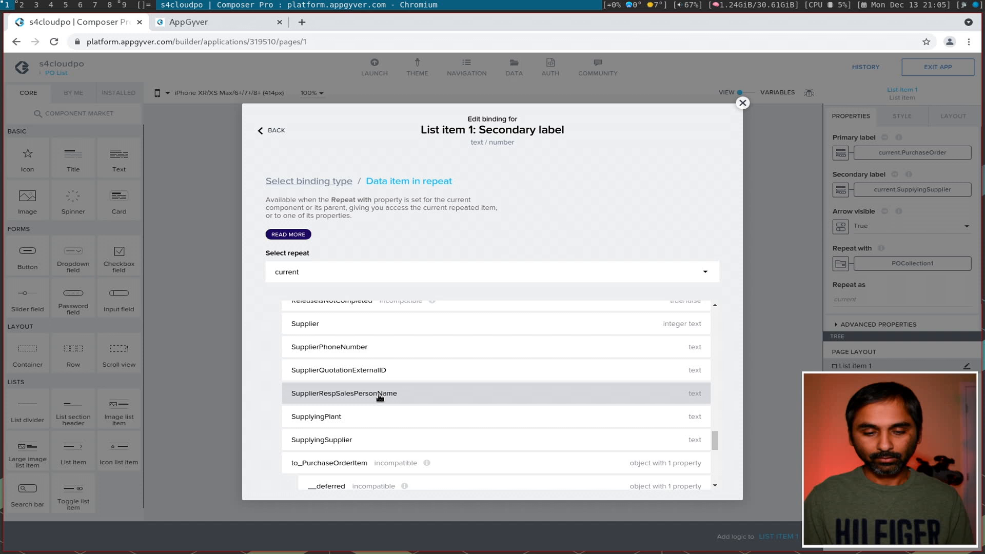
scroll(426, 397, "down", 1)
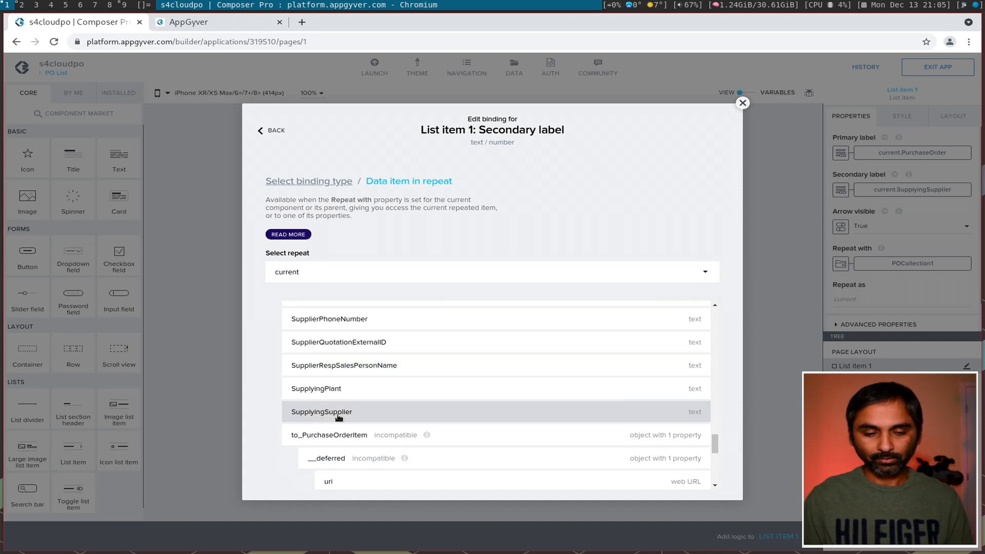
scroll(391, 395, "down", 3)
scroll(419, 395, "down", 2)
scroll(420, 396, "up", 5)
scroll(420, 396, "up", 3)
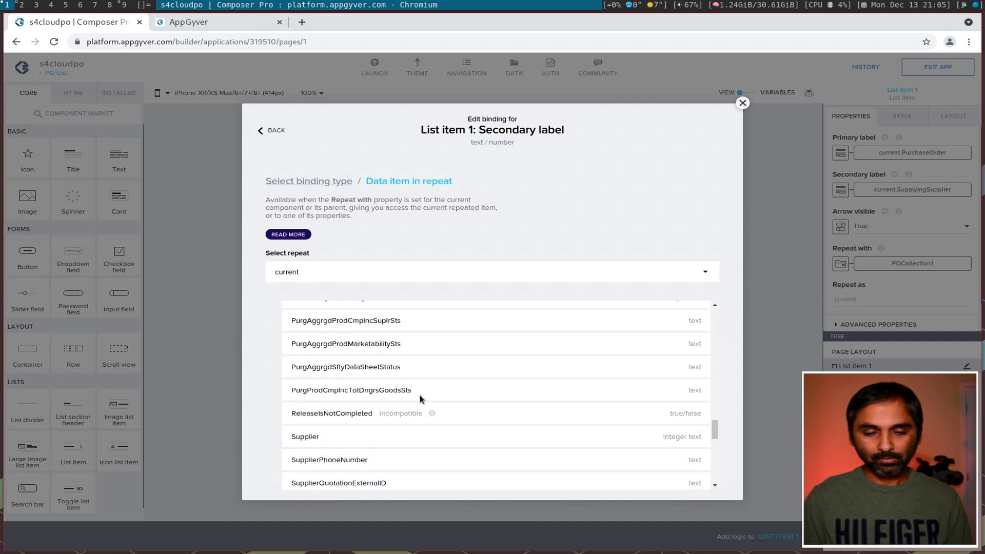
scroll(420, 396, "up", 4)
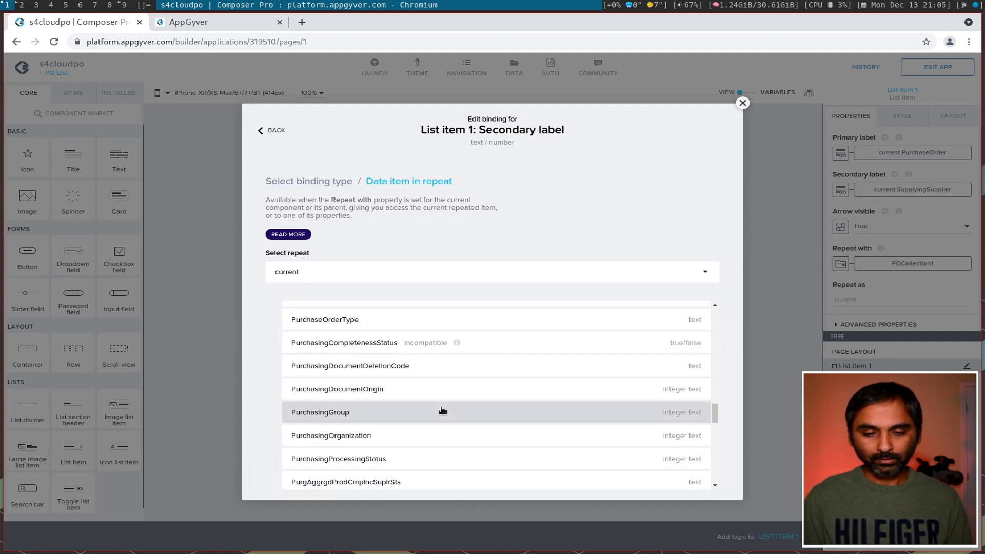
scroll(443, 411, "down", 5)
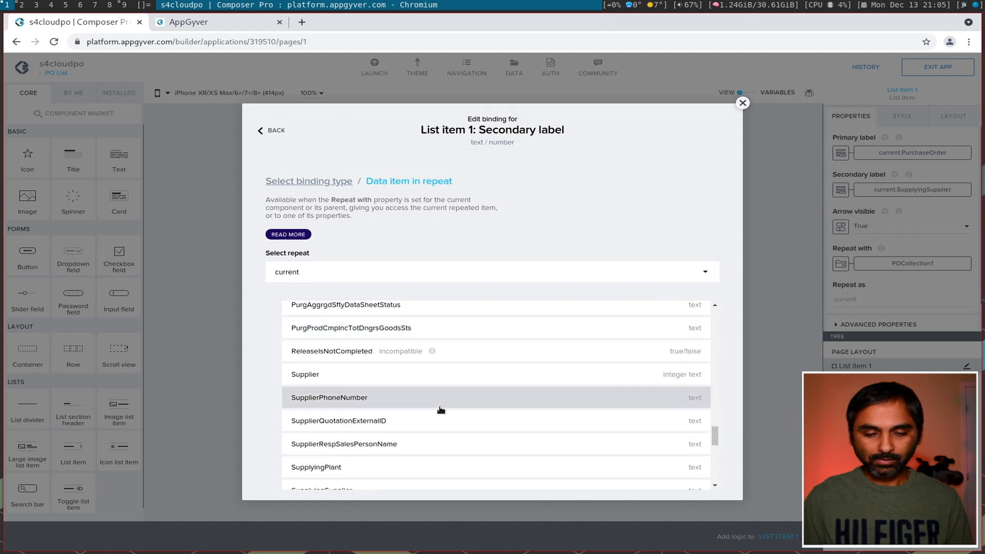
scroll(322, 406, "down", 1)
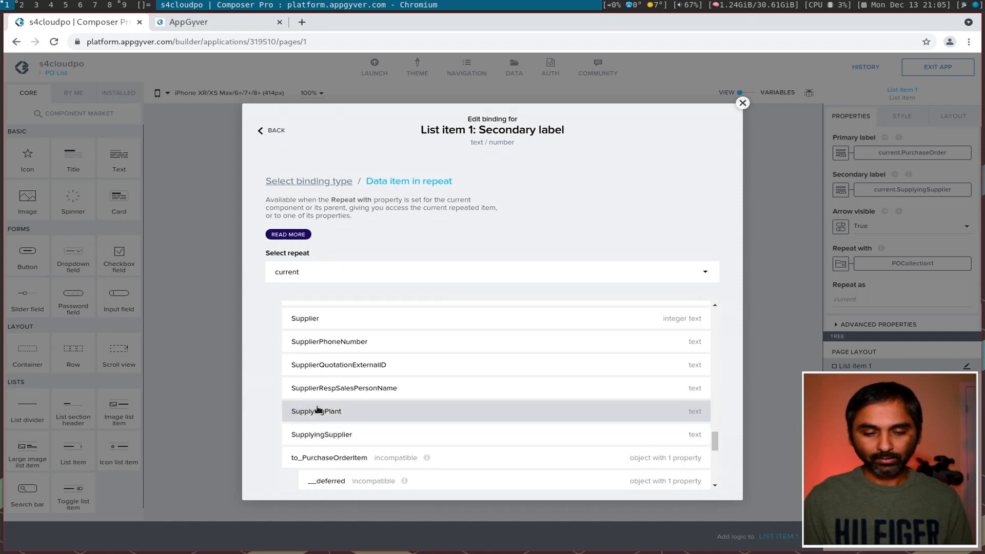
left_click(357, 389)
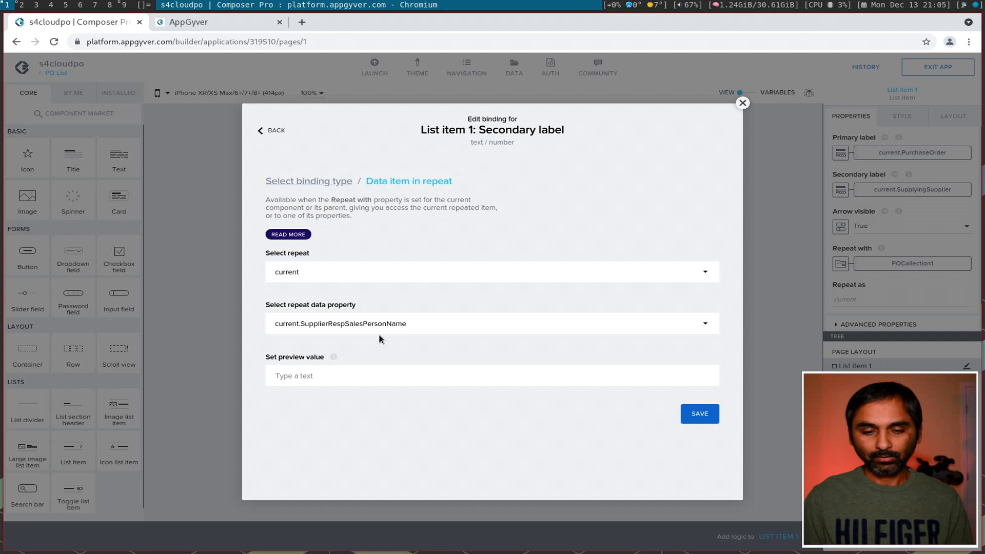
Bind the list item's secondary label to the AddressRegion property of the repeated data item and save the application.
left_click(396, 325)
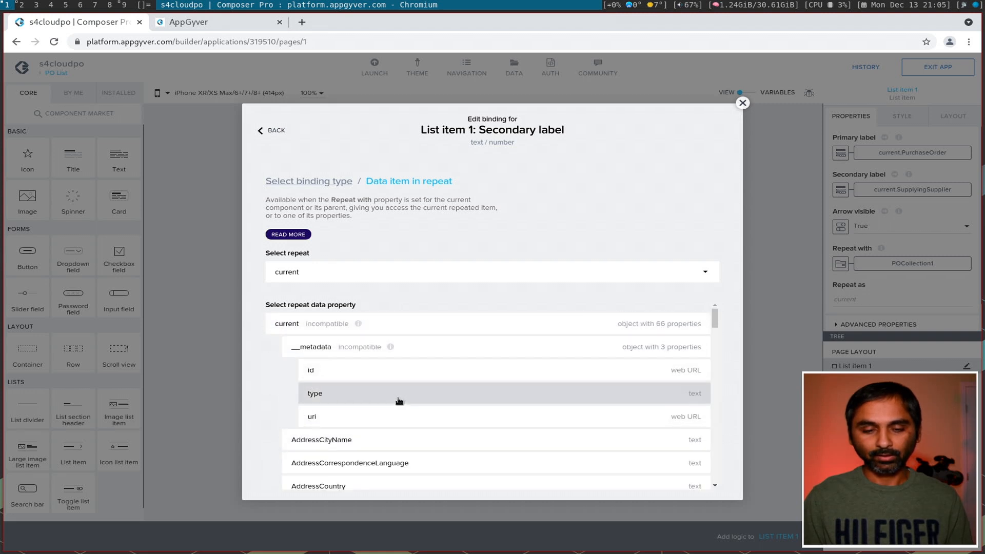
scroll(402, 380, "down", 5)
scroll(403, 433, "down", 4)
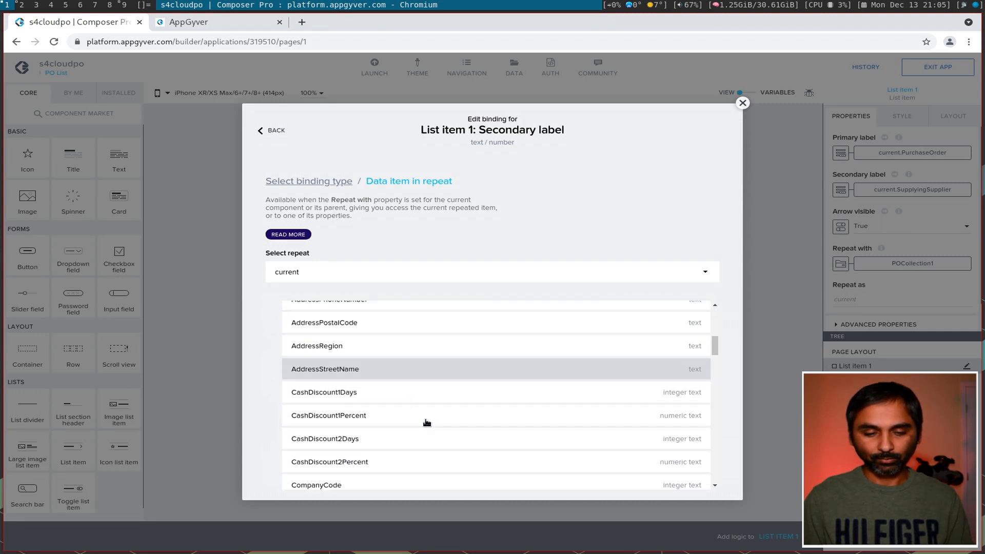
scroll(426, 421, "up", 1)
scroll(427, 421, "up", 2)
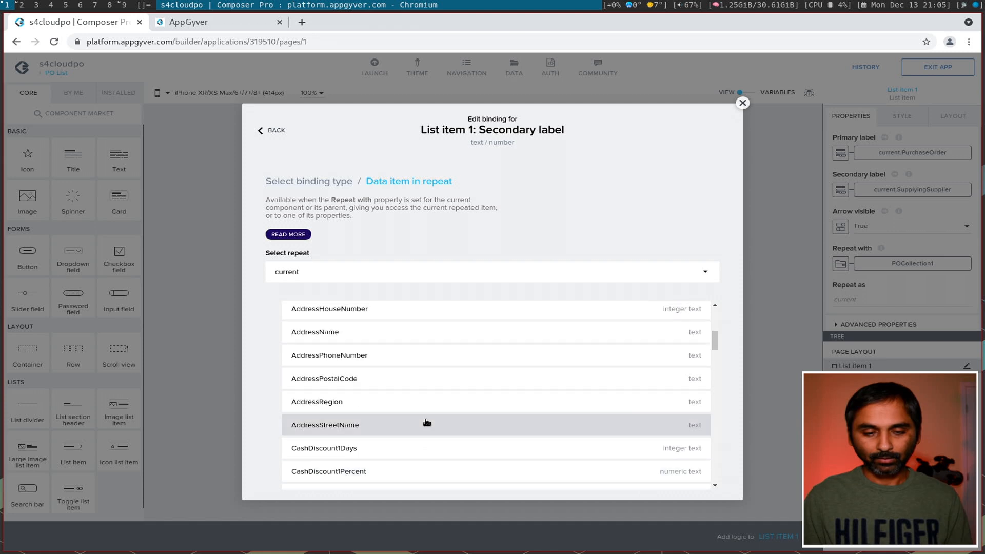
scroll(425, 421, "up", 1)
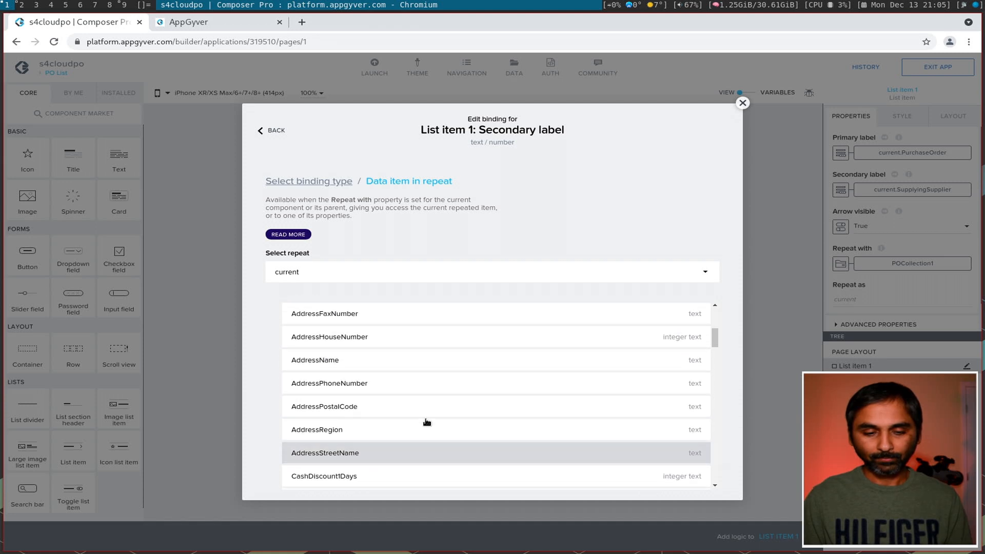
left_click(323, 435)
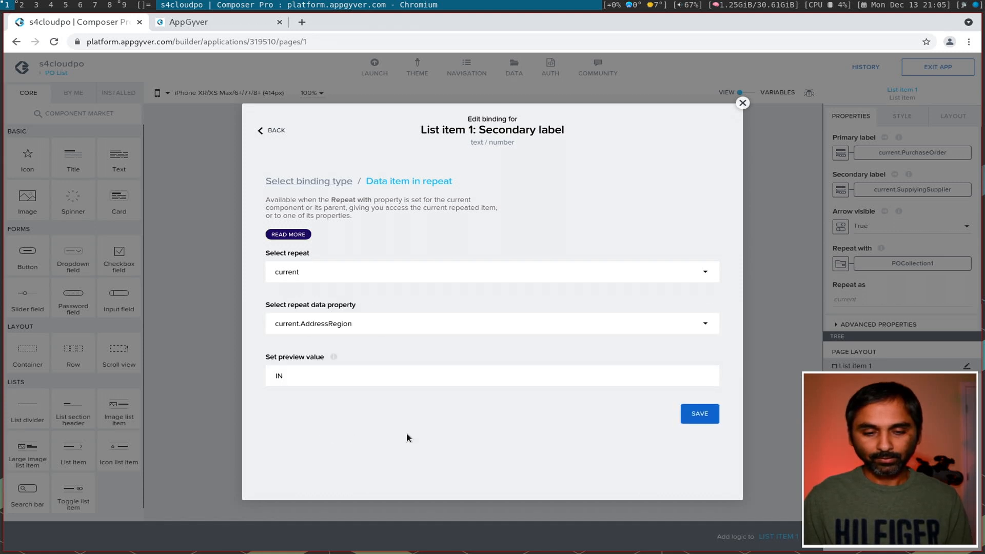
left_click(688, 414)
left_click(964, 73)
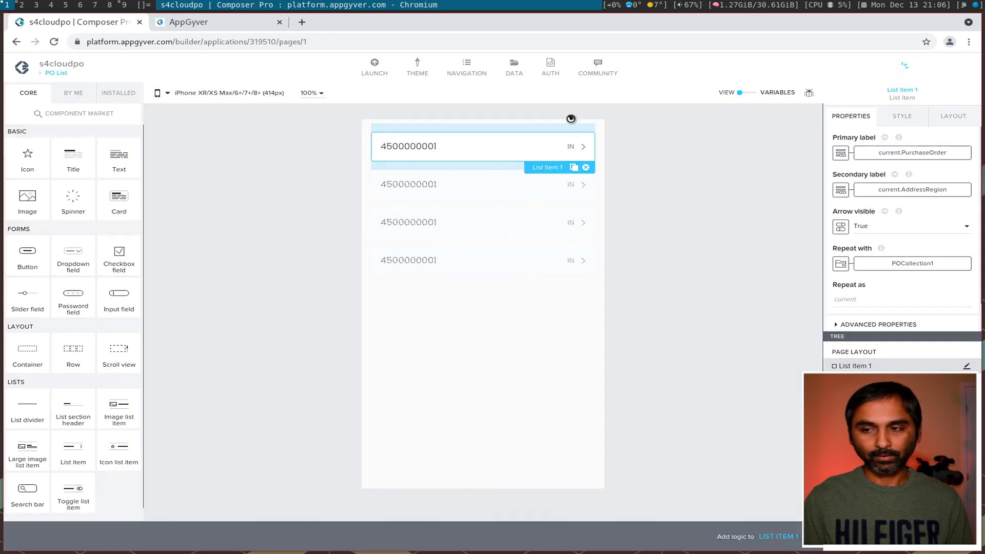
Check the region values beside the purchase orders on the PO List page in the app preview.
left_click(218, 24)
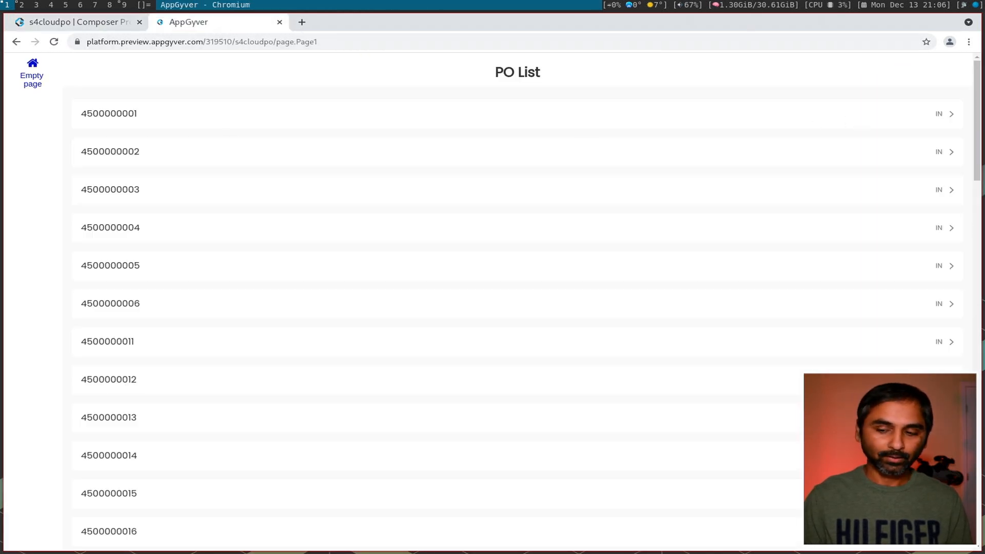
scroll(845, 343, "down", 3)
scroll(839, 343, "up", 3)
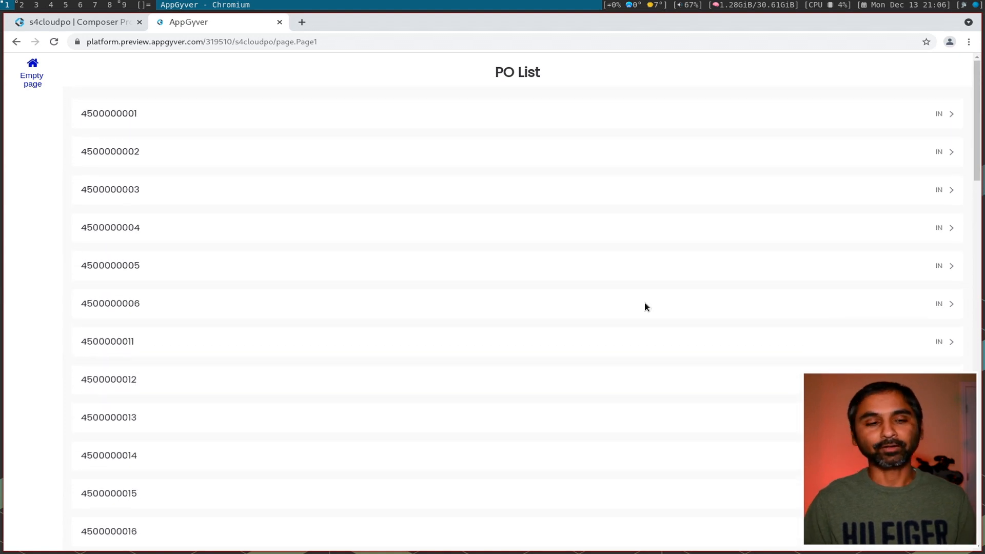
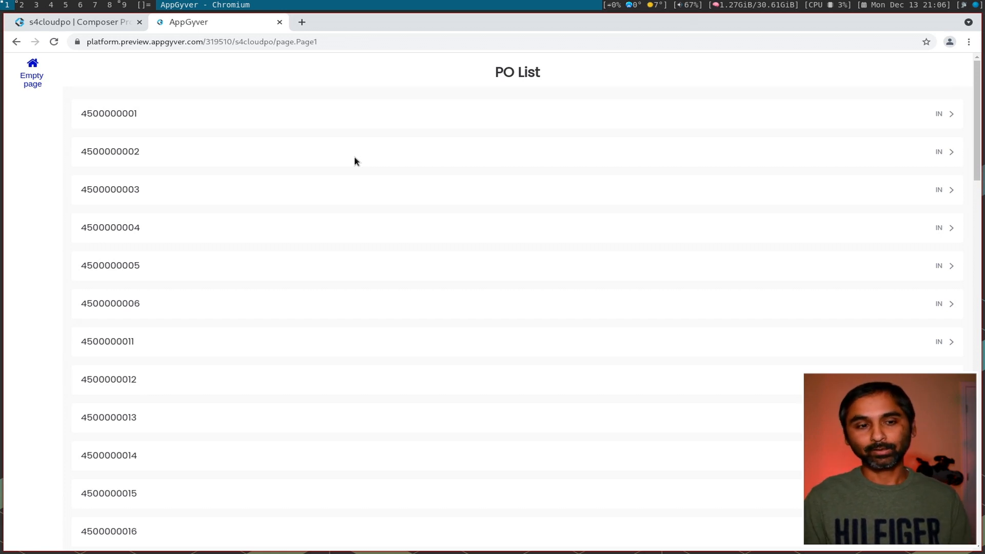
Return to the composer and add a new page named PO Details to the application.
left_click(60, 21)
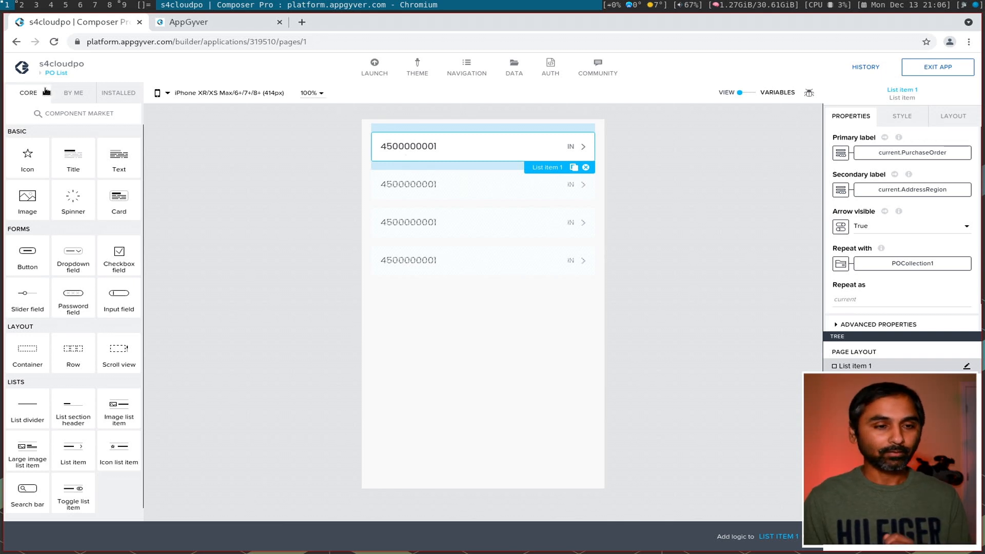
left_click(56, 72)
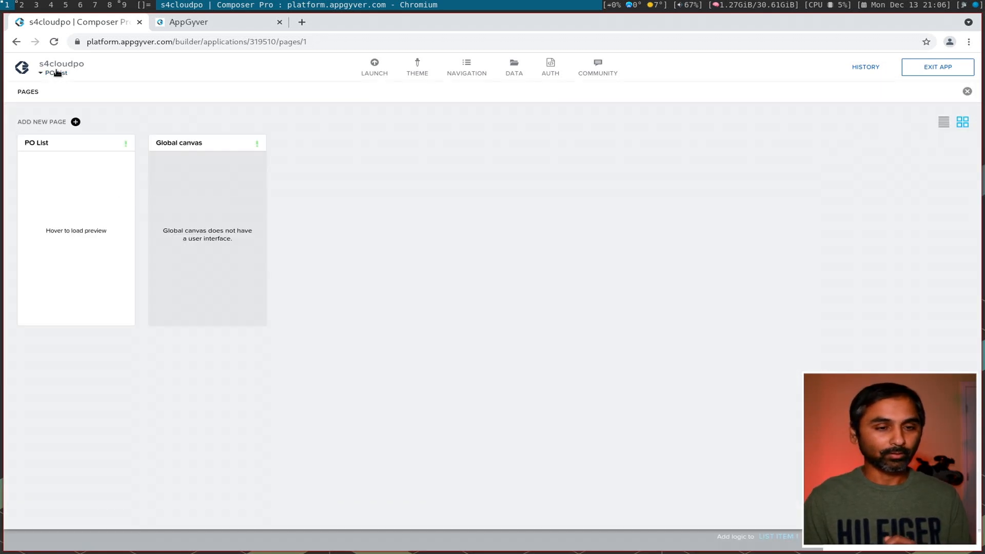
left_click(75, 122)
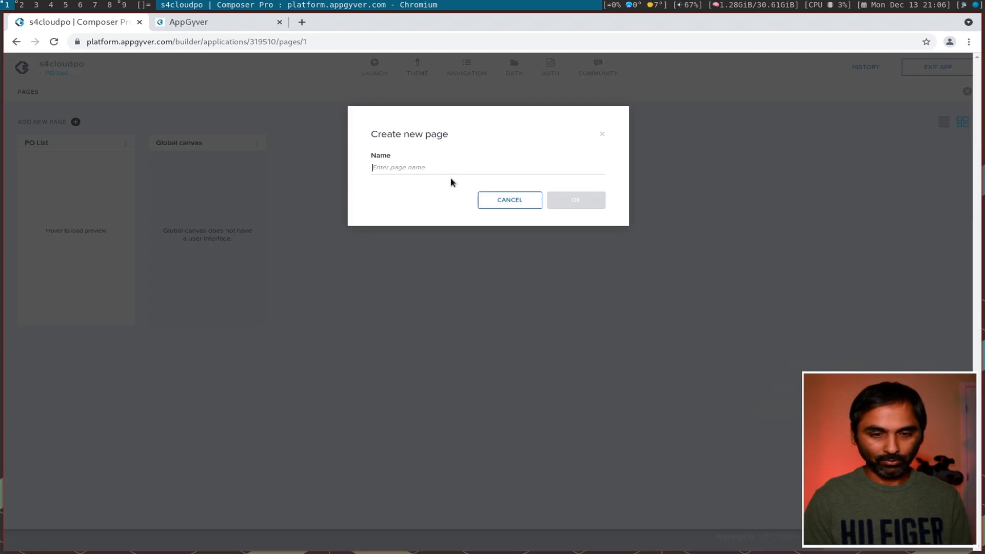
type("PO Details")
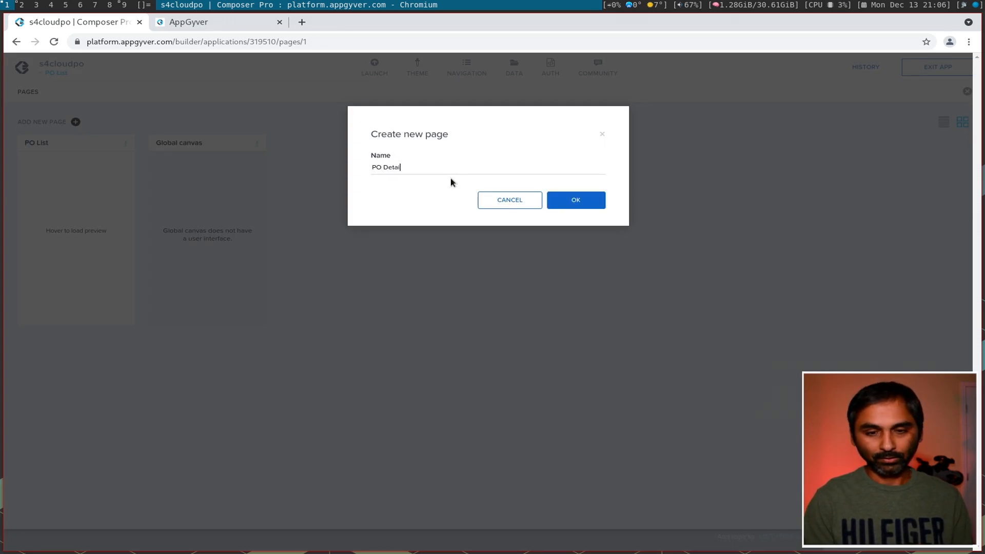
left_click(590, 204)
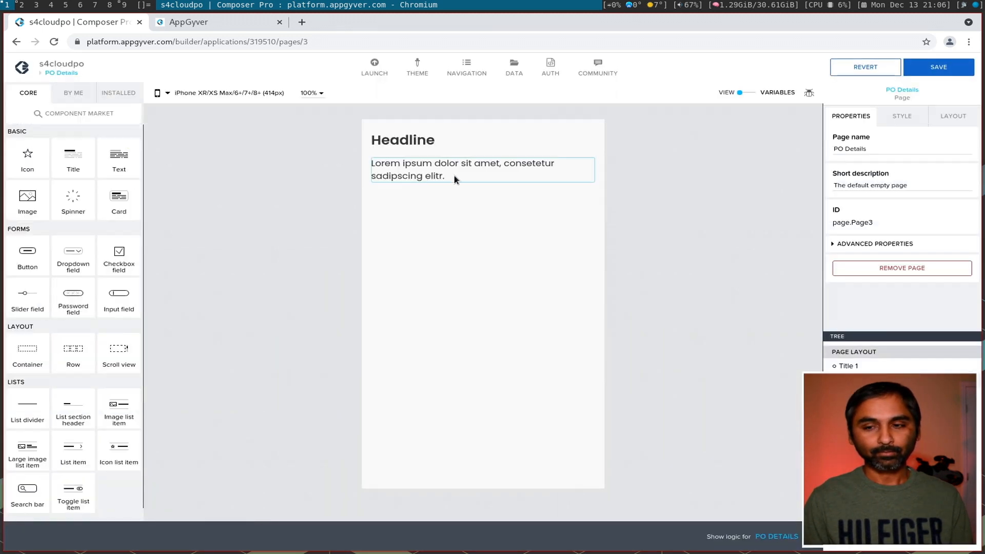
Remove the default text and headline from the PO Details page and save the application.
left_click(435, 167)
left_click(841, 240)
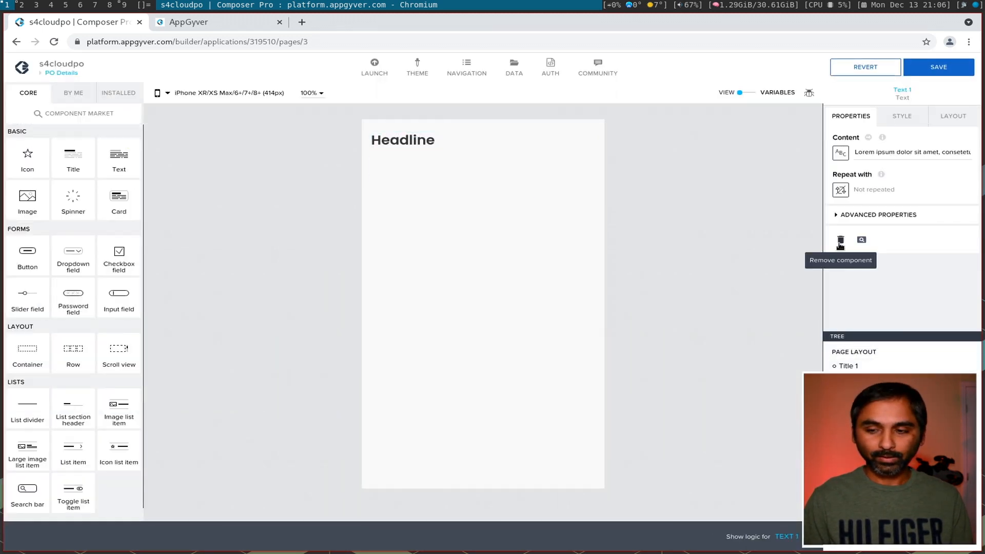
left_click(403, 143)
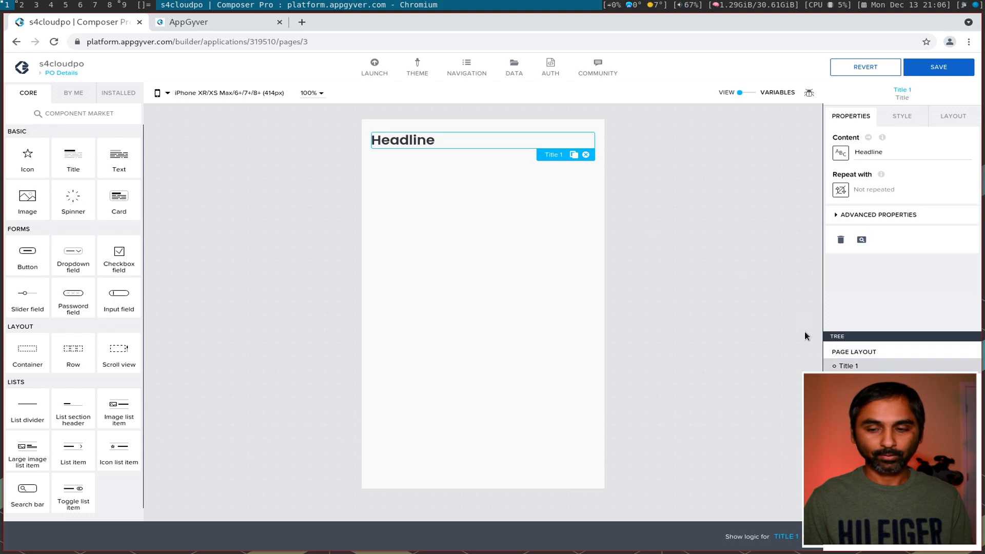
left_click(840, 240)
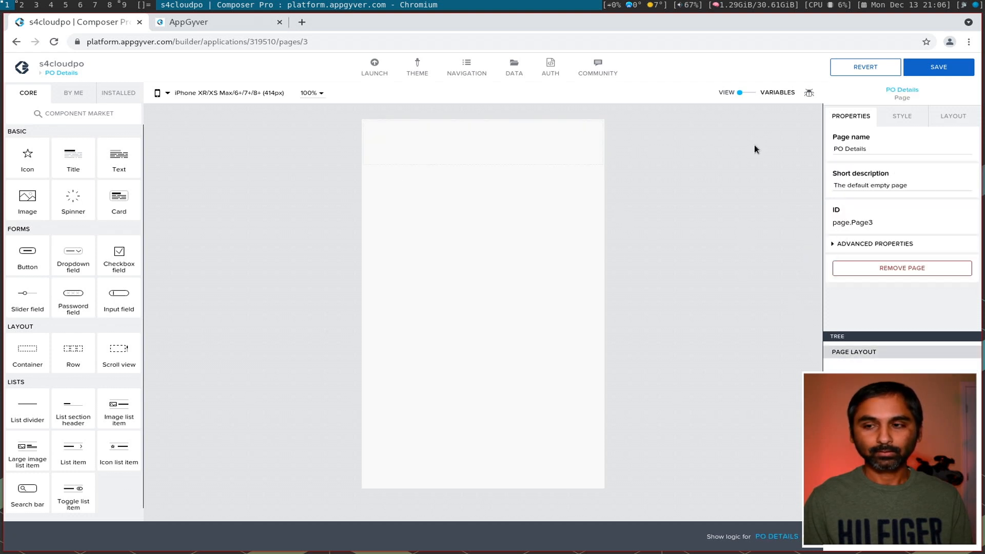
left_click(939, 67)
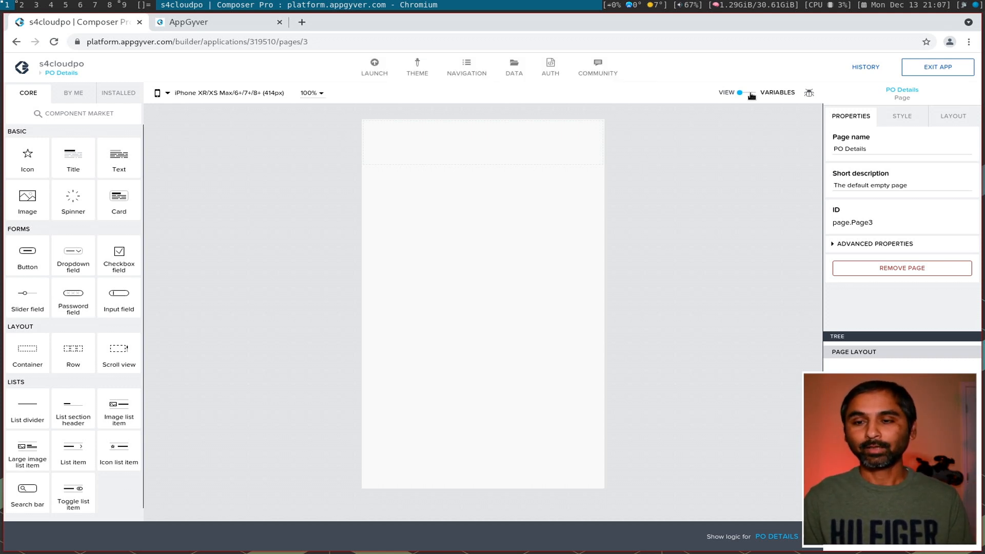
Add a POCollection data variable of type single data record and a POItems data variable to the PO Details page.
left_click(752, 96)
left_click(66, 182)
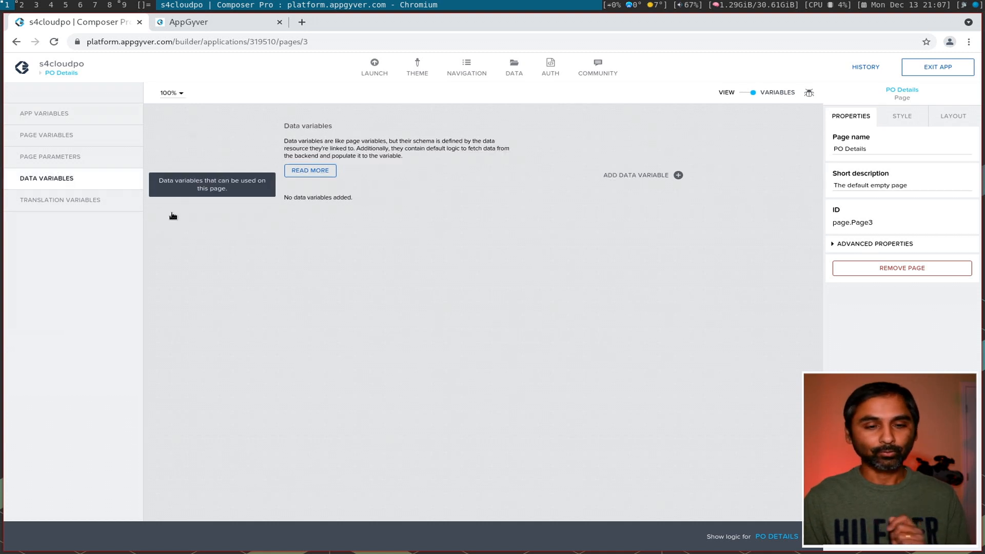
left_click(677, 175)
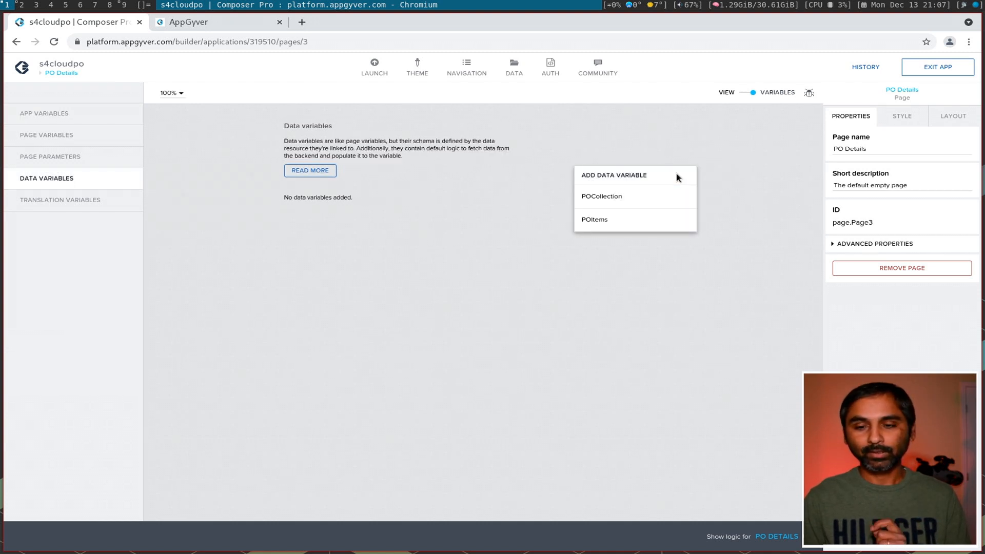
left_click(617, 198)
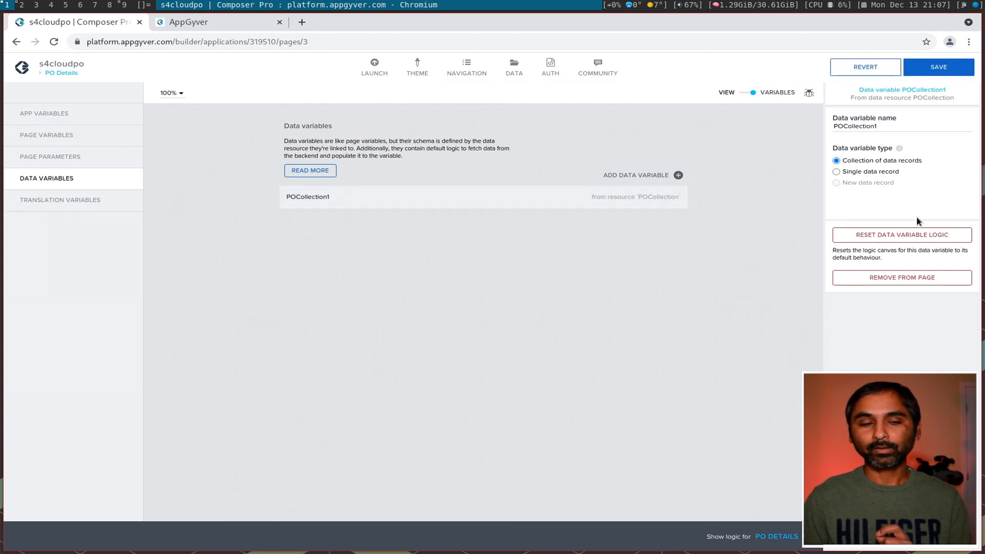
left_click(852, 177)
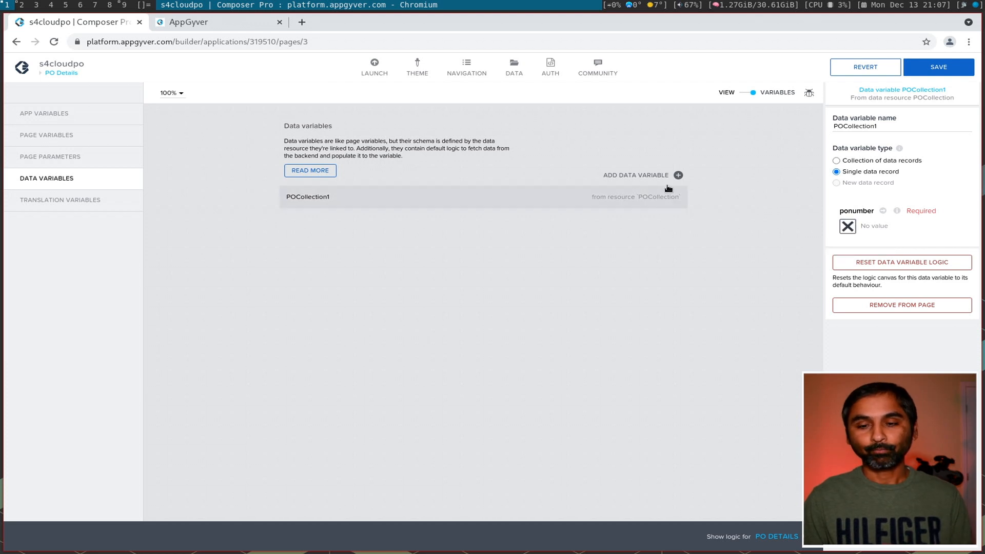
left_click(678, 175)
left_click(608, 220)
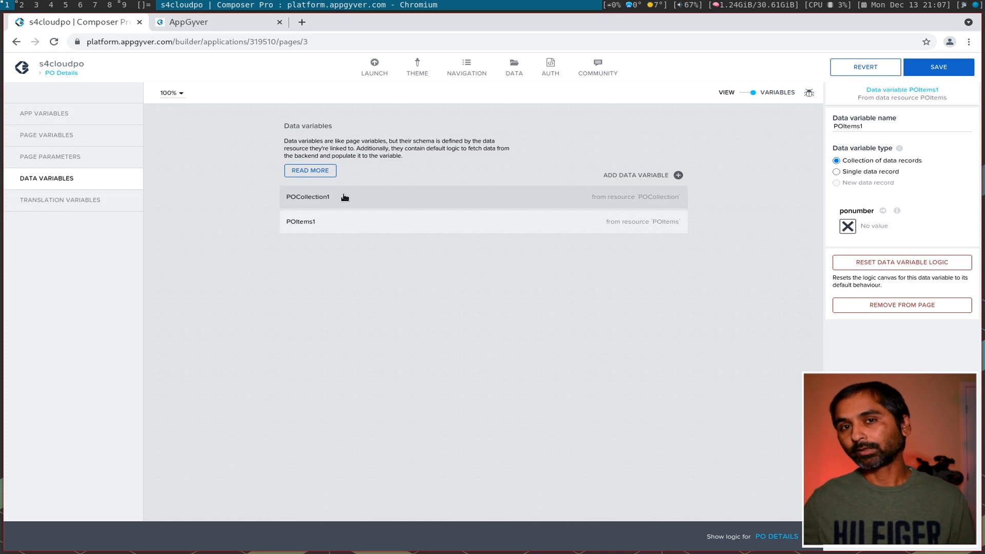
Add a page parameter named ponumber to the PO Details page and save the application.
left_click(60, 157)
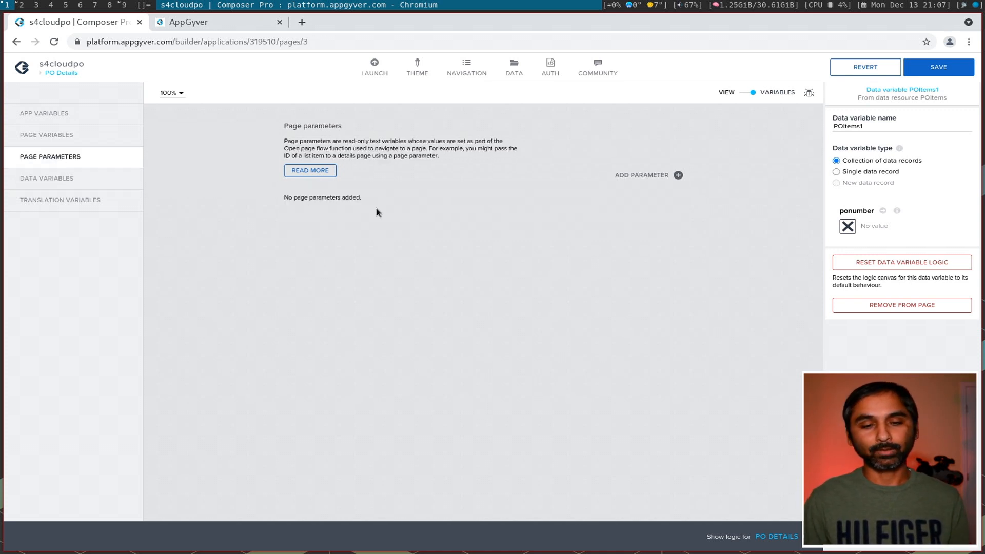
left_click(676, 176)
left_click(432, 209)
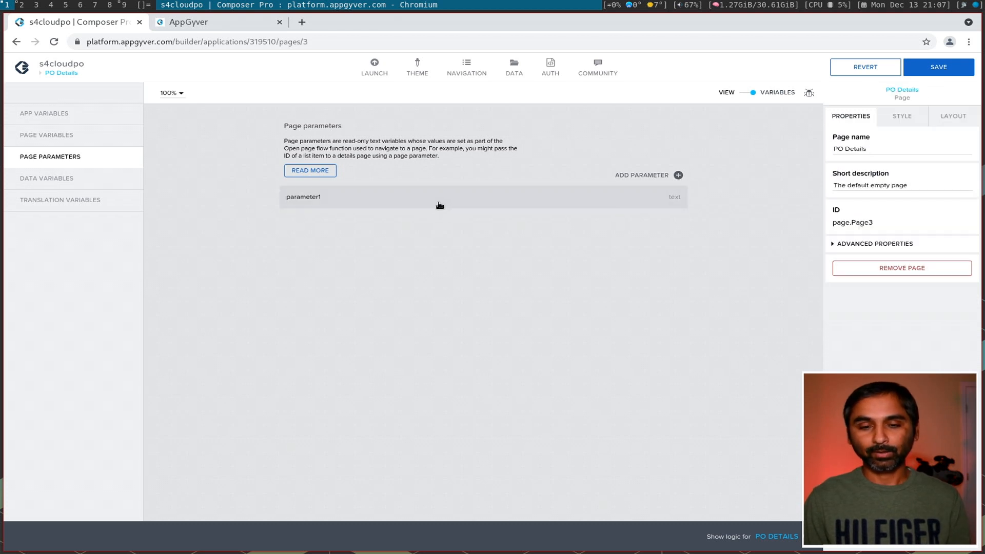
left_click(440, 202)
double_click(866, 133)
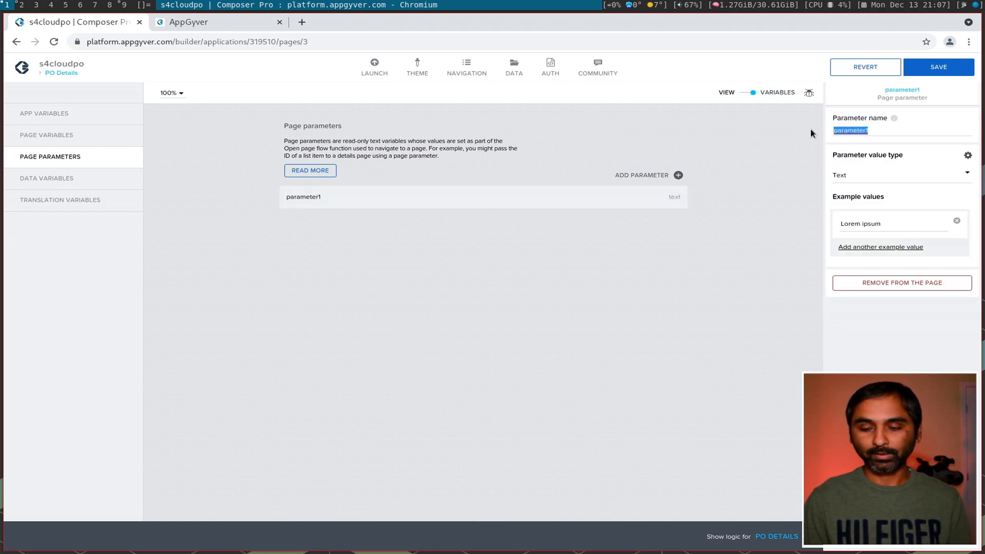
type("ponumber")
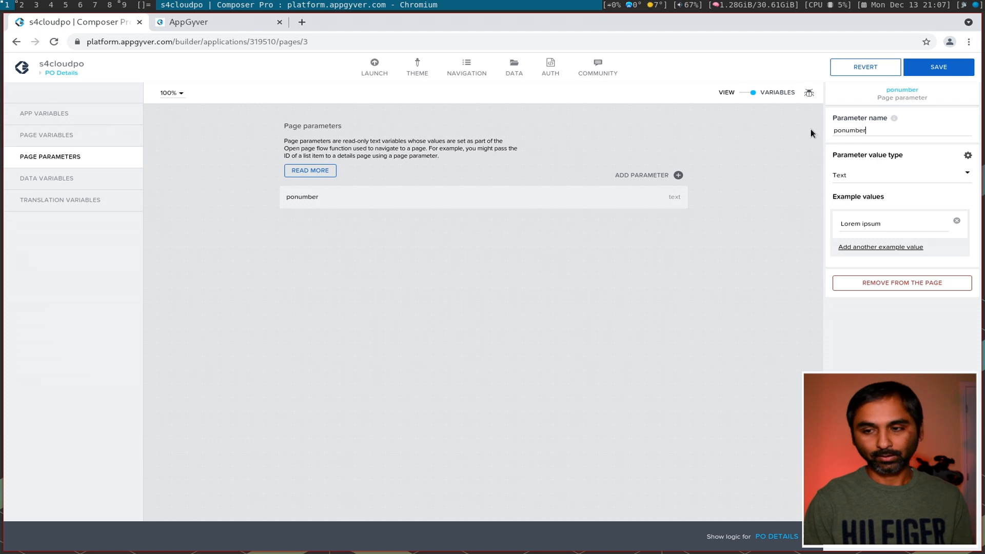
left_click(929, 64)
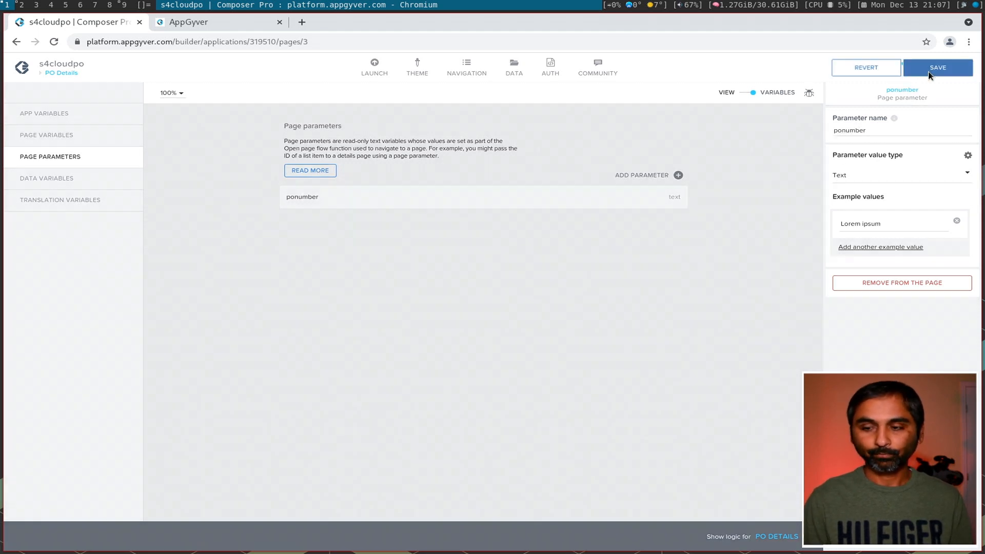
Bind the ponumber input of the POCollection1 data variable to the ponumber page parameter.
left_click(61, 180)
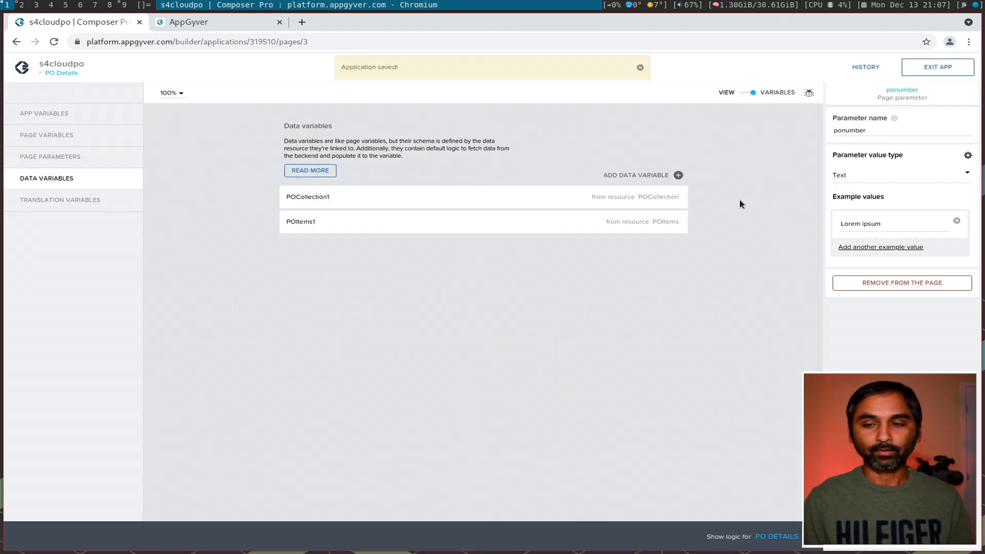
left_click(416, 206)
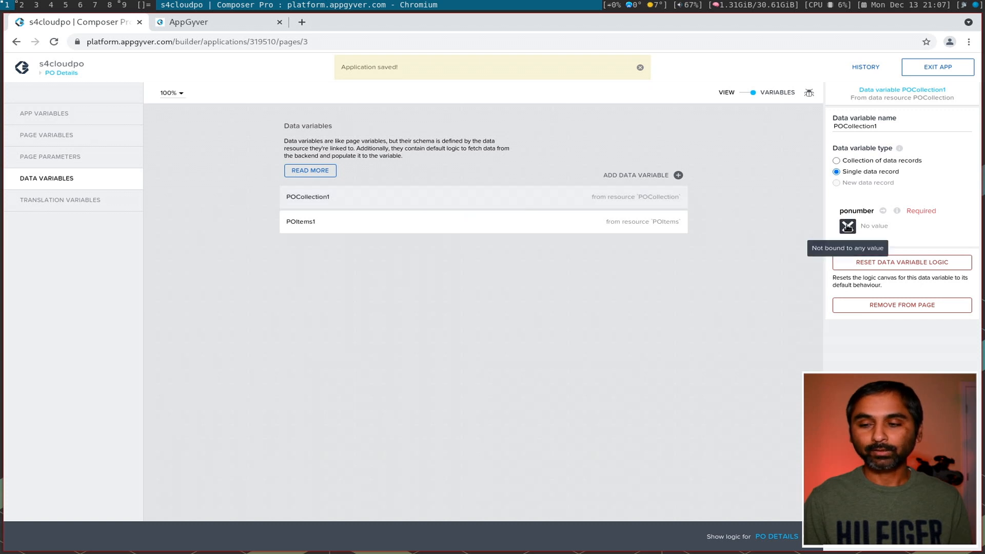
left_click(847, 226)
left_click(468, 250)
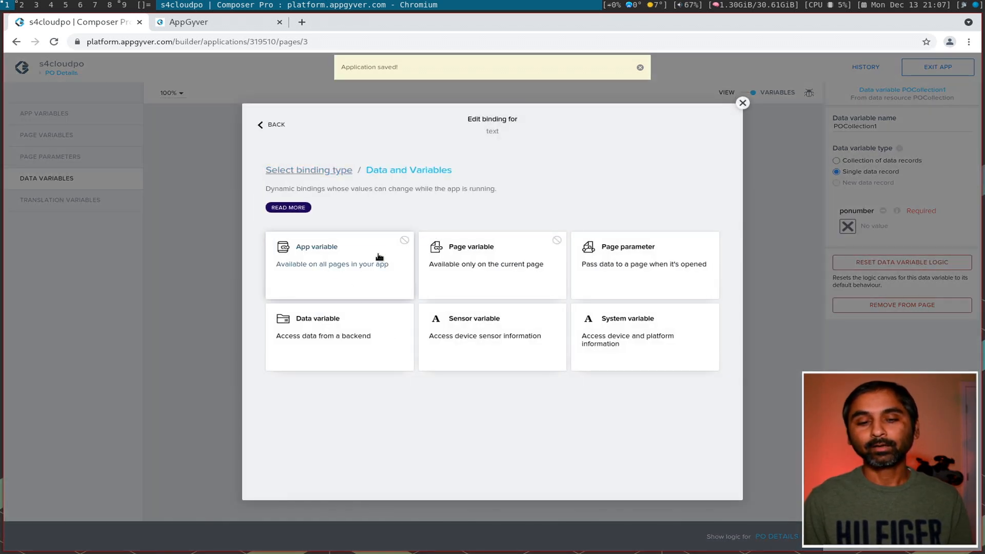
left_click(618, 264)
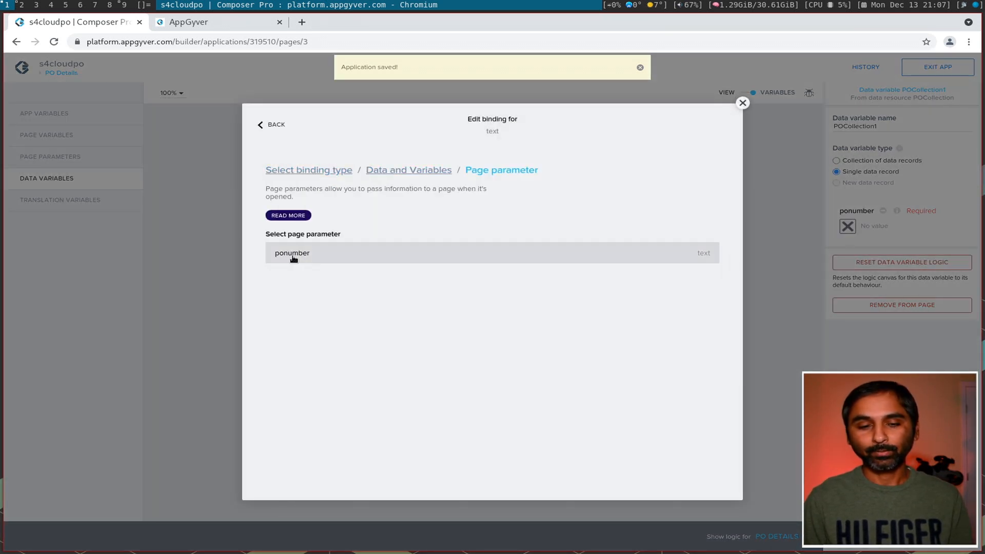
left_click(294, 259)
left_click(699, 294)
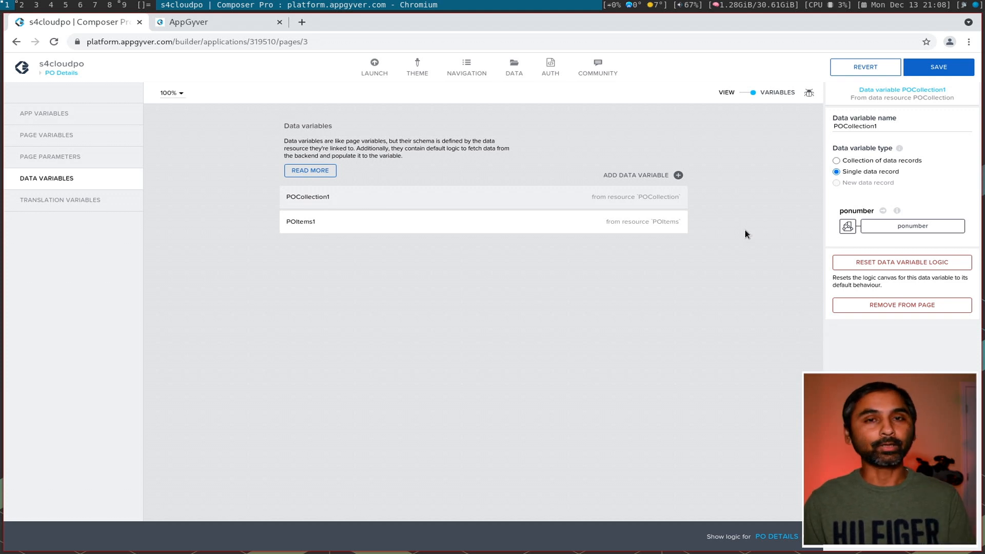
Bind the ponumber input of the POItems1 data variable to the ponumber page parameter and save the application.
left_click(524, 219)
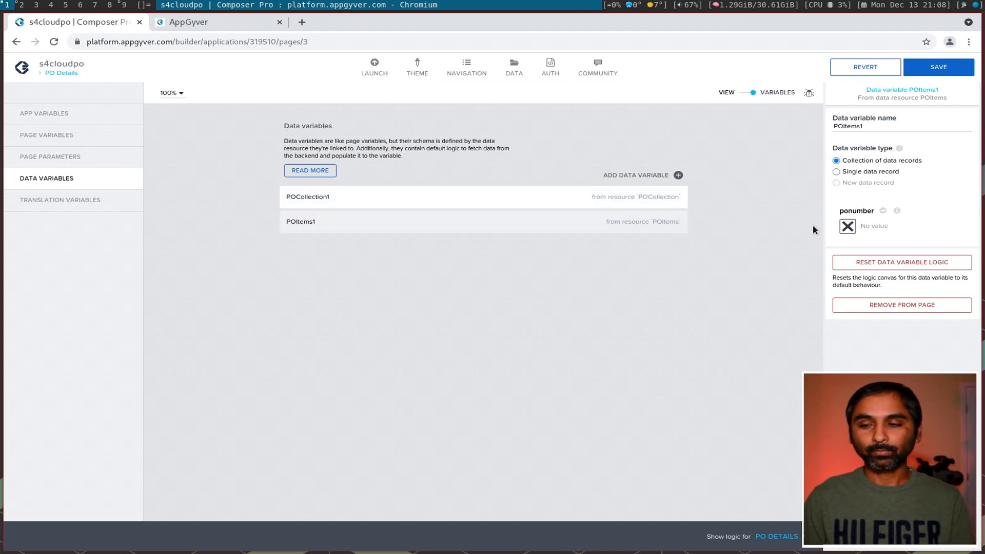
left_click(847, 226)
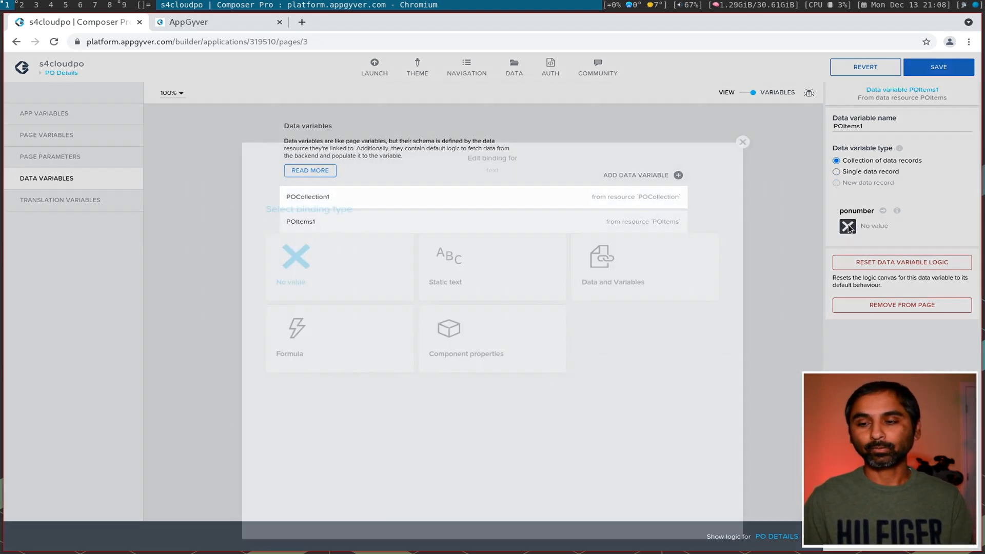
left_click(611, 233)
left_click(642, 260)
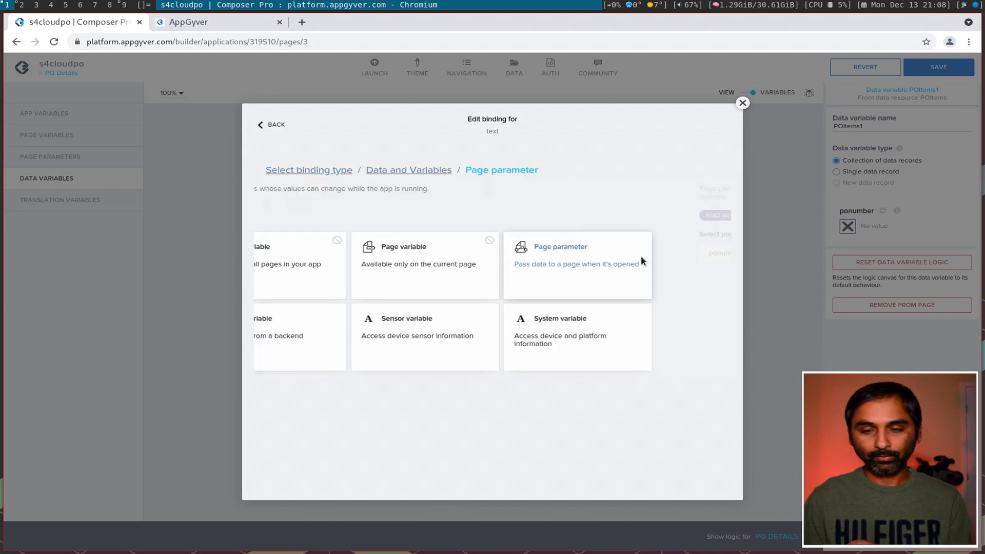
left_click(690, 291)
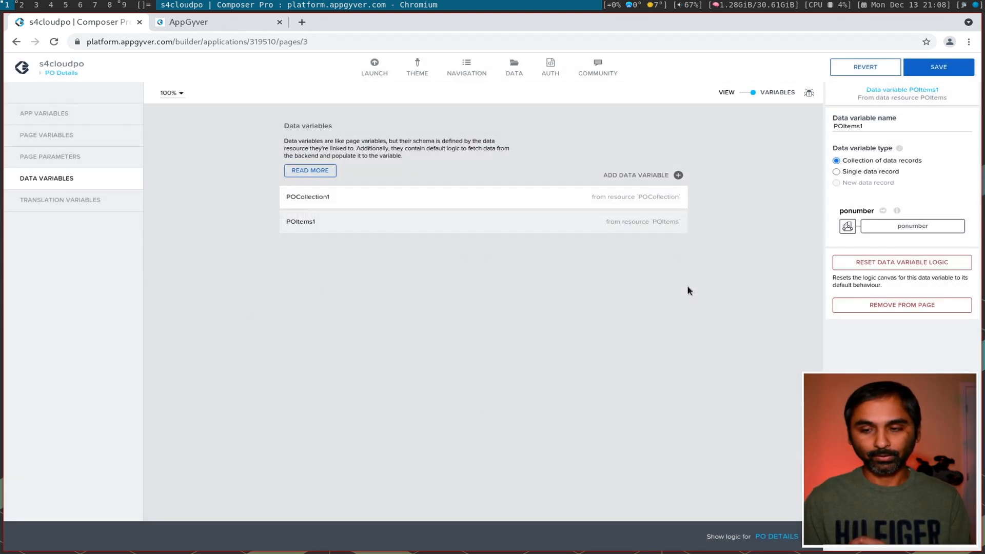
left_click(941, 68)
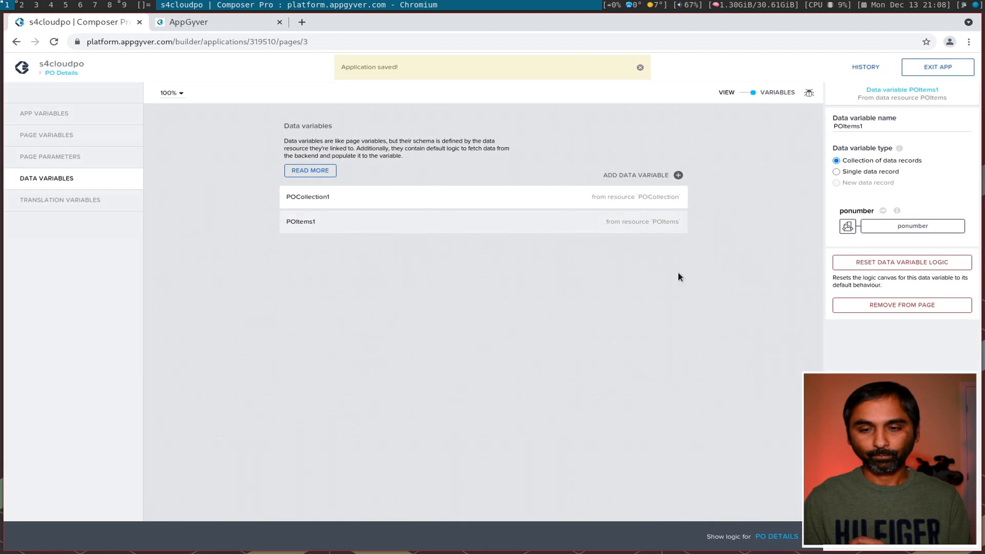
Remove the Delay node from the POItems1 data variable's logic flow and save the application.
left_click(775, 538)
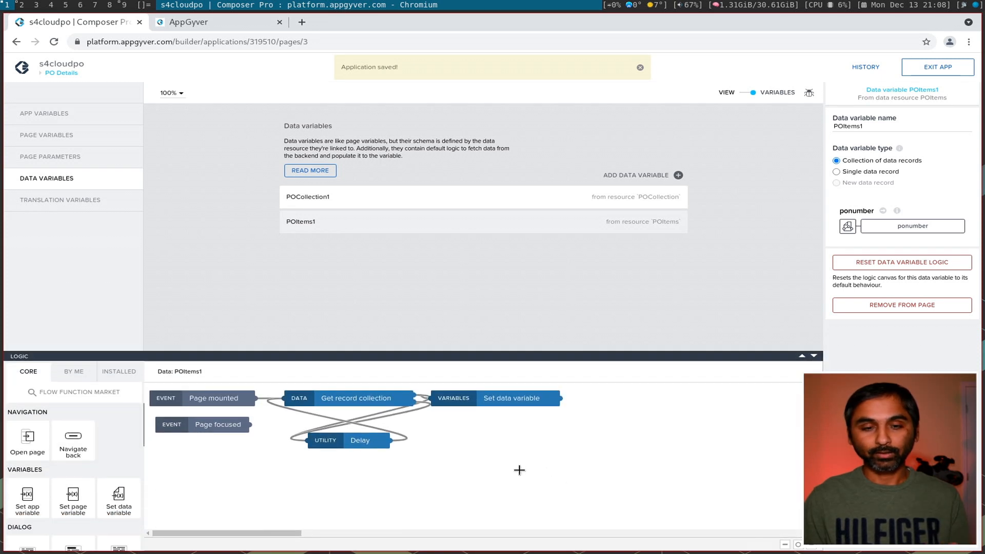
left_click(389, 437)
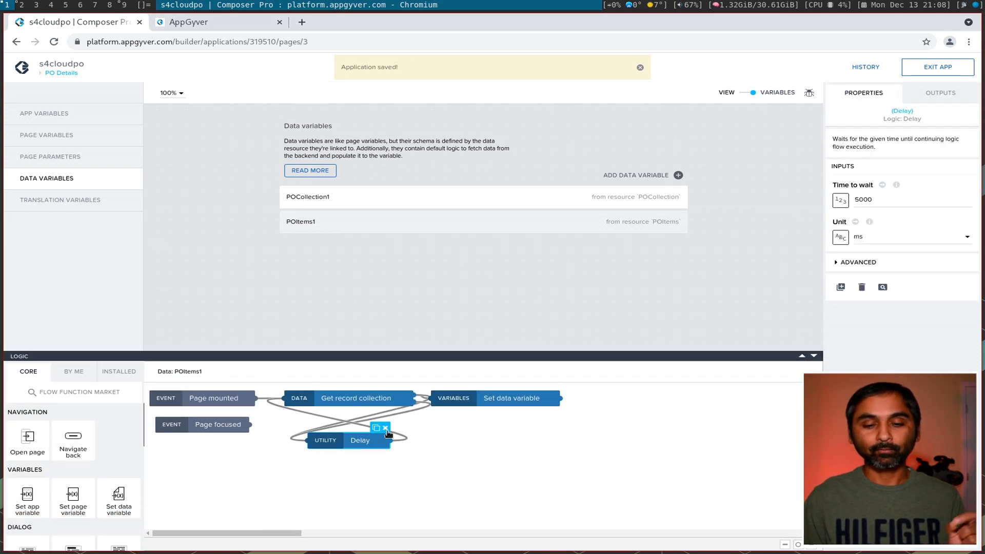
key("Delete")
left_click(931, 72)
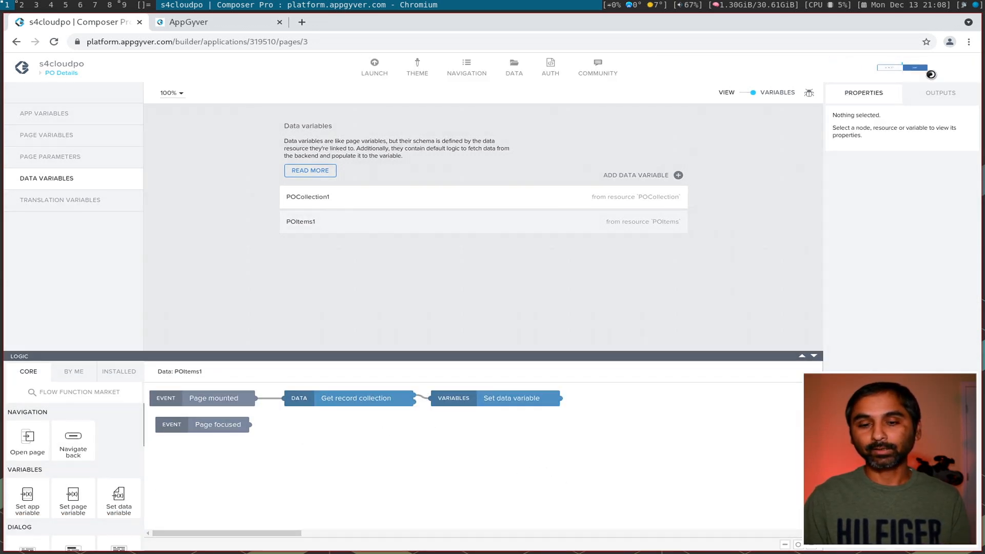
Remove the Delay node from the POCollection1 data variable's logic flow, save the application and close the logic canvas.
left_click(402, 203)
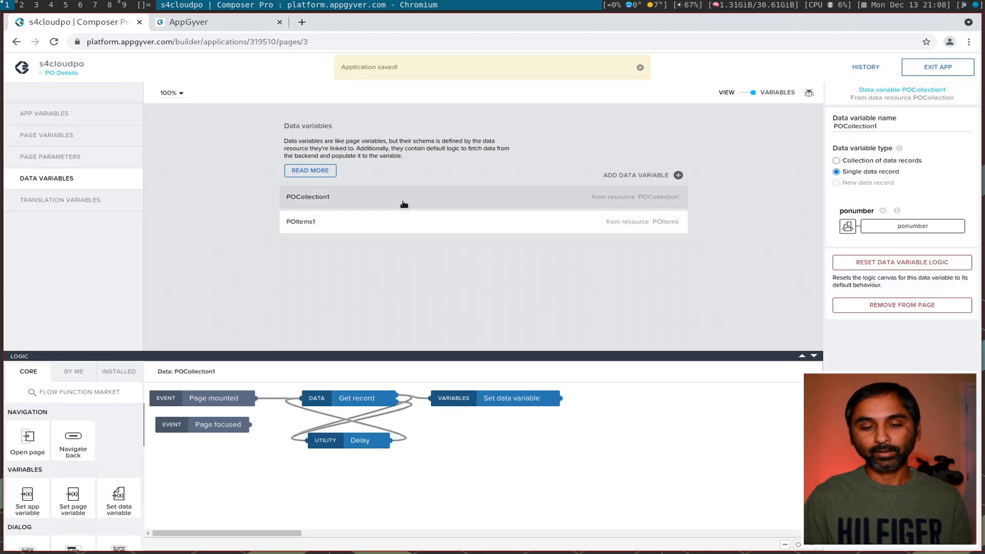
left_click(367, 439)
left_click(386, 428)
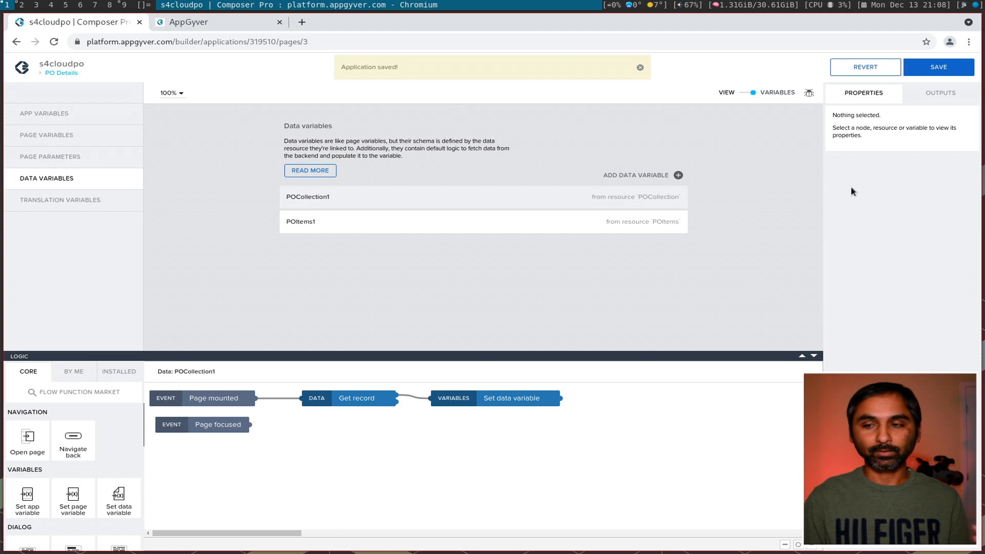
left_click(963, 65)
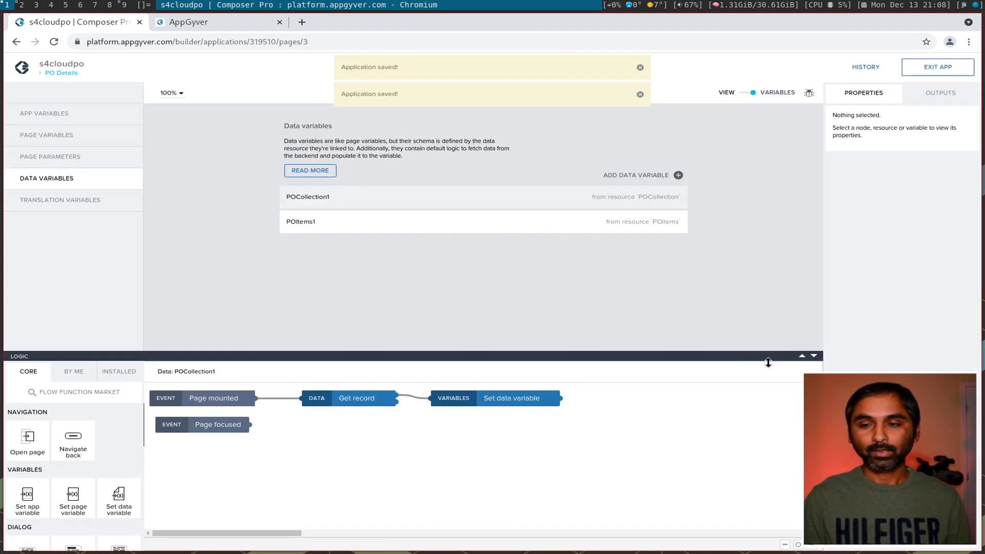
left_click(814, 356)
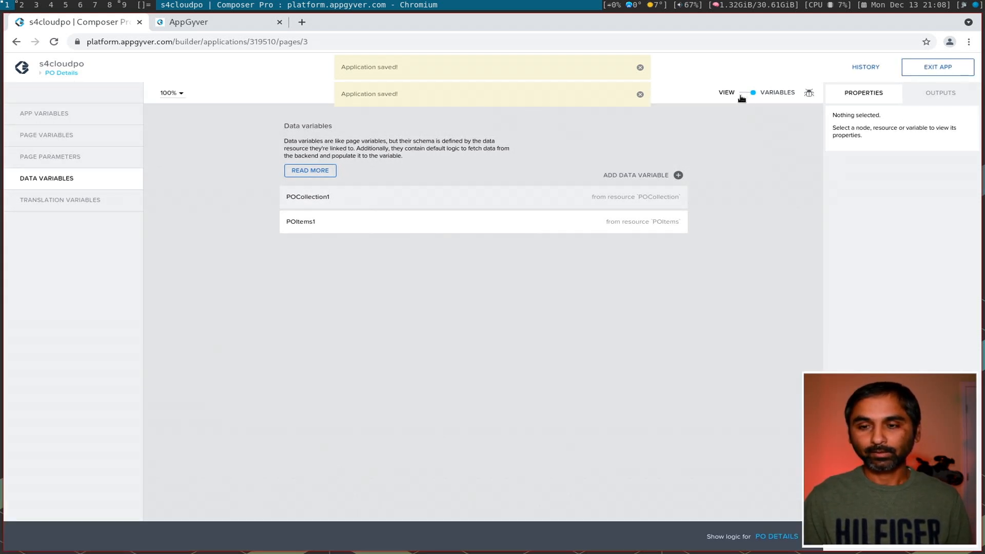
Return to the page view and place two text components on the empty PO Details page.
left_click(742, 95)
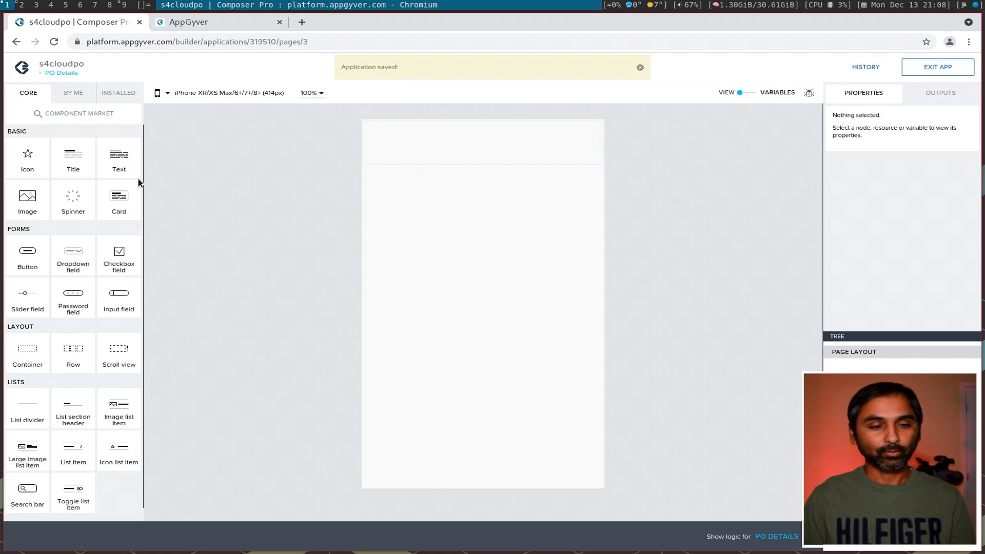
left_click_drag(116, 159, 407, 160)
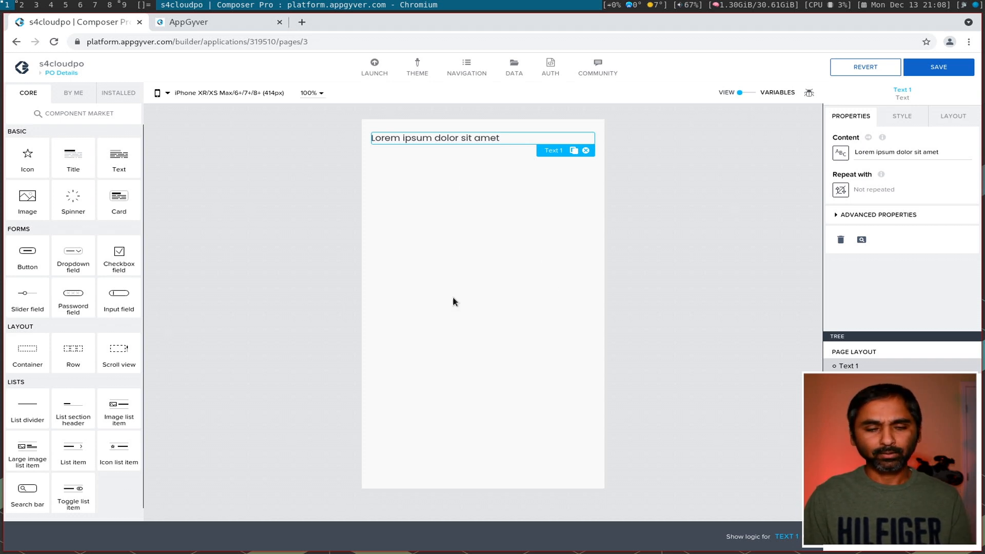
left_click_drag(117, 167, 410, 143)
Bind the first text component's content to the PurchaseOrder field of the POCollection1 data variable.
left_click(444, 149)
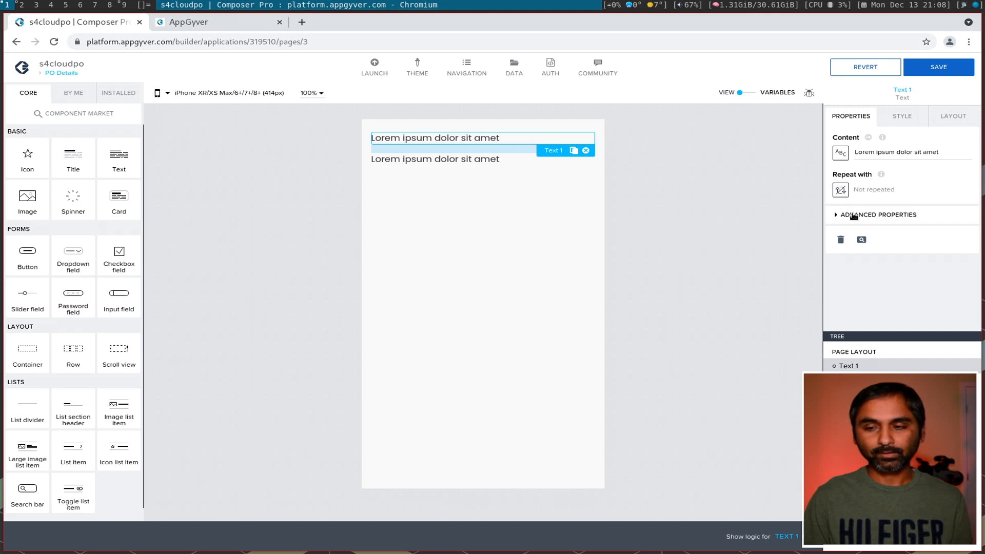
left_click(841, 153)
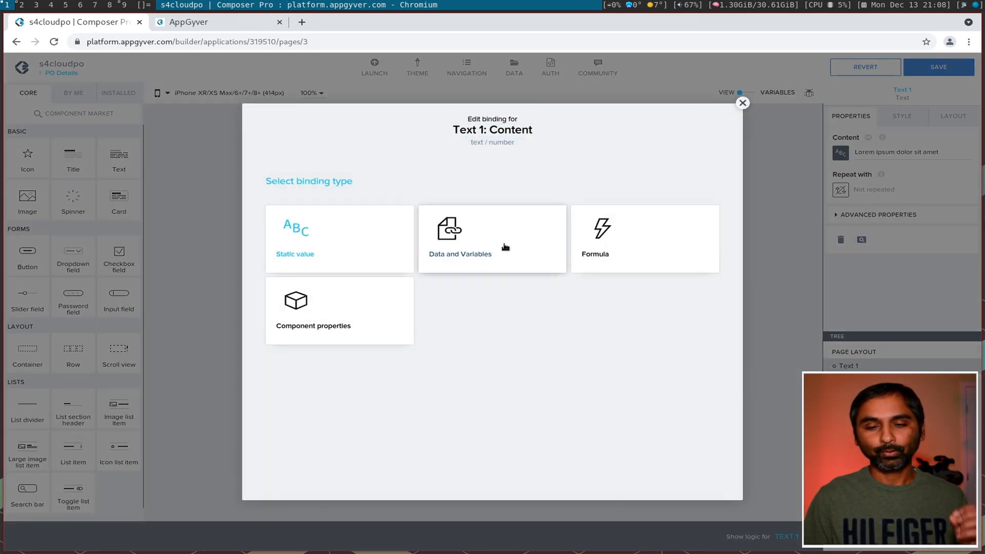
left_click(505, 248)
left_click(356, 340)
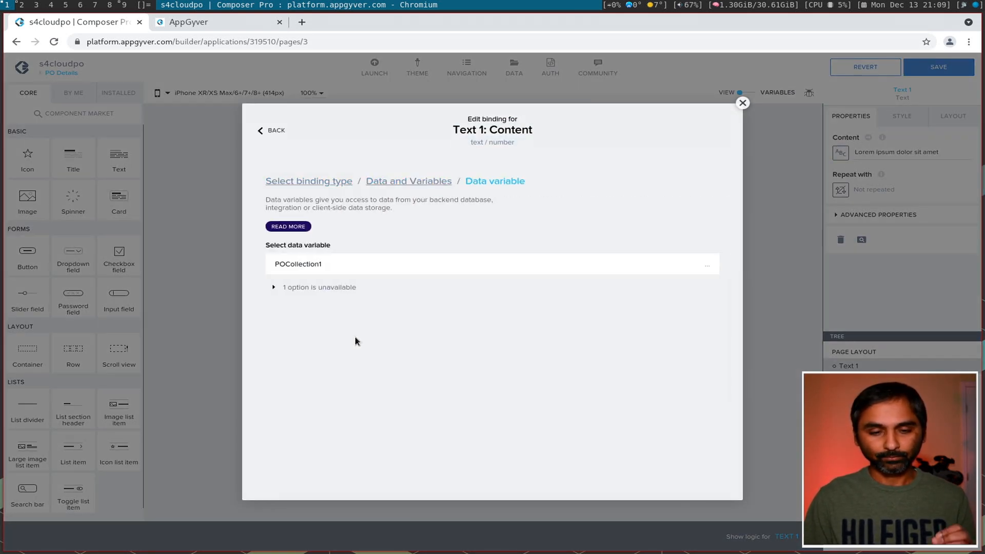
left_click(317, 264)
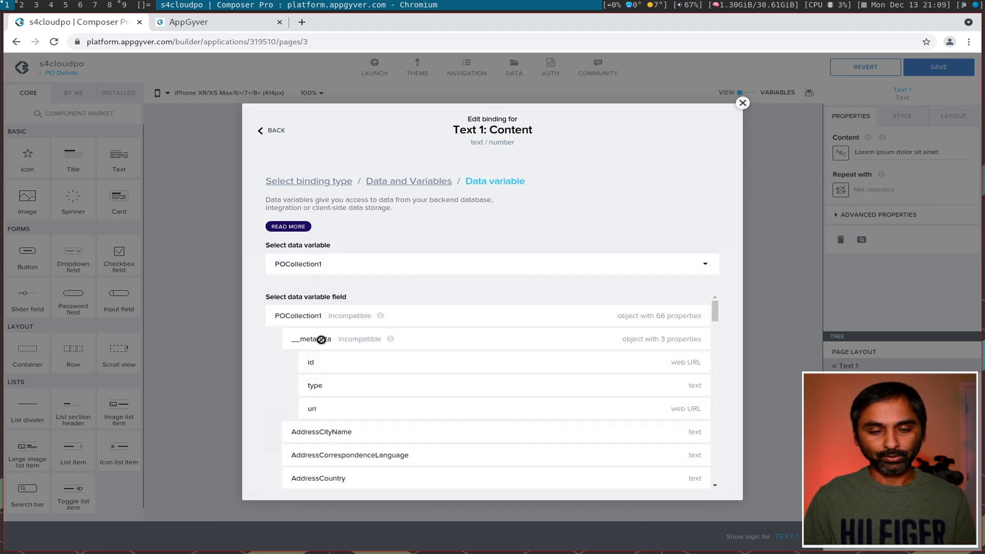
scroll(440, 407, "down", 3)
scroll(442, 405, "down", 8)
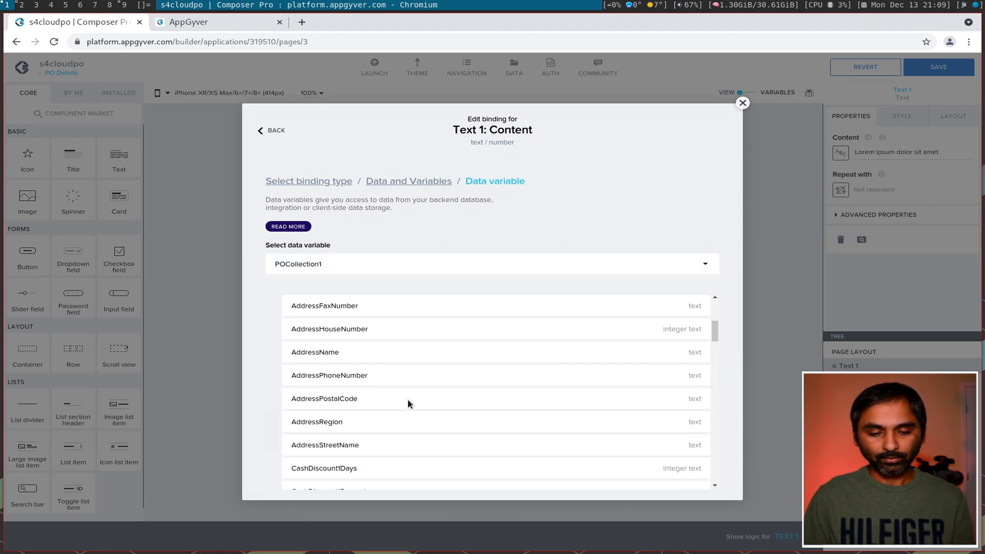
scroll(409, 402, "down", 8)
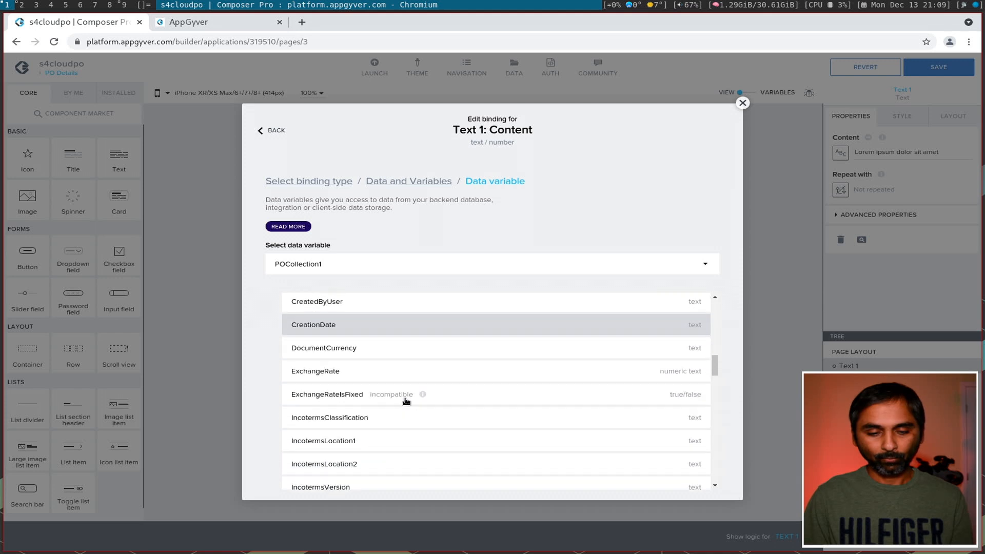
scroll(405, 401, "down", 5)
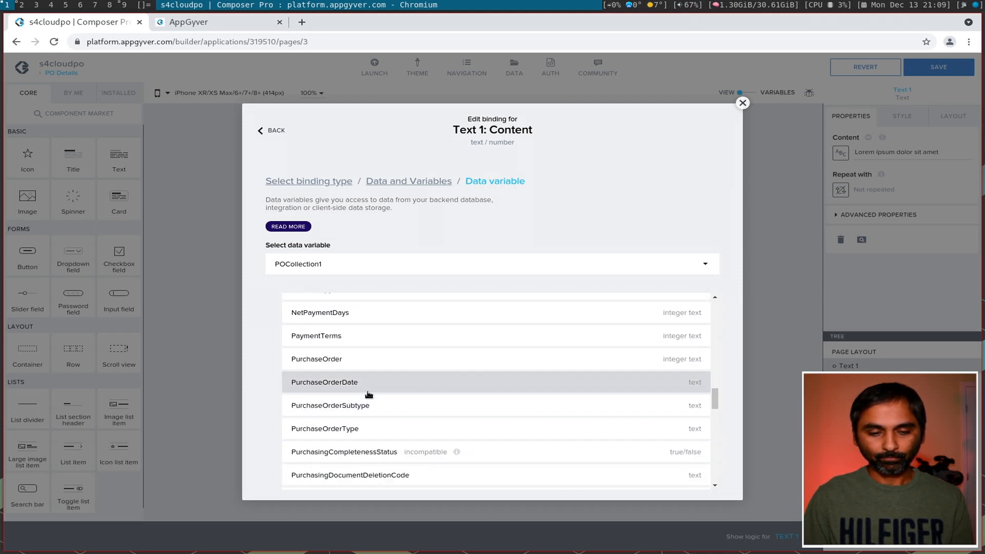
left_click(388, 355)
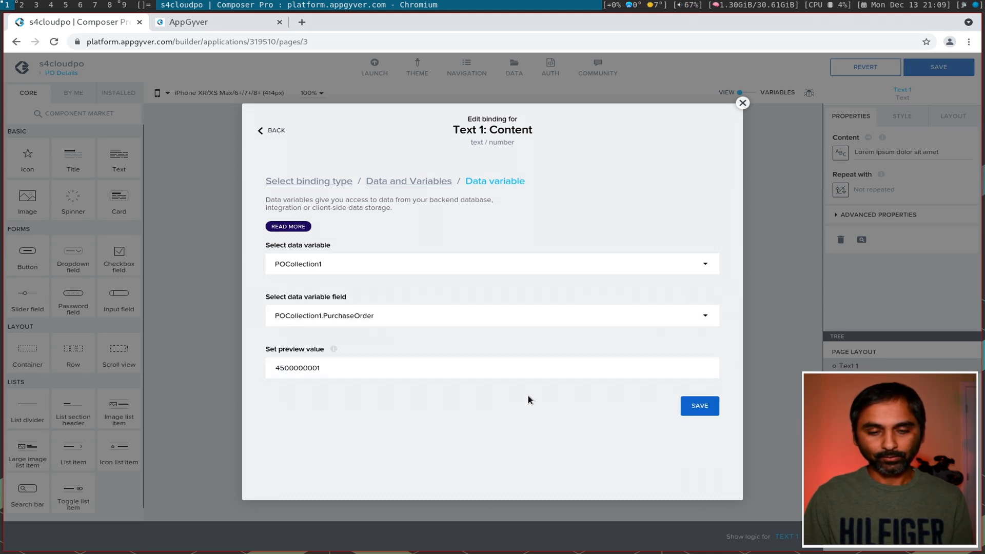
left_click(699, 412)
Select the PurchaseOrderDate field of the POCollection1 data variable as the second text component's content binding.
left_click(446, 163)
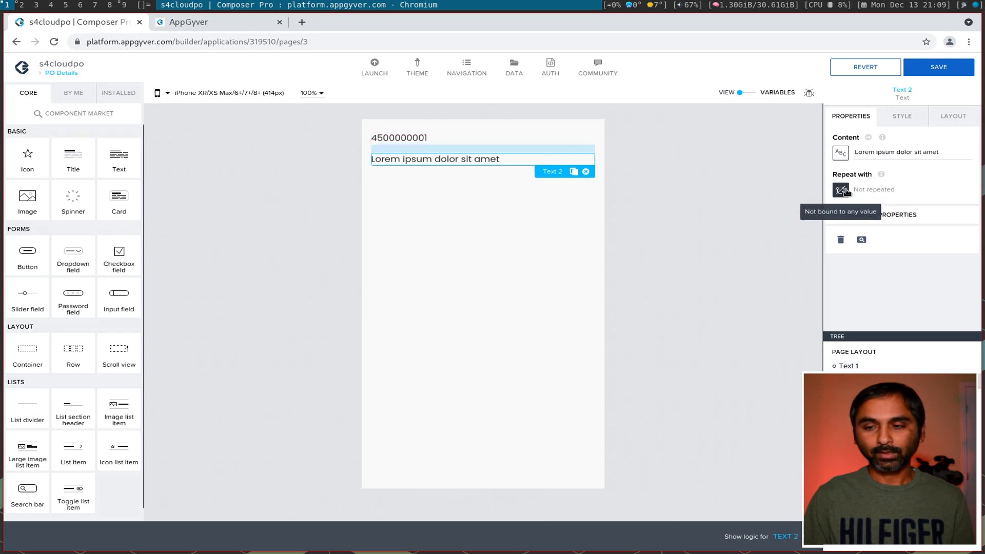
left_click(841, 152)
left_click(478, 243)
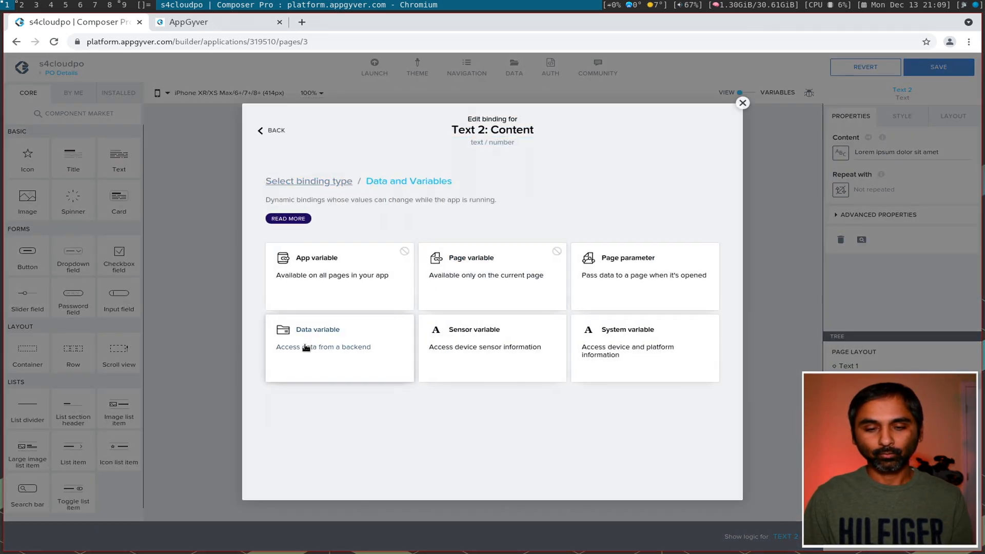
left_click(308, 346)
scroll(375, 364, "down", 2)
scroll(398, 395, "down", 6)
scroll(404, 406, "up", 3)
scroll(404, 406, "down", 10)
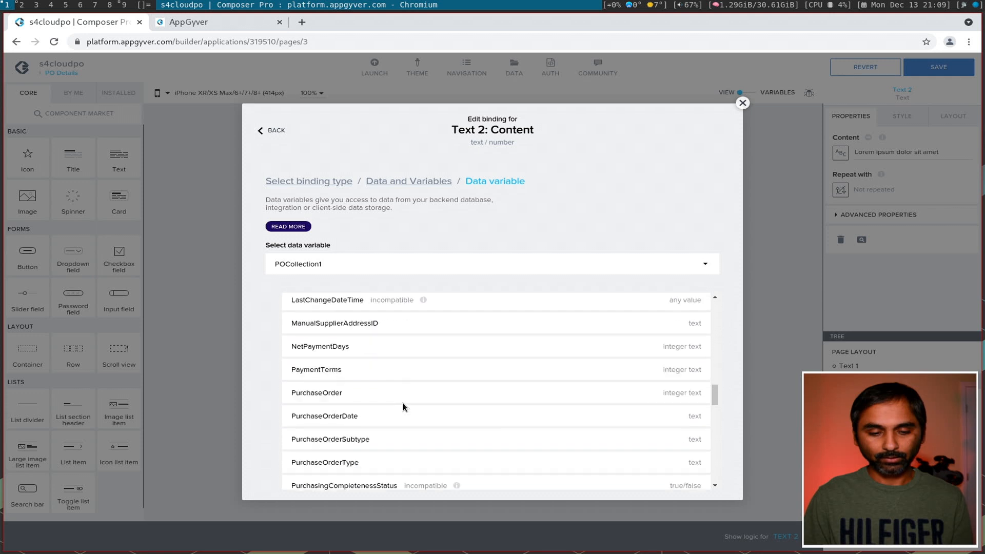
scroll(403, 407, "down", 1)
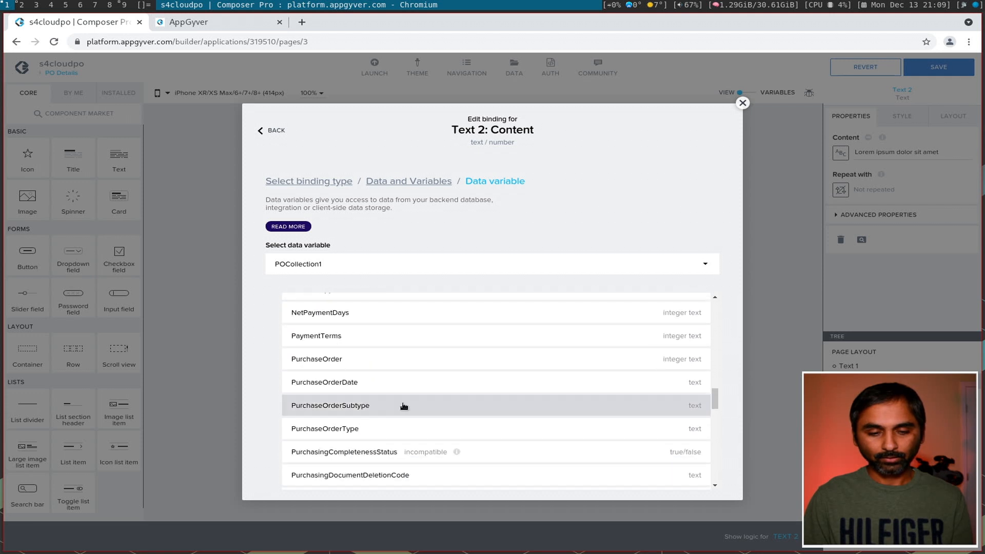
left_click(342, 386)
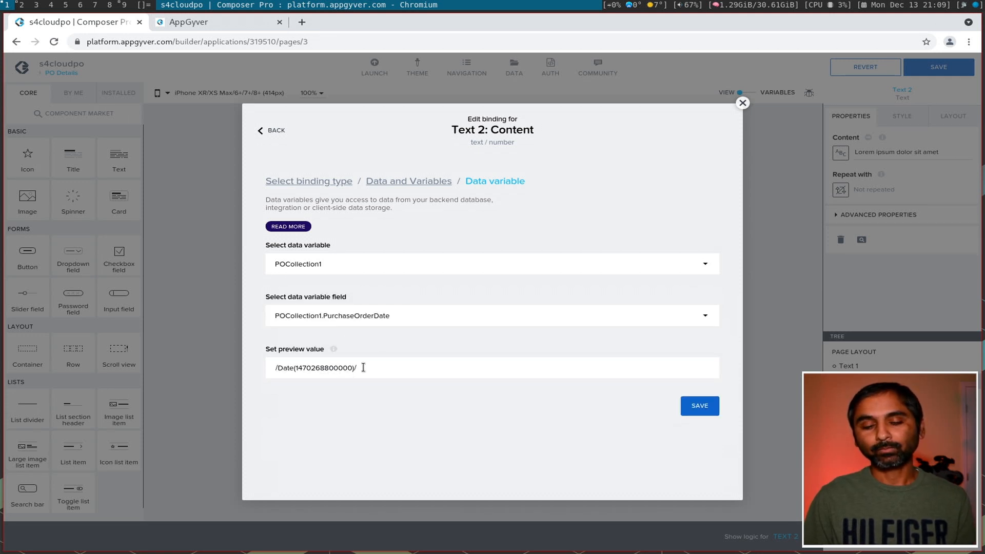
triple_click(302, 369)
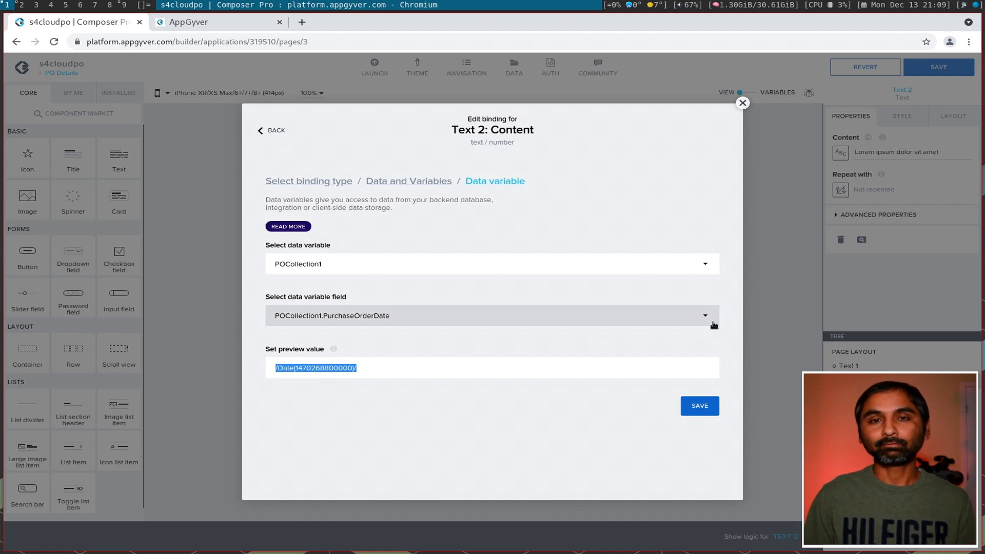
Change the second text's content binding to POCollection1's CompanyCode field, confirm the binding and save the application.
left_click(711, 320)
scroll(462, 401, "down", 5)
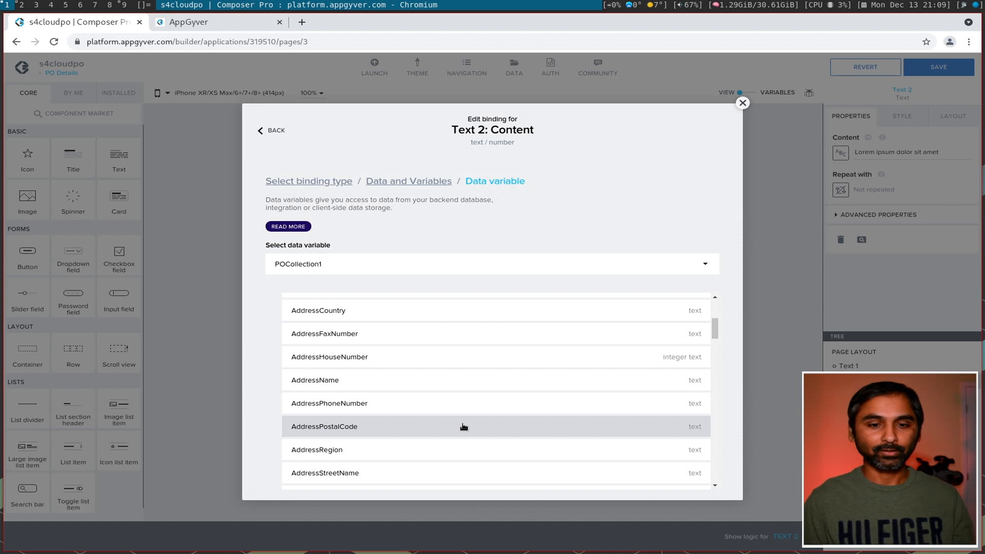
scroll(466, 424, "down", 1)
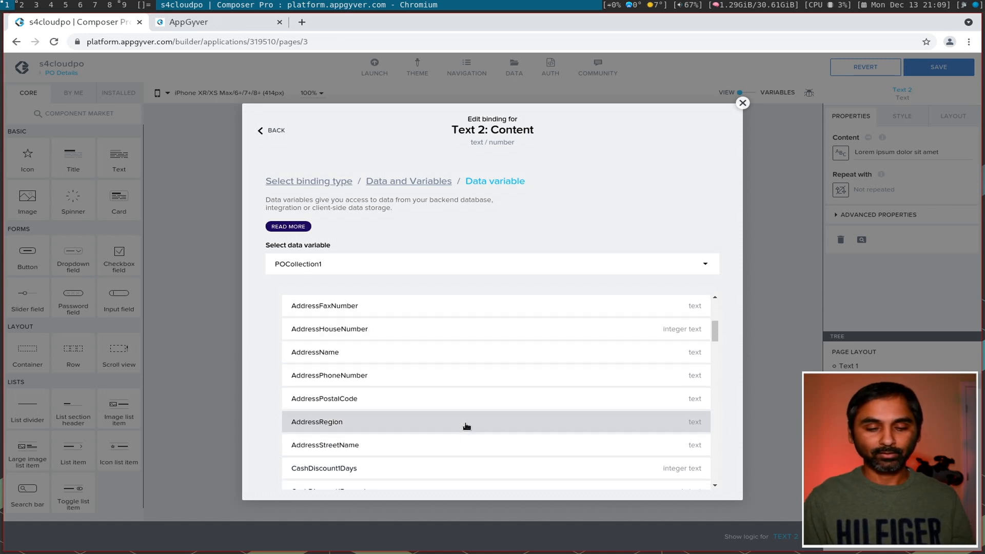
scroll(467, 427, "down", 2)
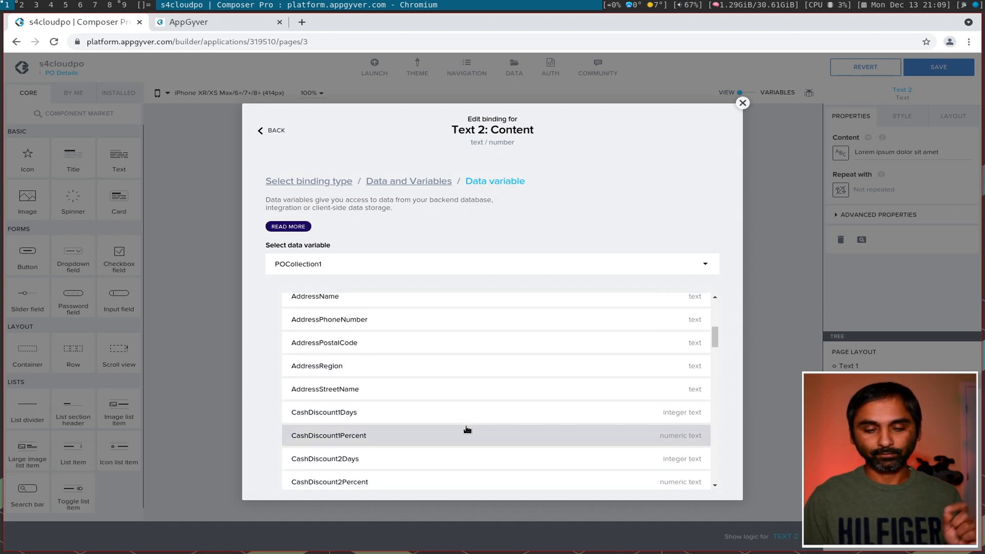
scroll(467, 429, "down", 4)
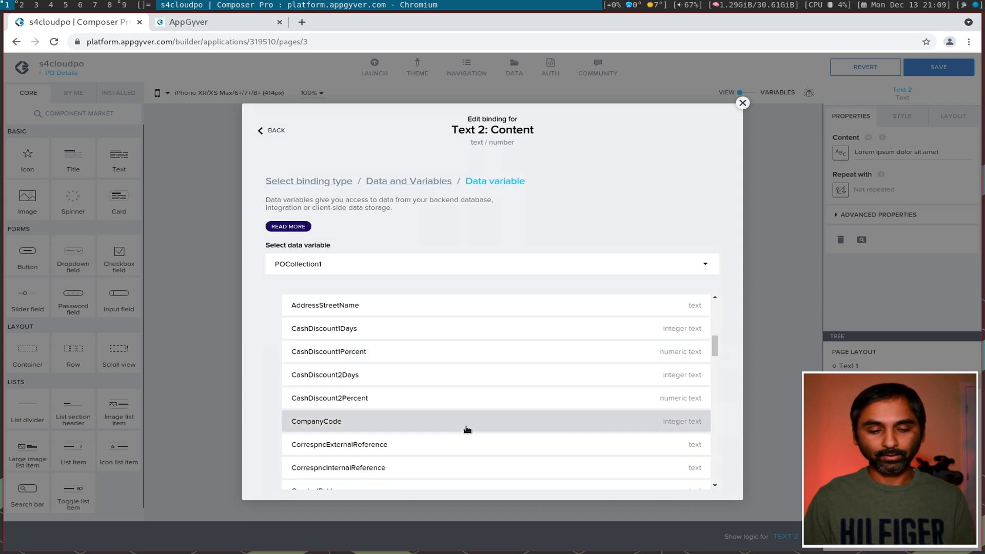
left_click(328, 422)
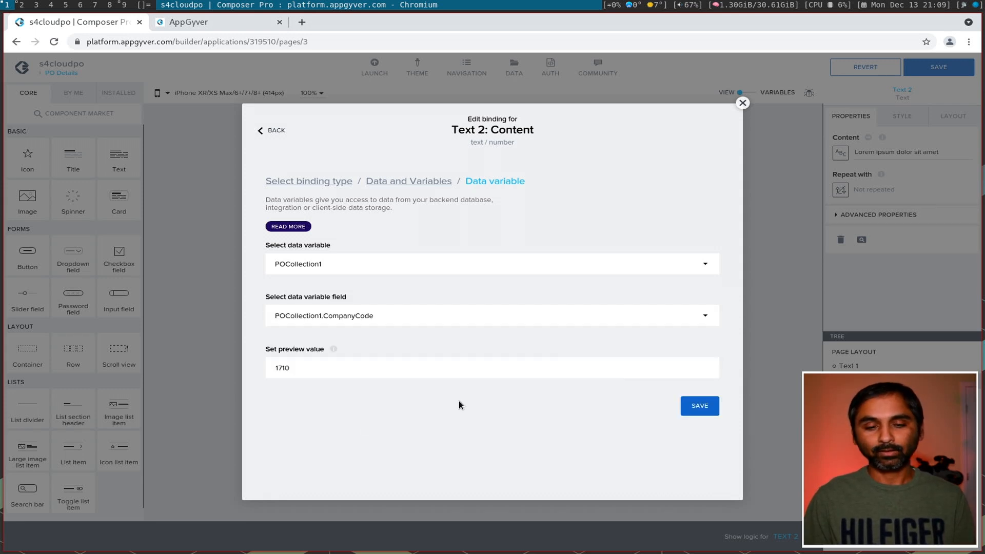
left_click(690, 406)
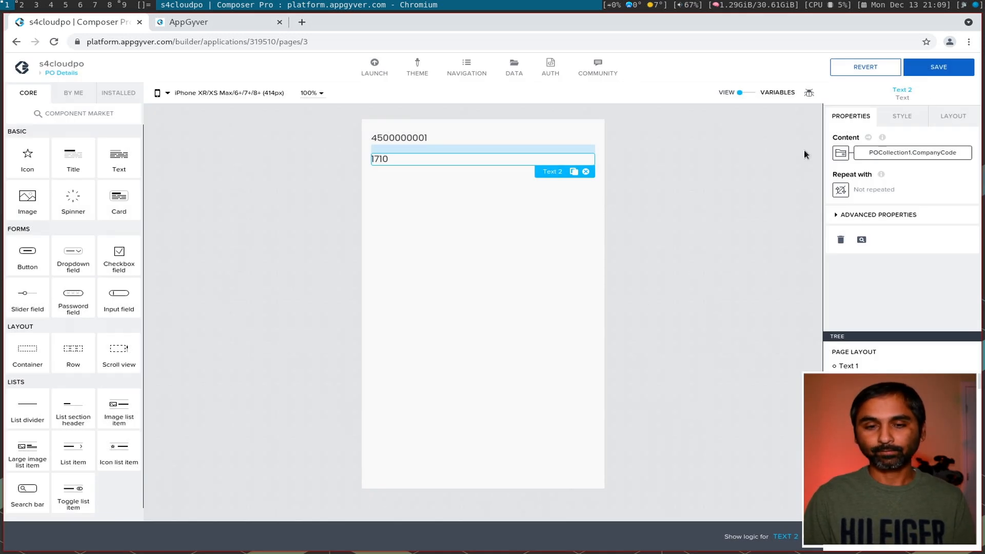
left_click(937, 67)
Add a two-cell row above the texts and move the purchase order number text into its second cell.
left_click(397, 136)
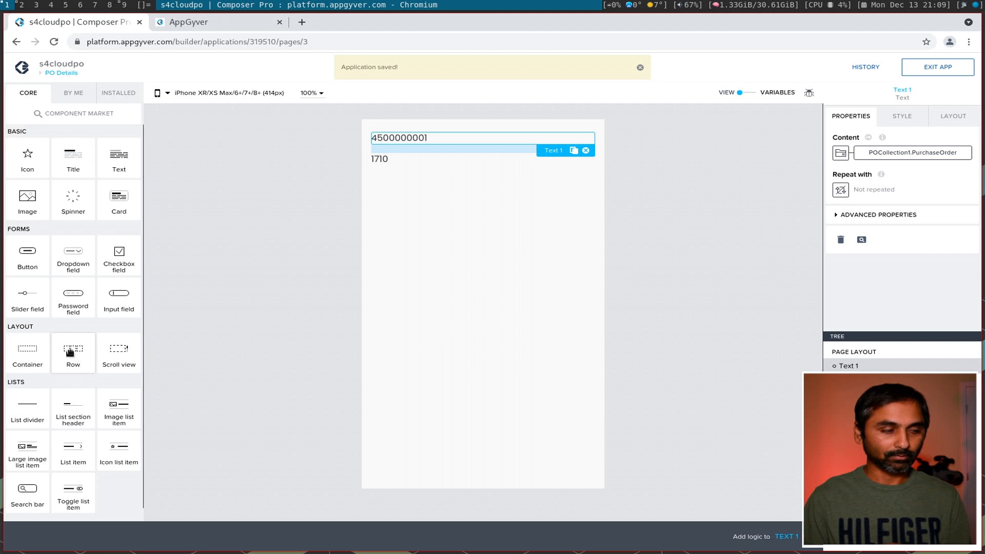
left_click_drag(77, 351, 858, 359)
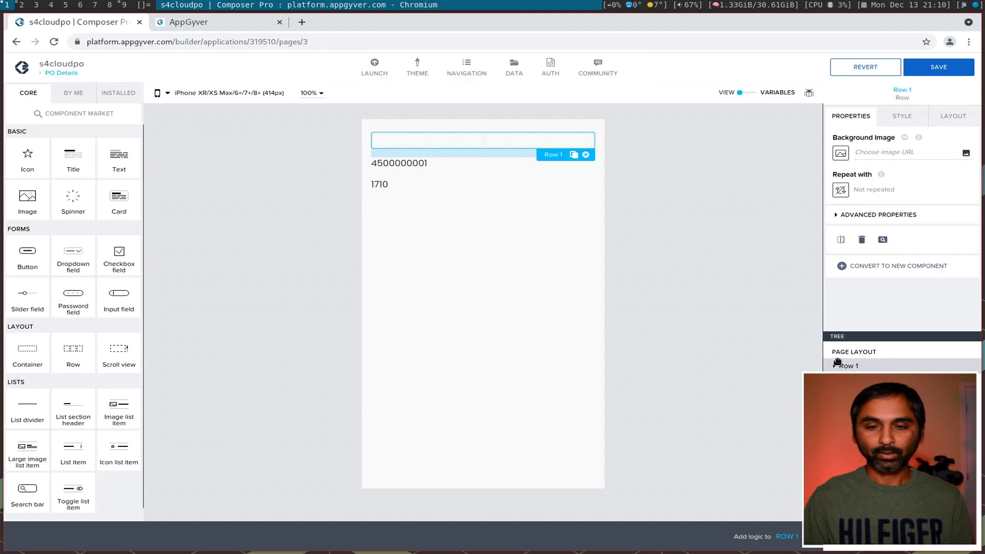
left_click(902, 119)
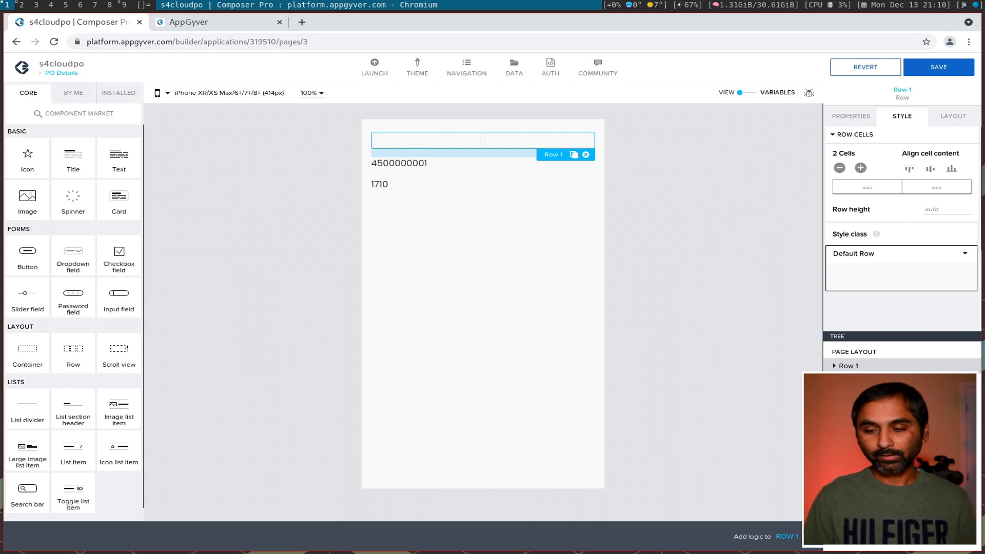
left_click(835, 366)
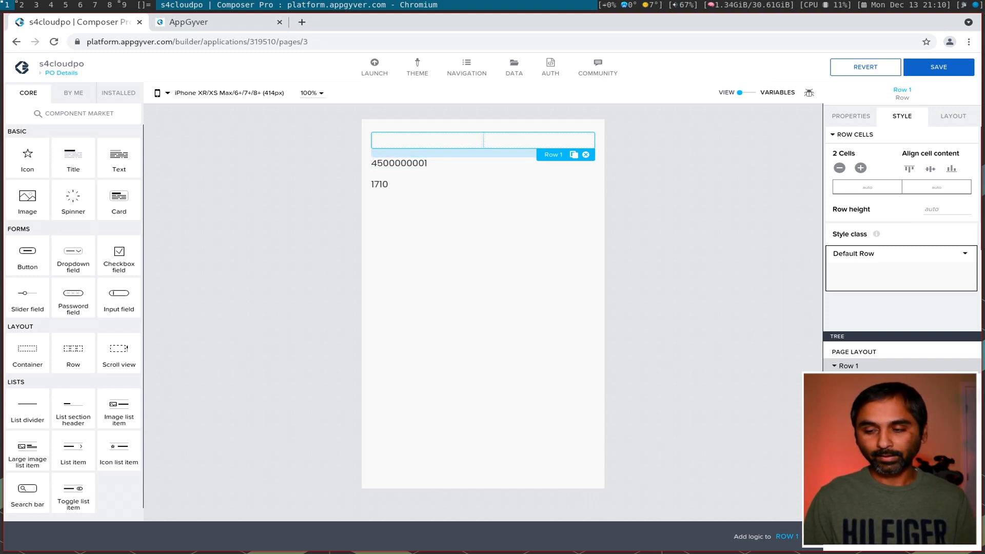
left_click_drag(405, 163, 523, 140)
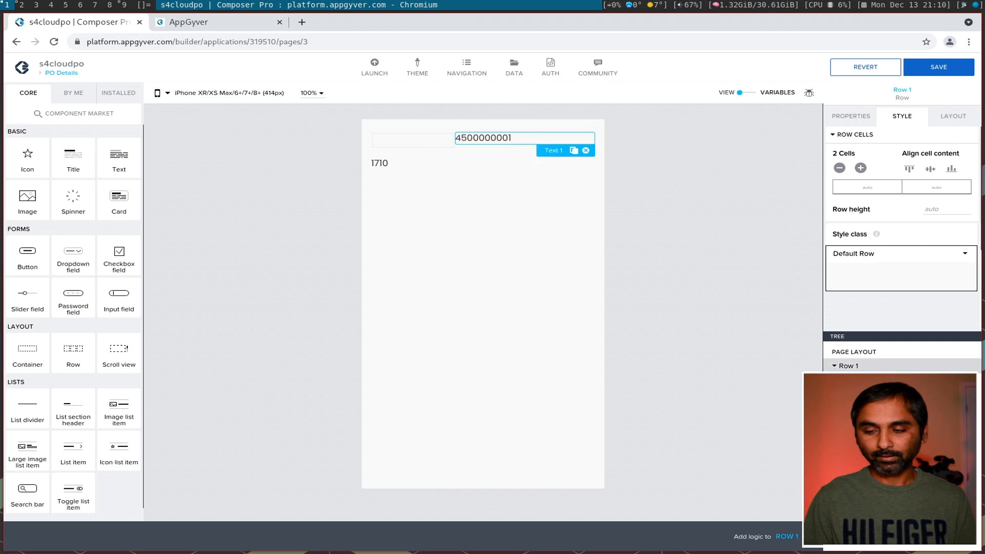
Add a text component to the row's empty first cell and set its content to "PO Number".
left_click_drag(106, 158, 413, 139)
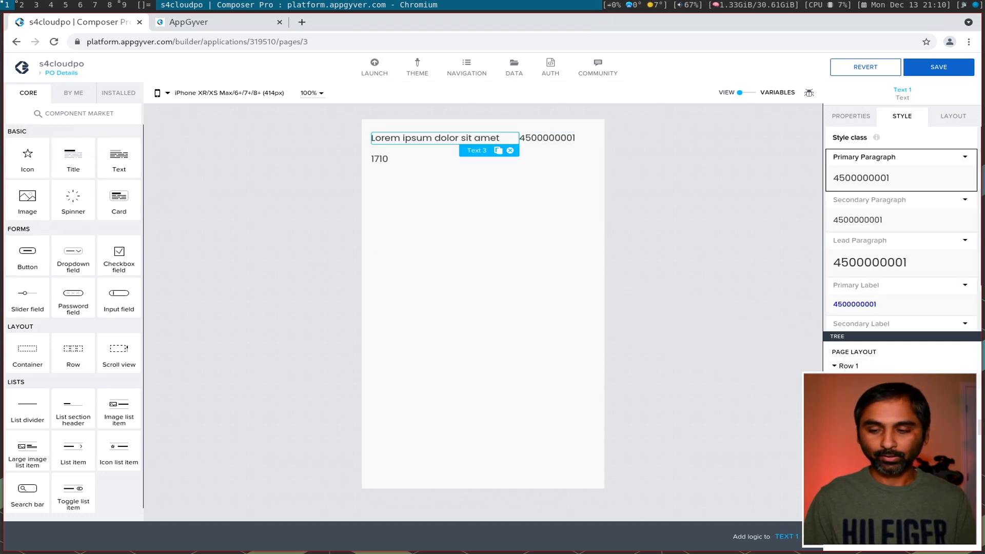
left_click(851, 116)
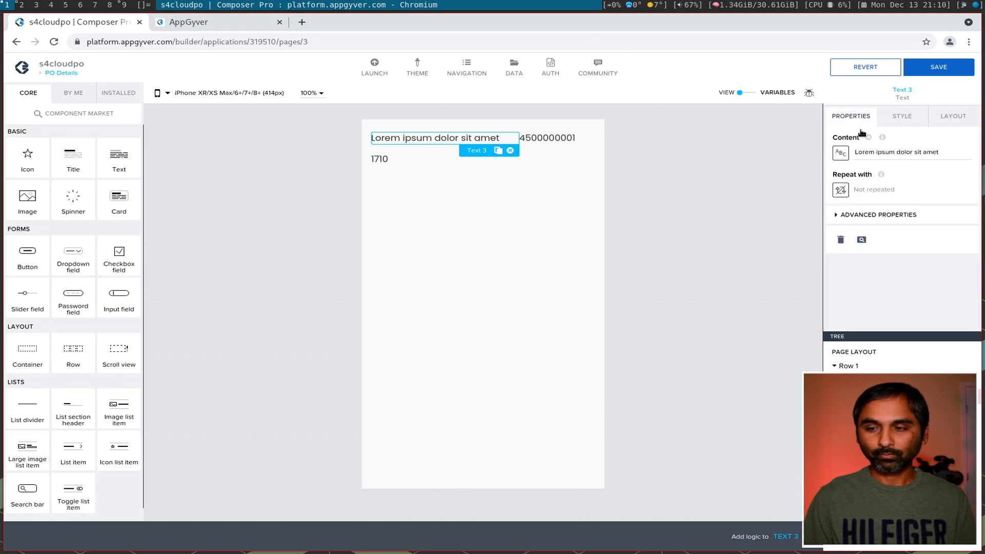
triple_click(856, 155)
type("P")
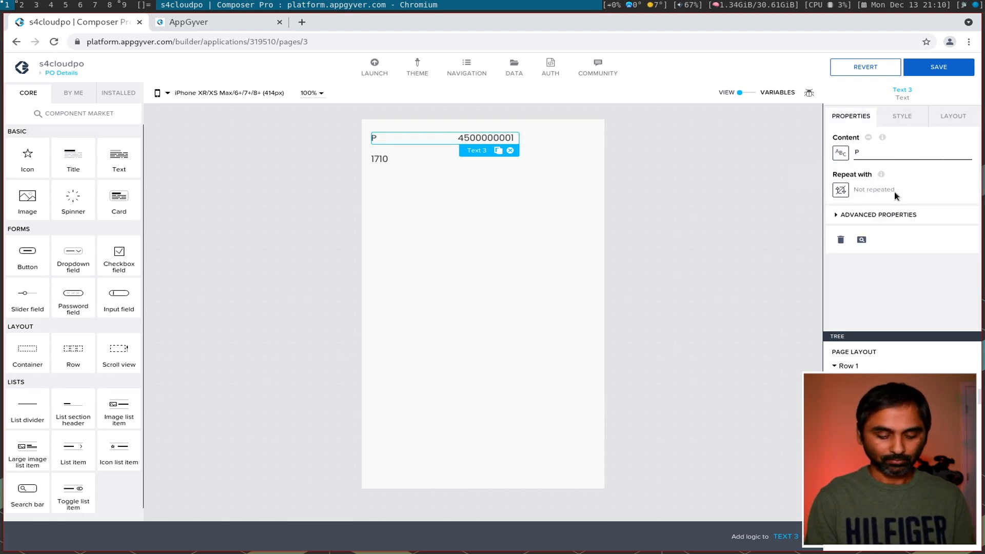
type("O Number")
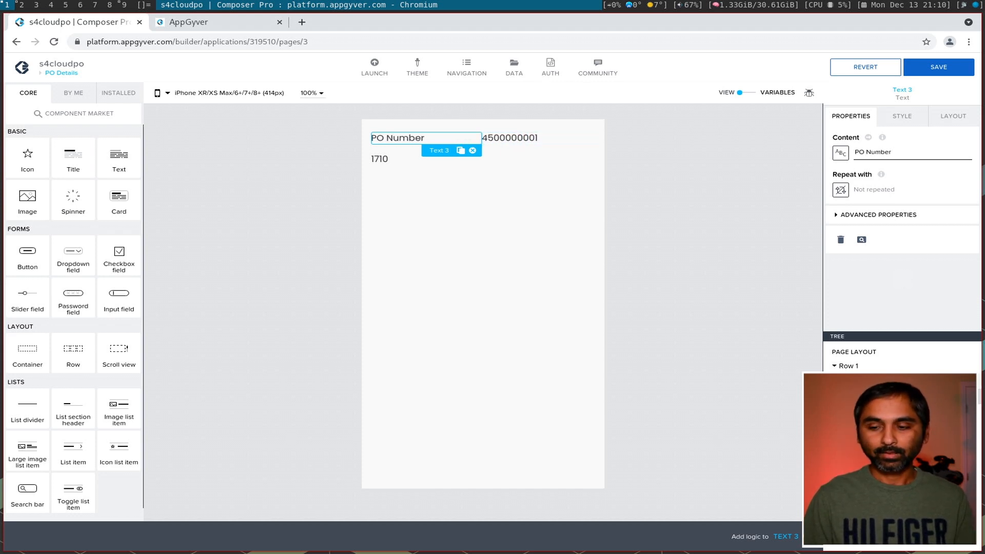
Set the cell width of the PO Number row's first cell to 20.
left_click(851, 366)
left_click(908, 117)
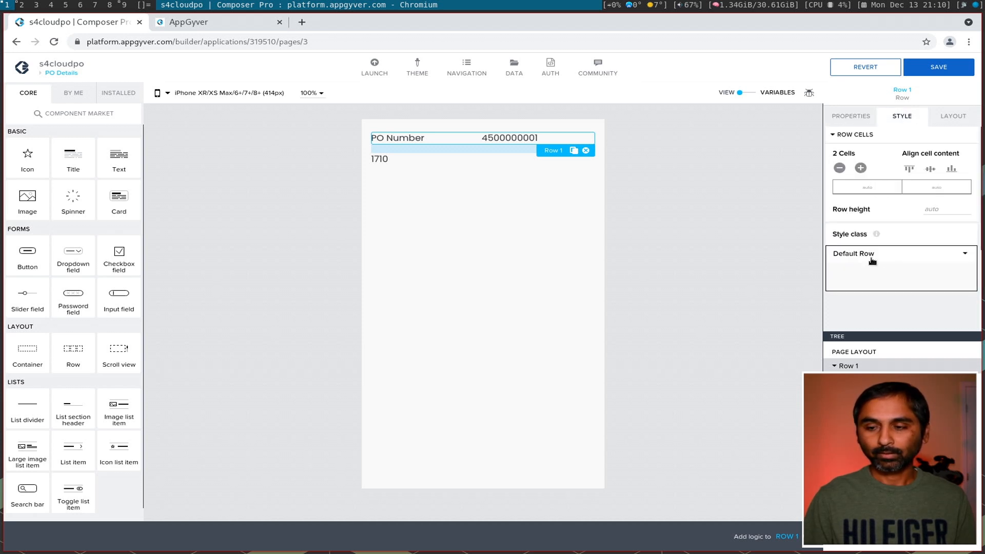
left_click(948, 119)
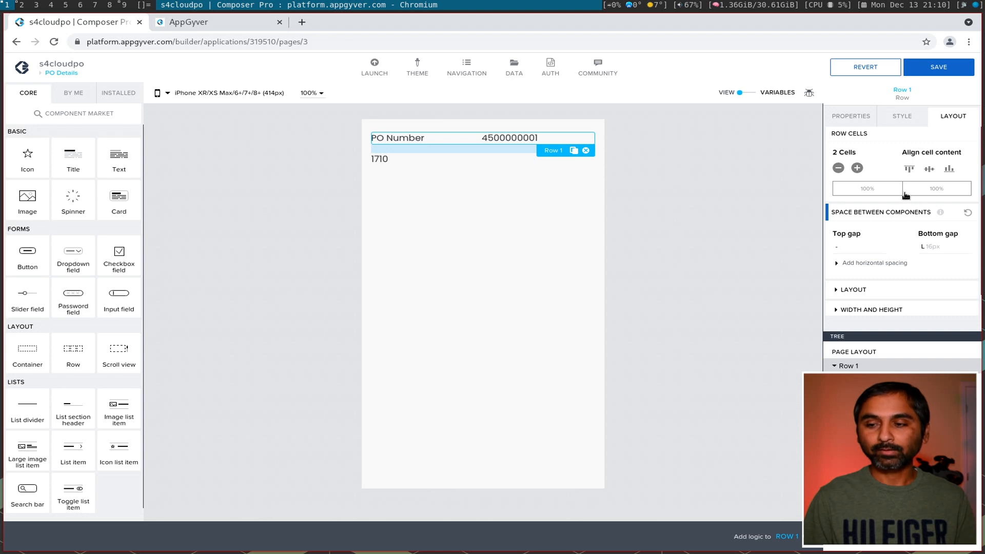
left_click(880, 191)
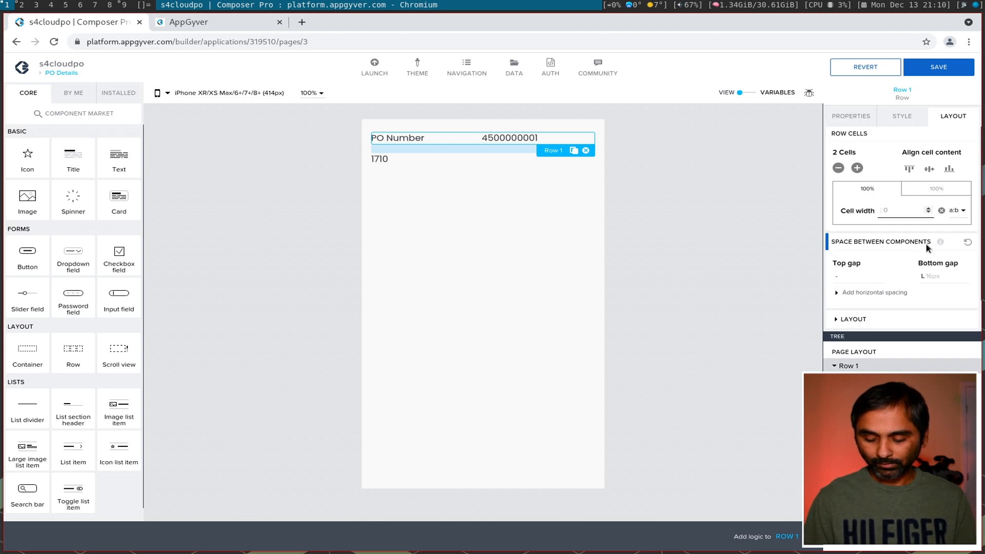
type("20")
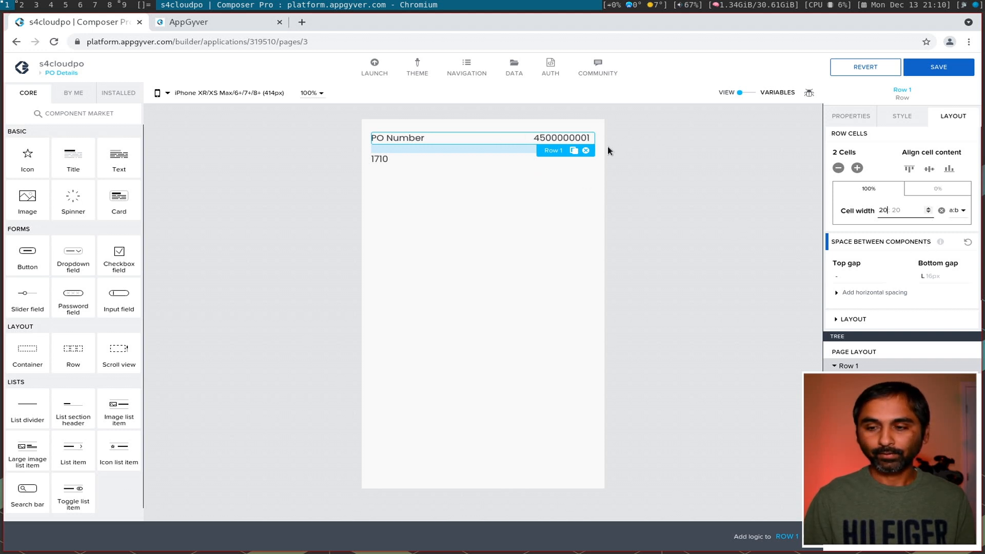
Add a second two-cell row below the PO Number row and move the company code text into its second cell.
left_click(393, 158)
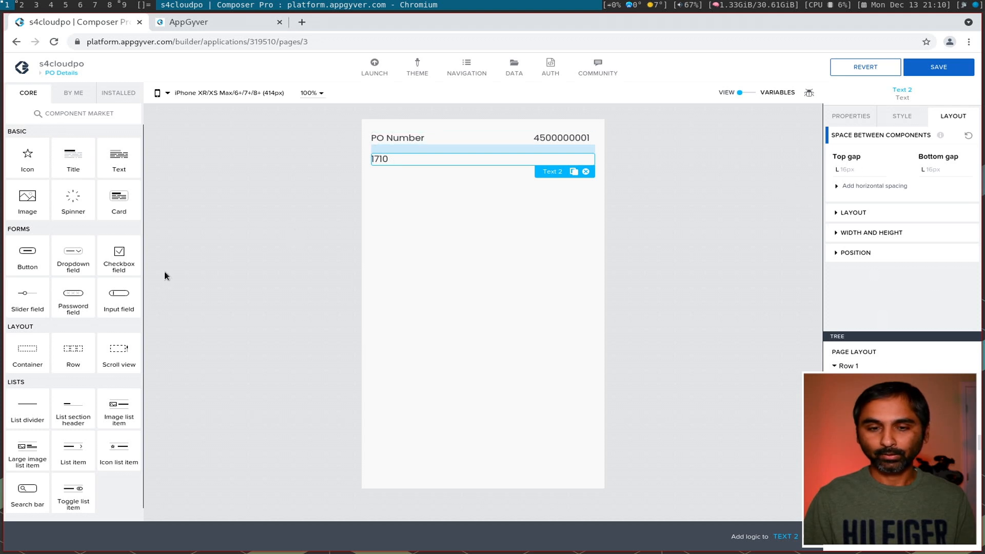
left_click_drag(76, 353, 859, 367)
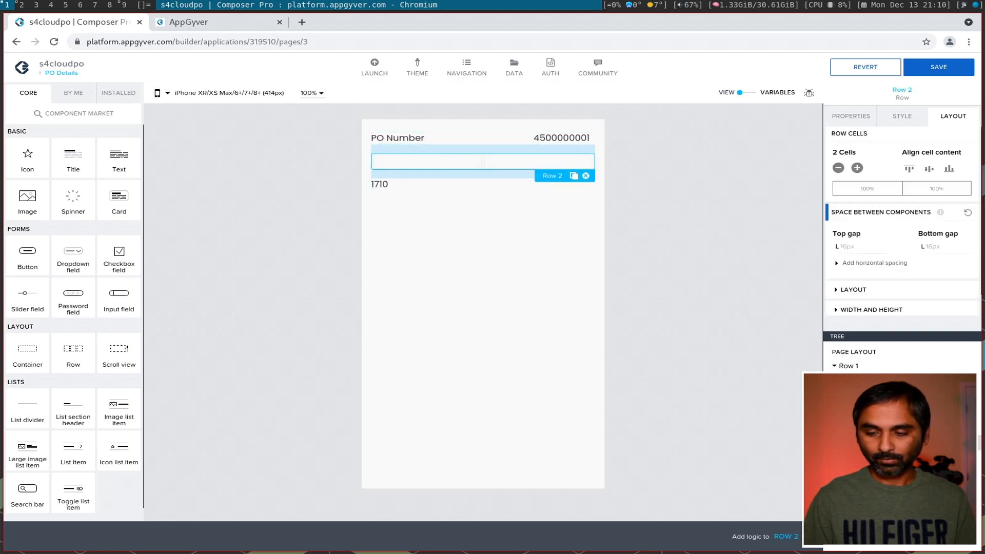
left_click_drag(503, 184, 535, 161)
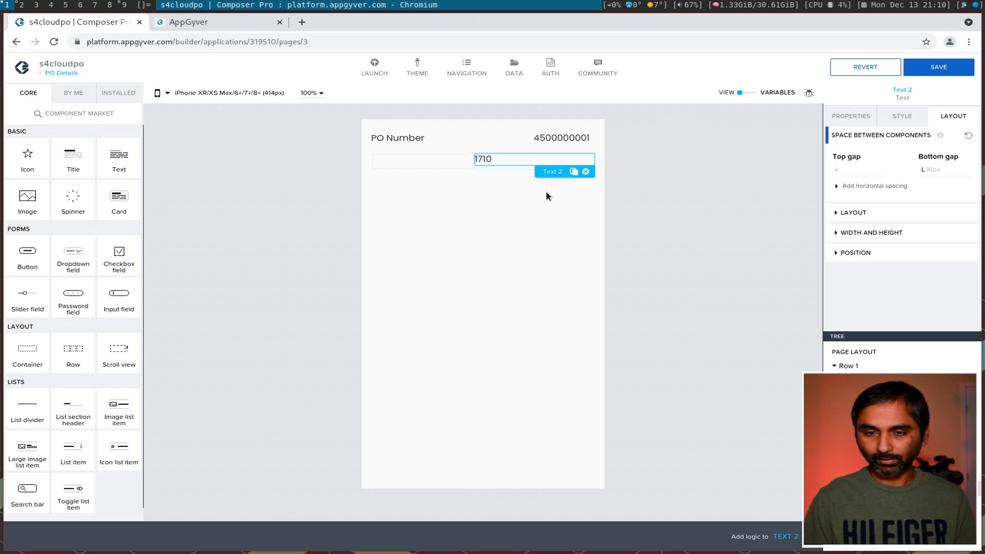
Add a text component to the second row's empty first cell and set its content to "Company Code".
left_click(421, 161)
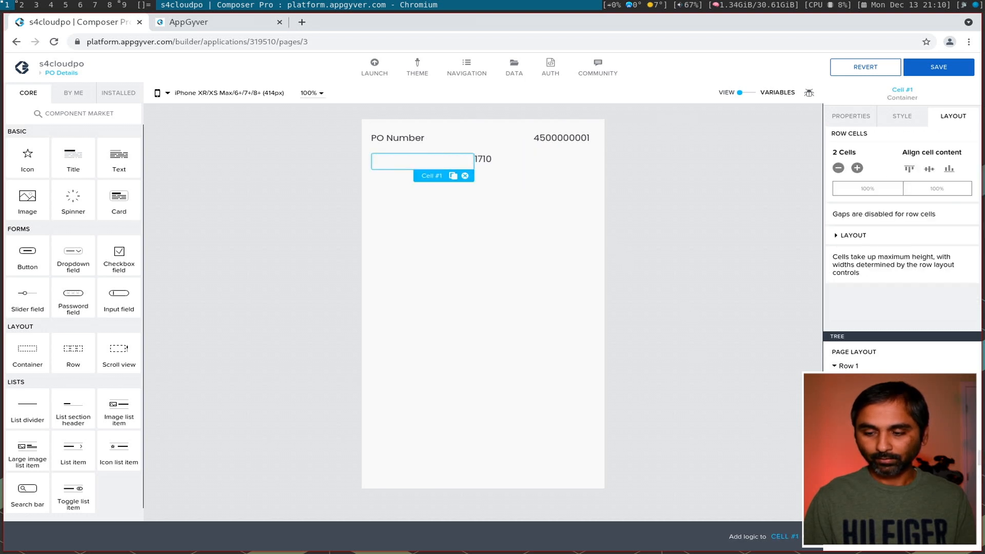
left_click_drag(119, 157, 416, 160)
left_click(851, 116)
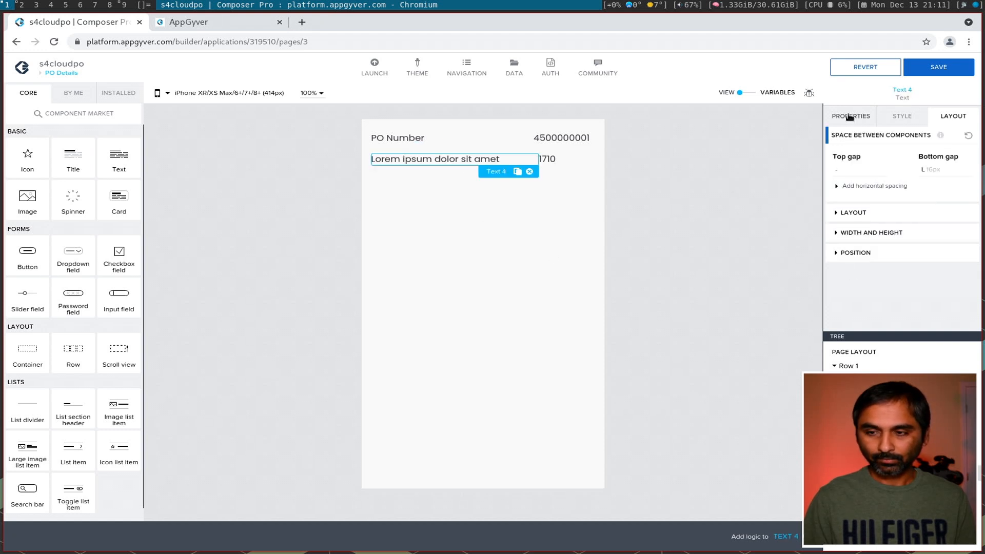
left_click_drag(952, 150, 842, 154)
type("C")
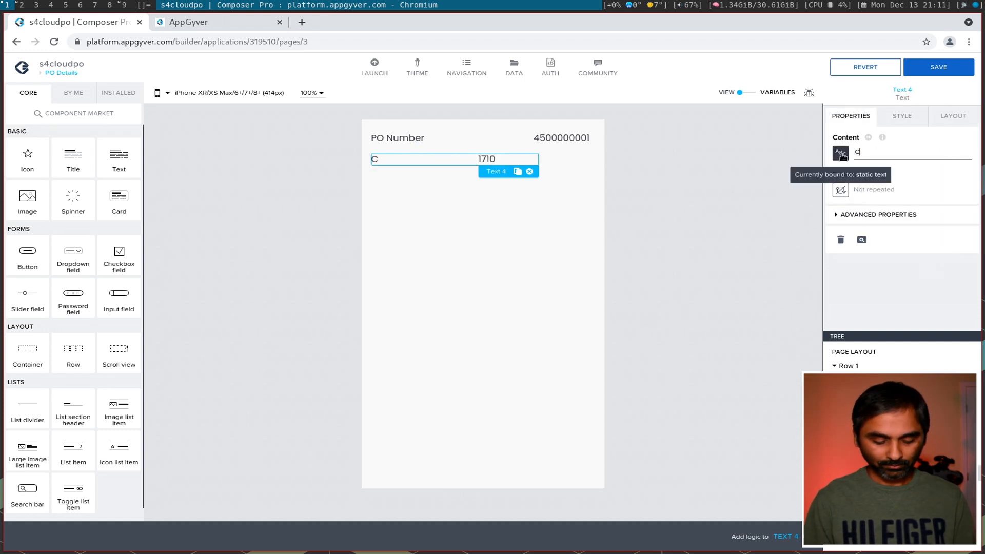
type("ompan")
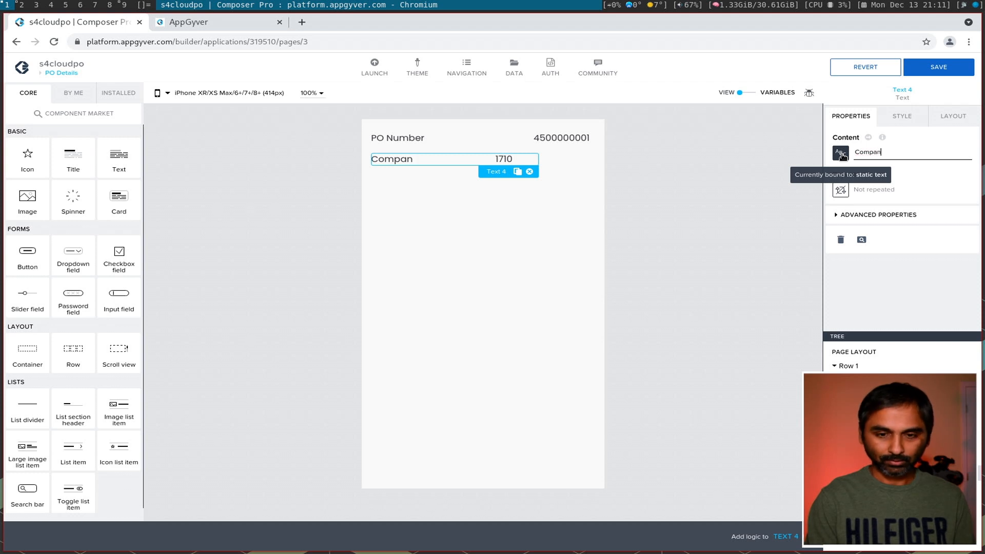
type("y Code")
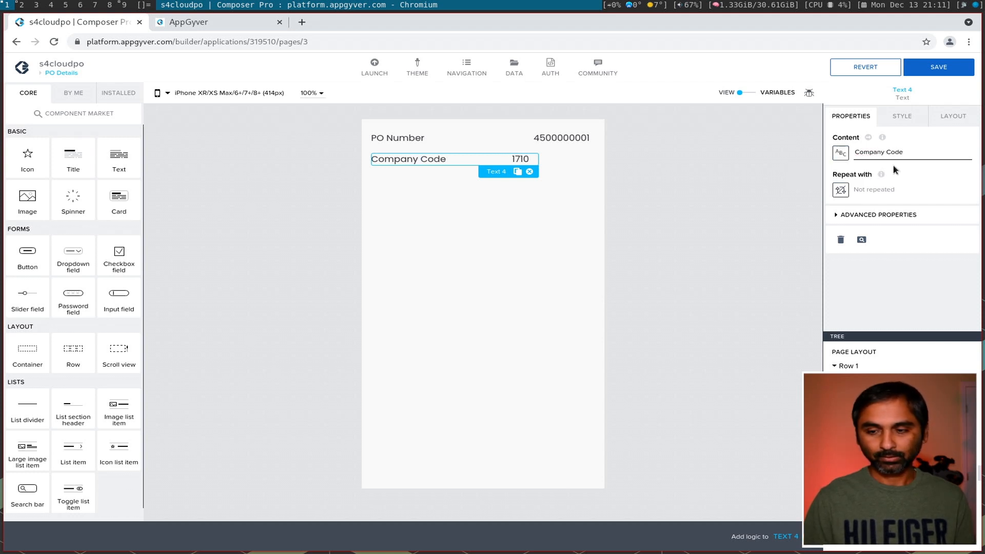
Set the cell width of the Company Code row's first cell to 20 and save the application.
left_click(909, 118)
left_click(953, 116)
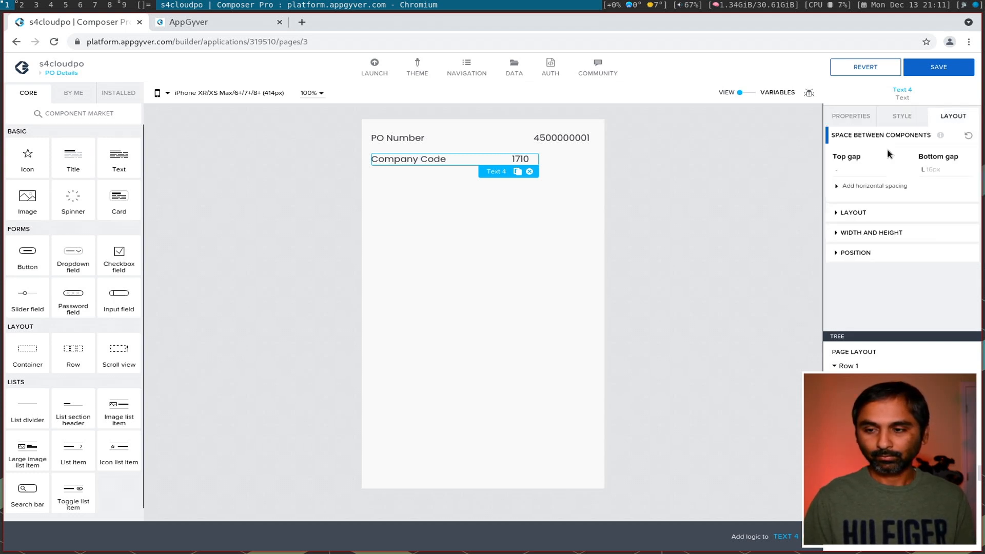
left_click(855, 216)
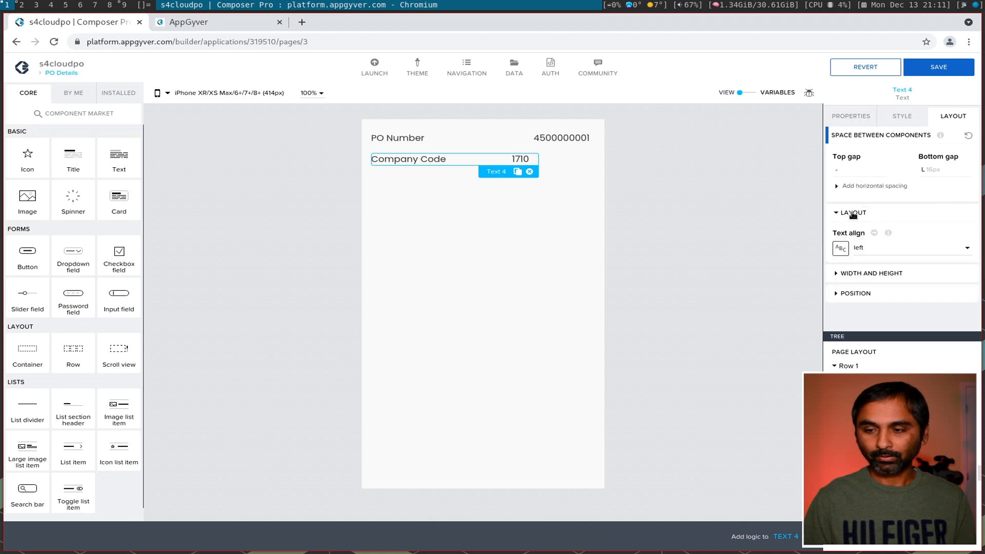
left_click(904, 119)
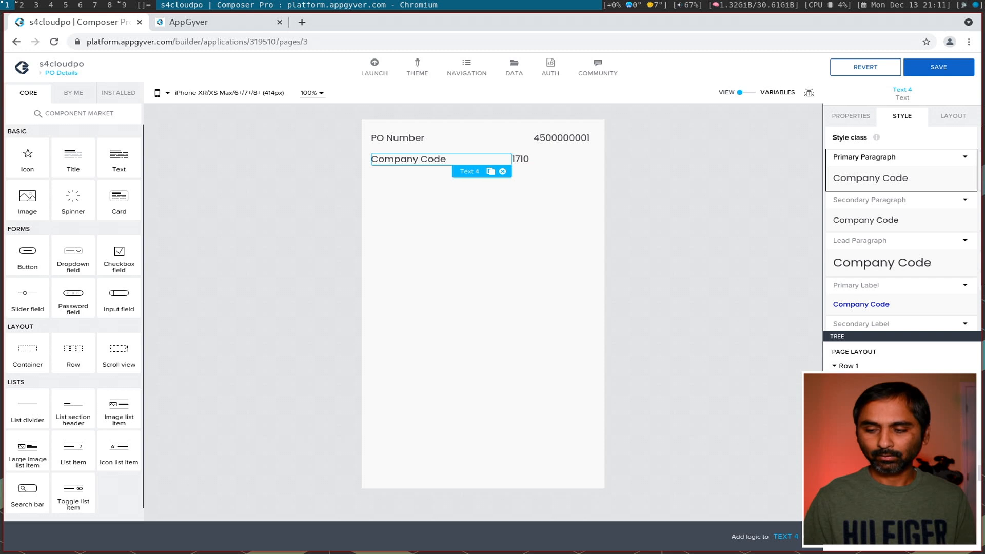
left_click(561, 159)
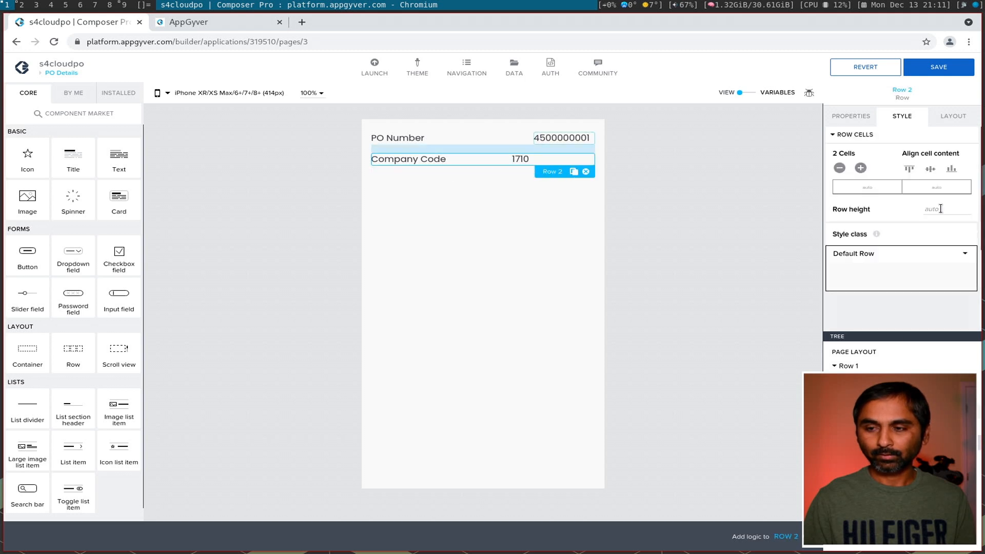
left_click(947, 117)
left_click(882, 191)
left_click(892, 213)
type("20")
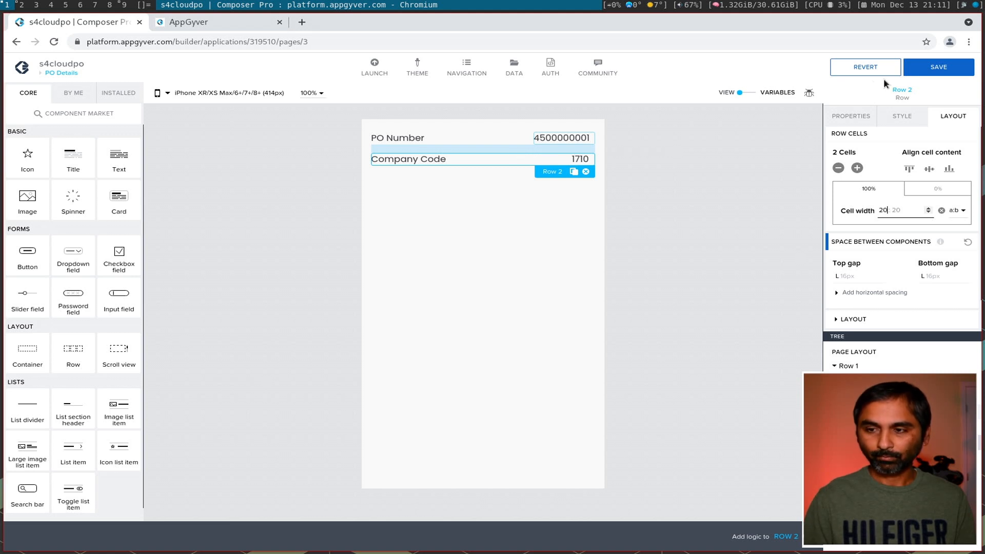
key("ctrl+s")
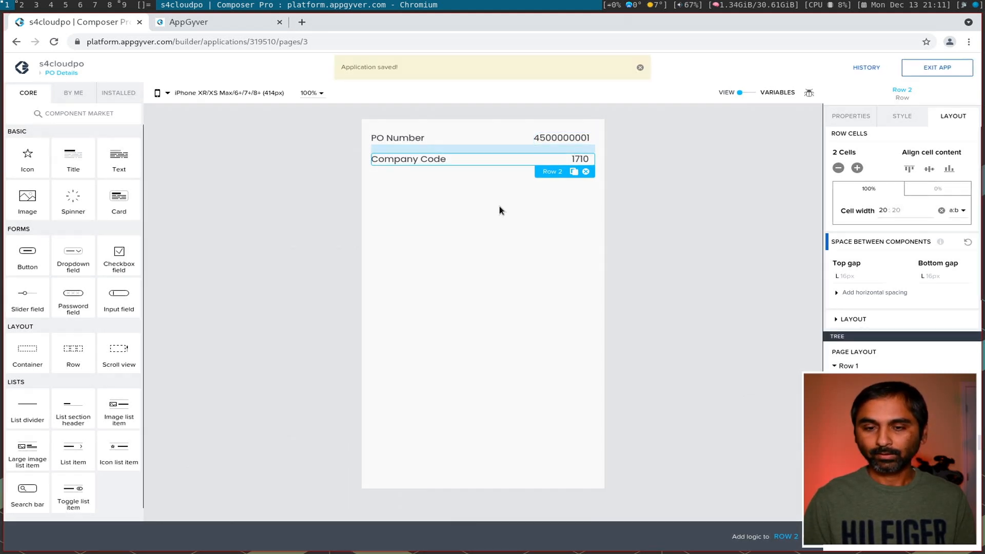
Add a list item below the Company Code row and repeat it with the POItems1 data variable.
left_click(500, 206)
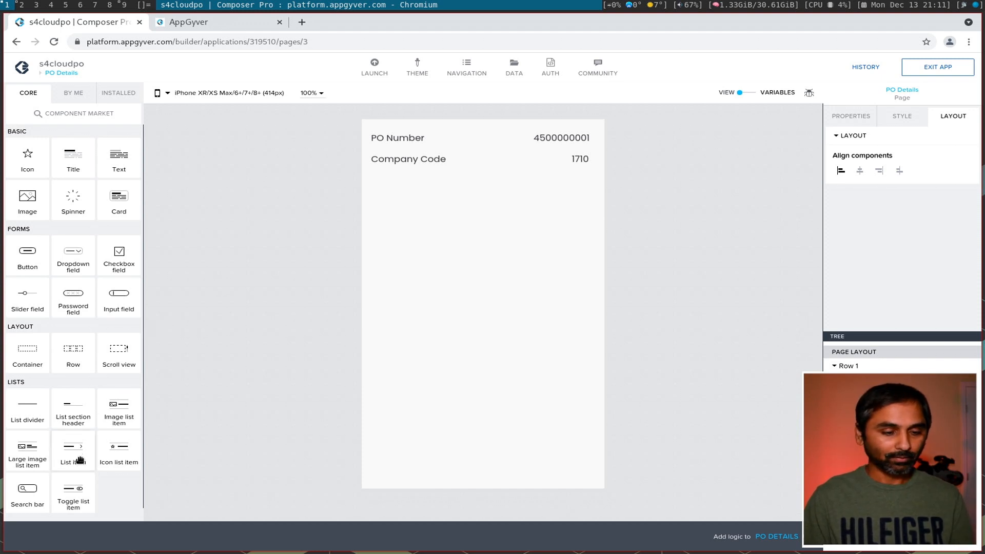
scroll(81, 461, "down", 1)
left_click_drag(73, 442, 412, 203)
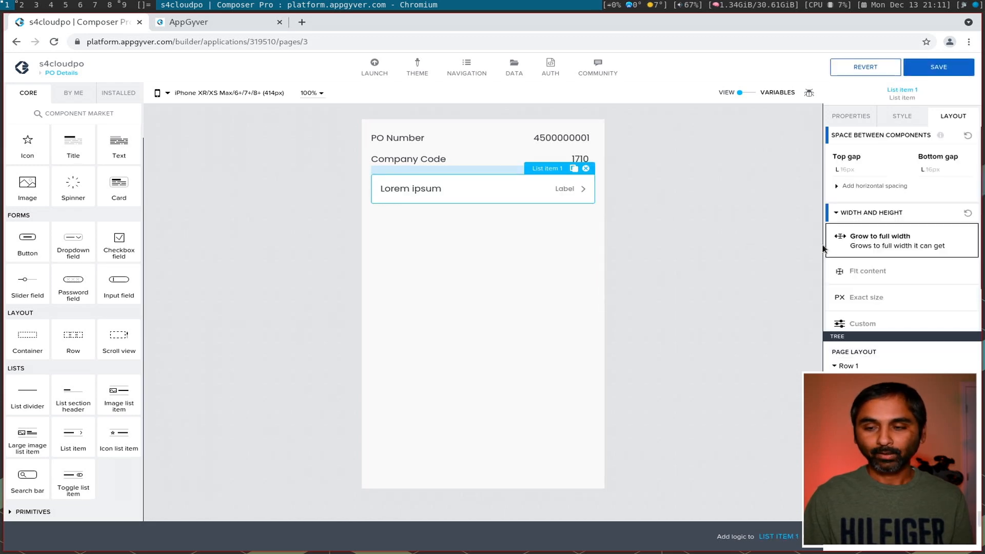
left_click(856, 118)
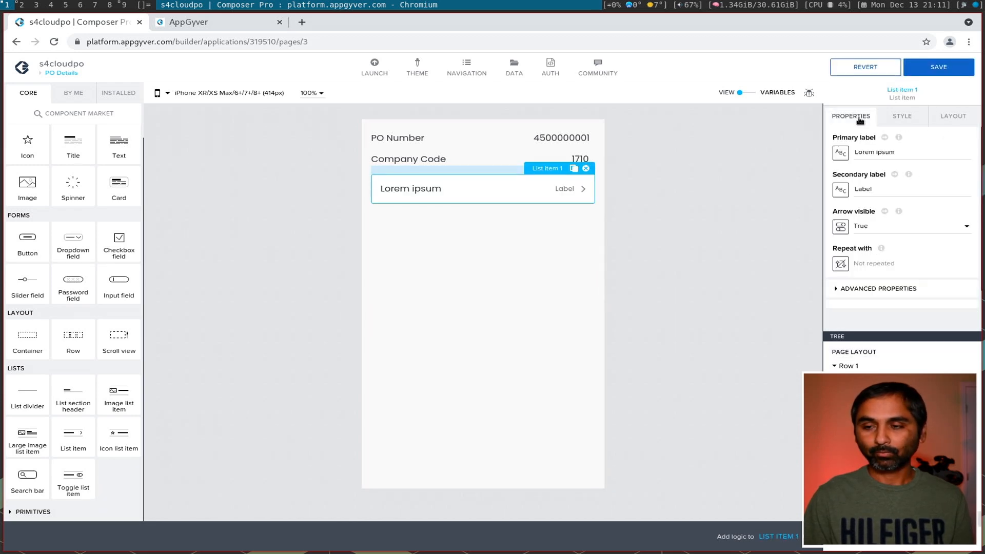
left_click(841, 264)
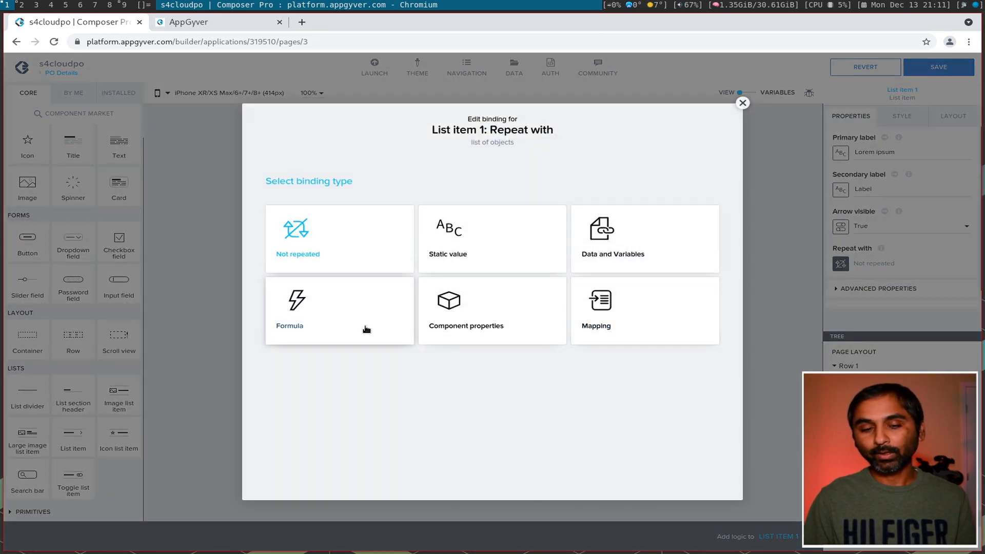
left_click(644, 245)
left_click(328, 350)
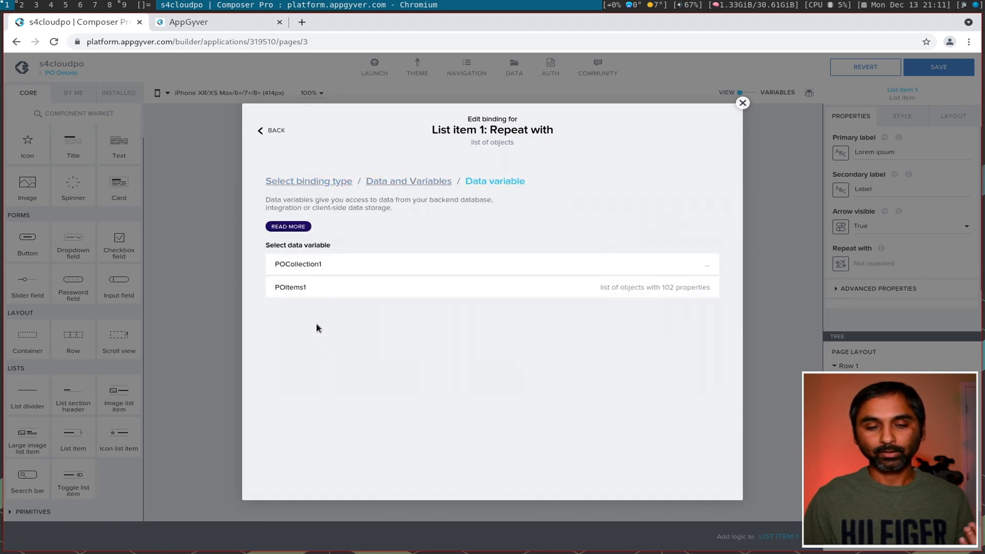
left_click(308, 287)
left_click(701, 300)
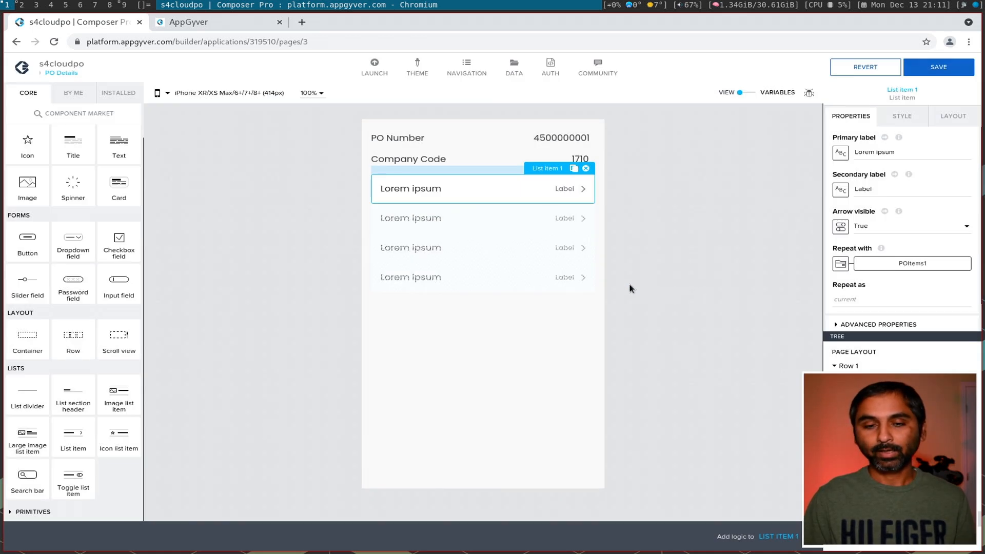
Bind the list item's primary label to the Material property of the current data item in repeat.
left_click(840, 153)
left_click(484, 293)
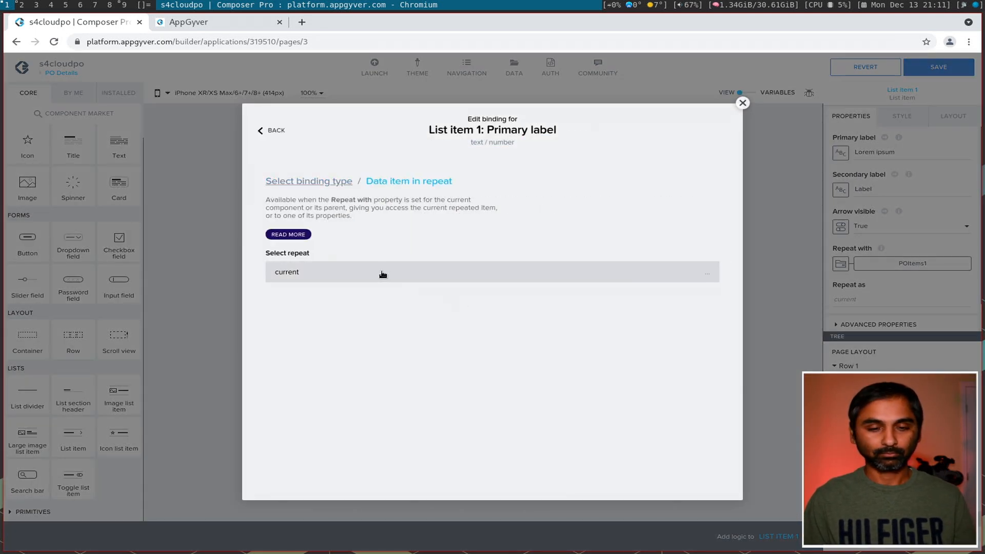
scroll(499, 439, "down", 6)
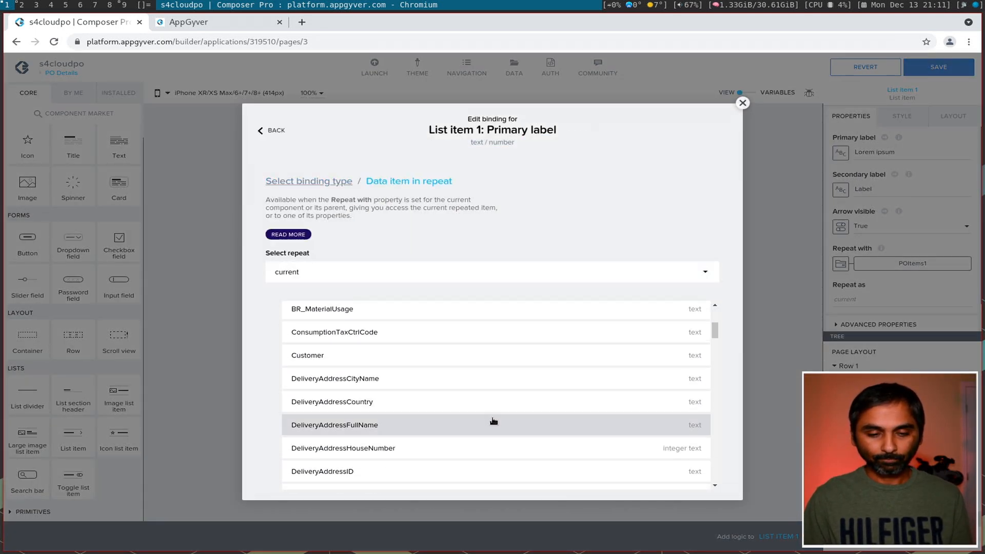
scroll(492, 418, "down", 5)
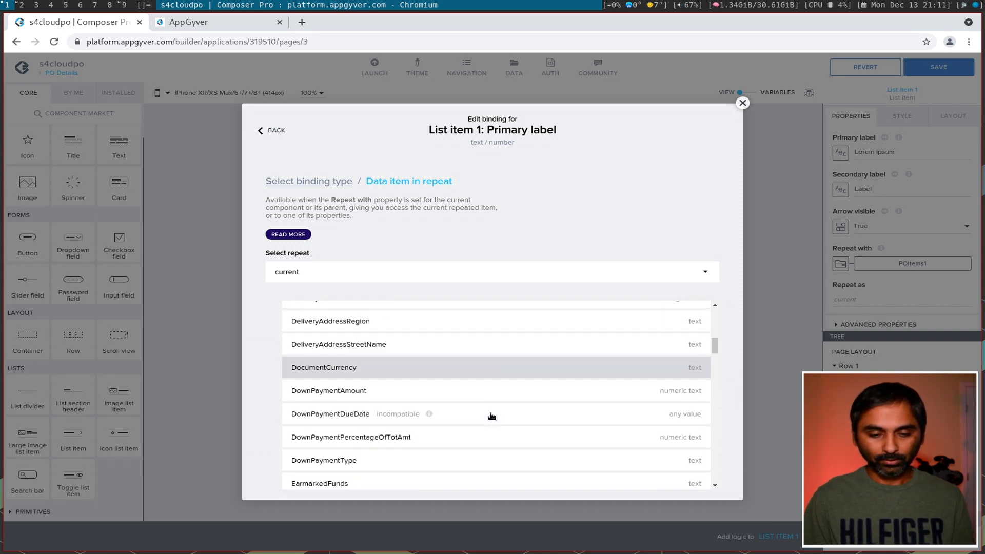
scroll(492, 416, "down", 8)
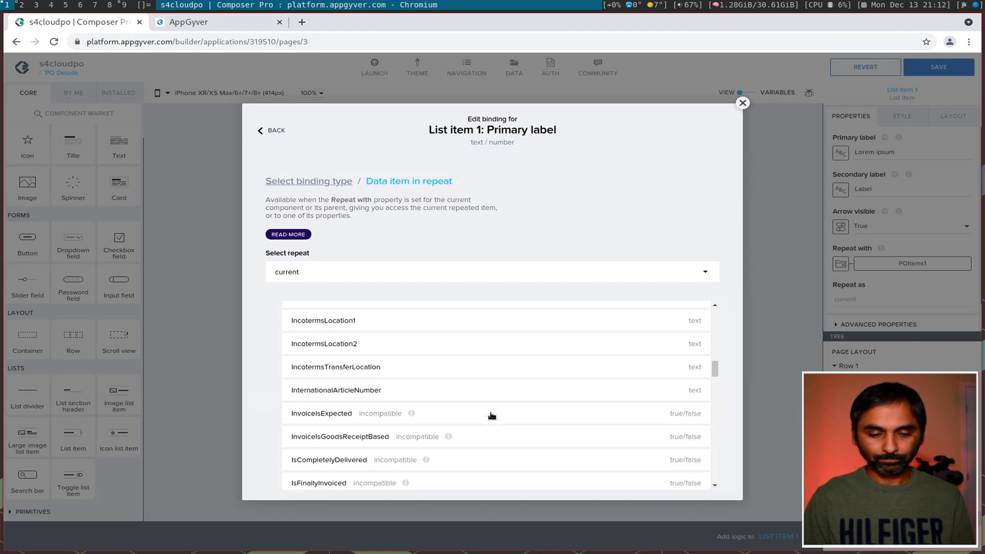
scroll(491, 415, "down", 2)
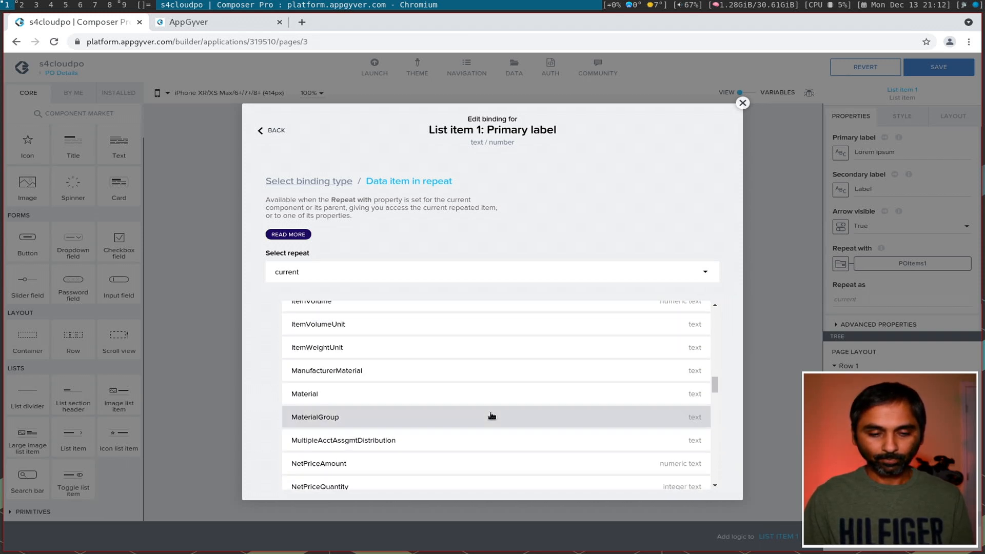
left_click(306, 393)
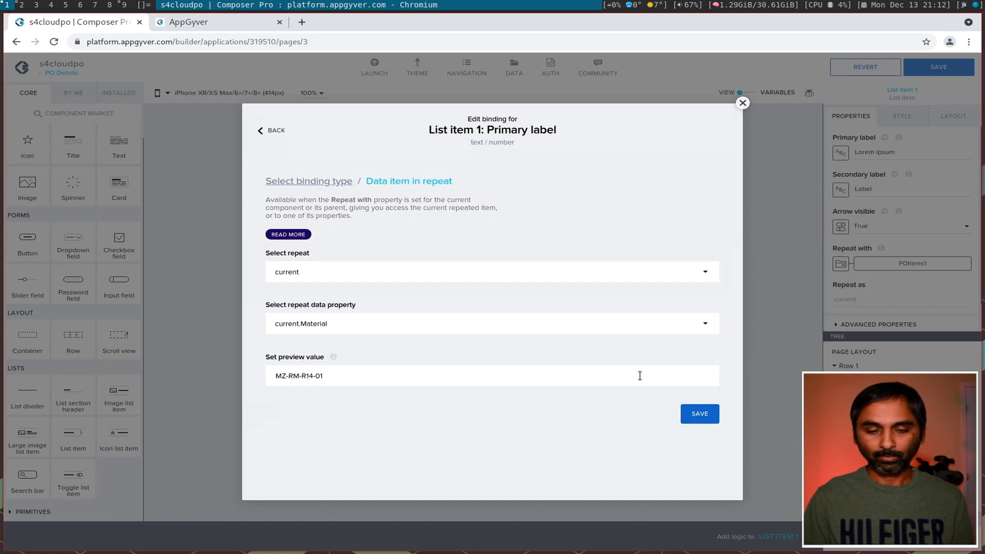
left_click(705, 418)
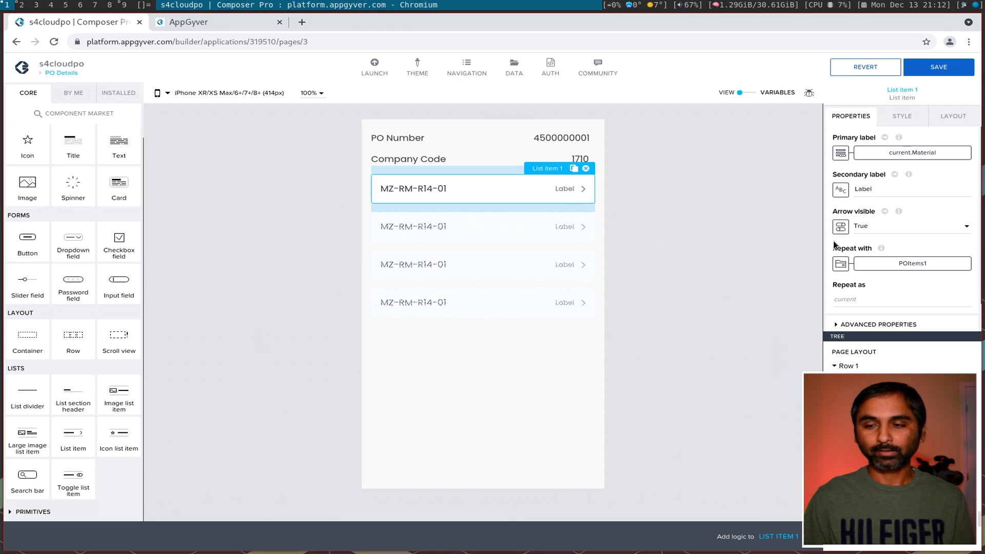
Bind the list item's secondary label to the current repeat item's OrderQuantity property and save the application.
left_click(840, 189)
left_click(459, 310)
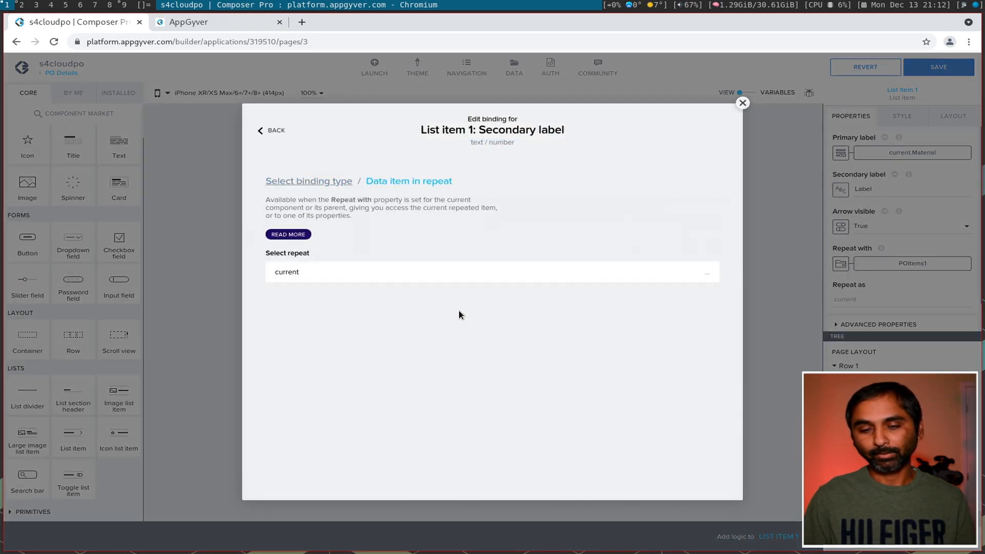
scroll(506, 418, "down", 5)
scroll(510, 420, "down", 10)
scroll(510, 418, "down", 10)
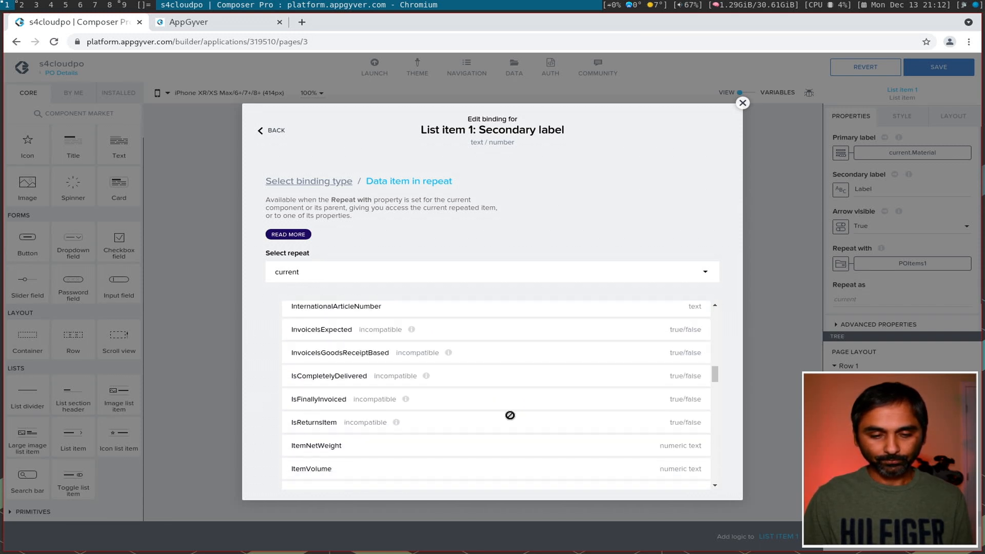
scroll(510, 416, "down", 3)
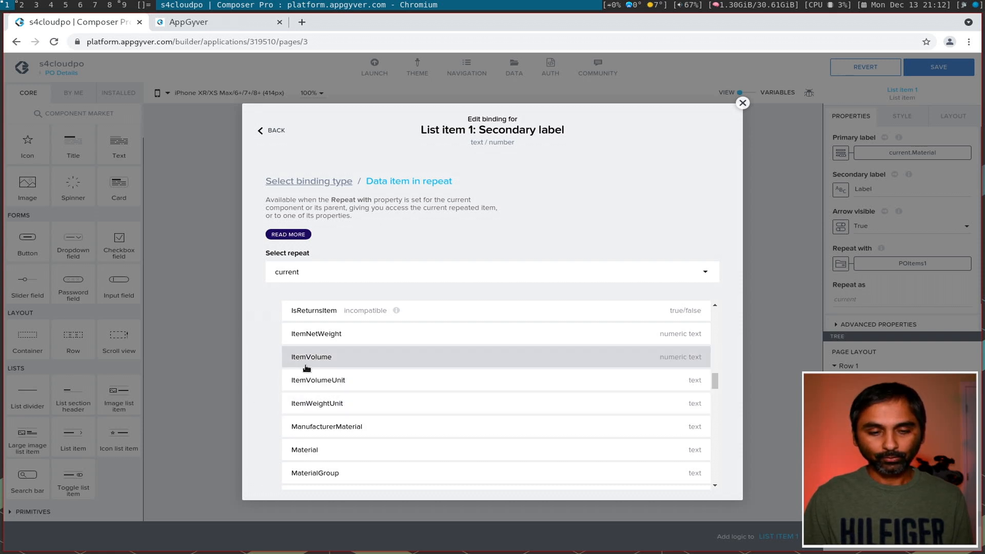
scroll(386, 415, "down", 3)
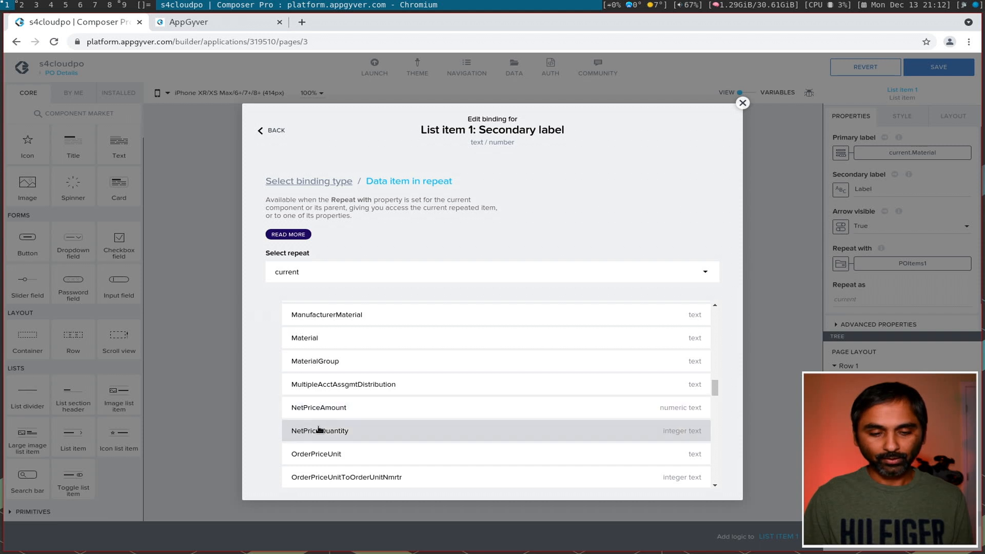
scroll(388, 431, "down", 2)
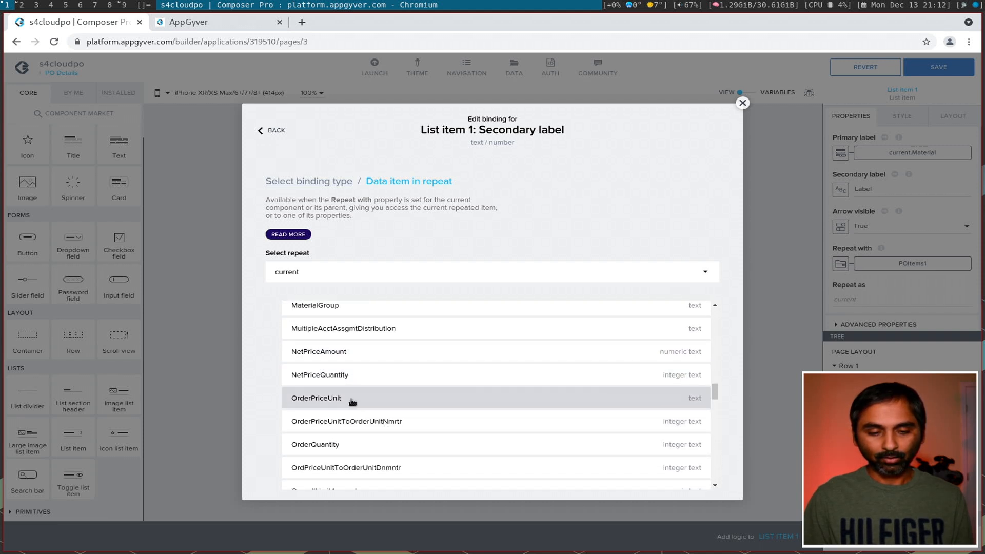
left_click(323, 446)
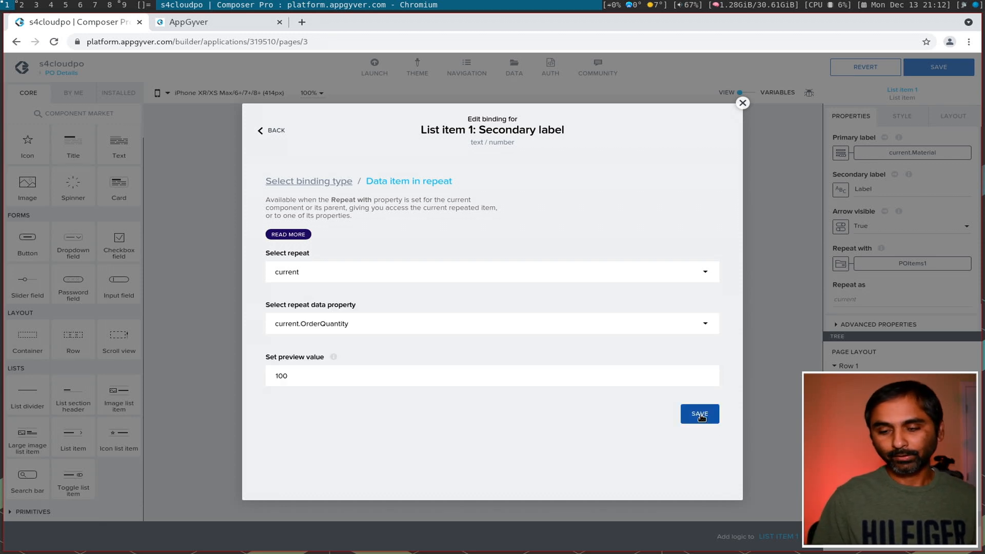
left_click(698, 413)
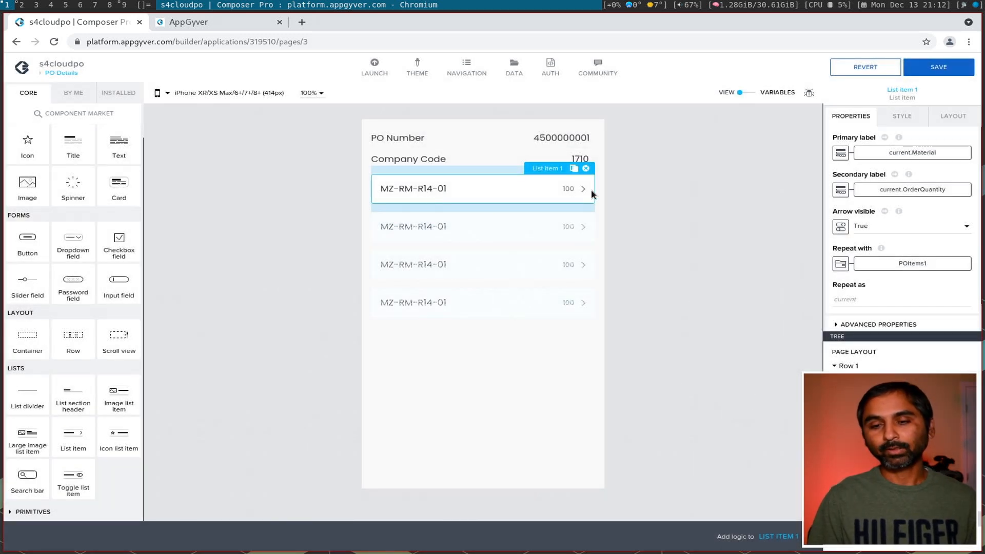
key("ctrl+s")
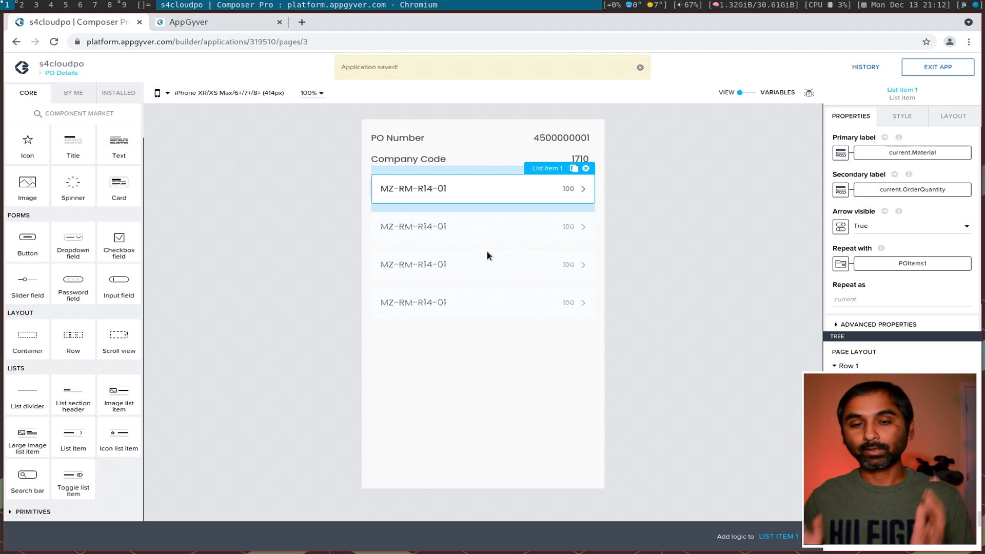
On the PO List page, add an Open page logic node for the list item and connect it to the Component tap event.
left_click(59, 73)
left_click(173, 194)
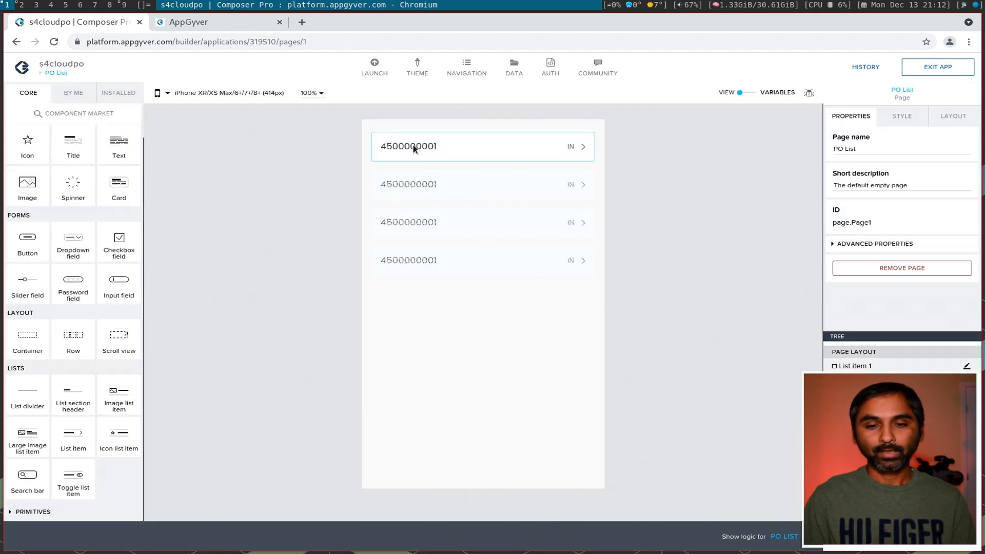
left_click(414, 146)
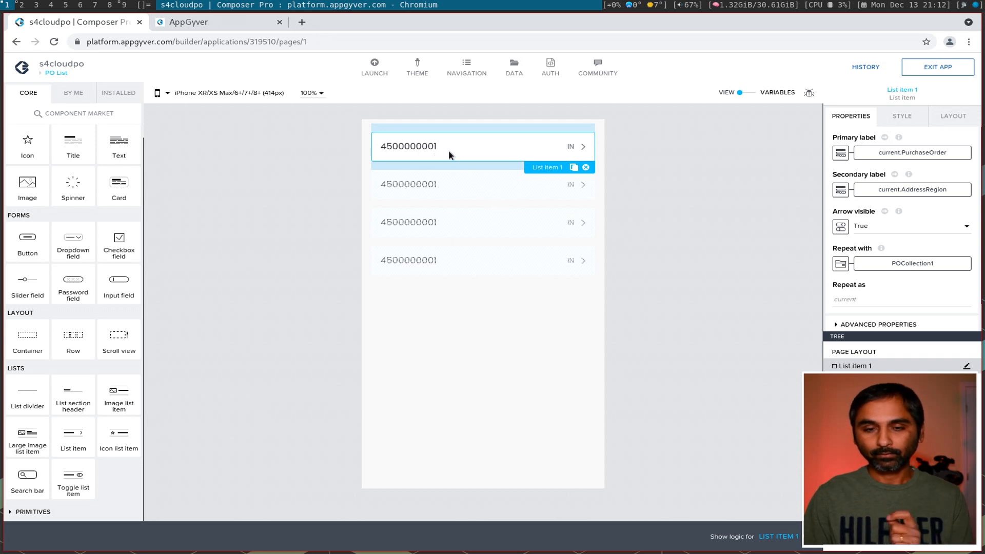
left_click(771, 536)
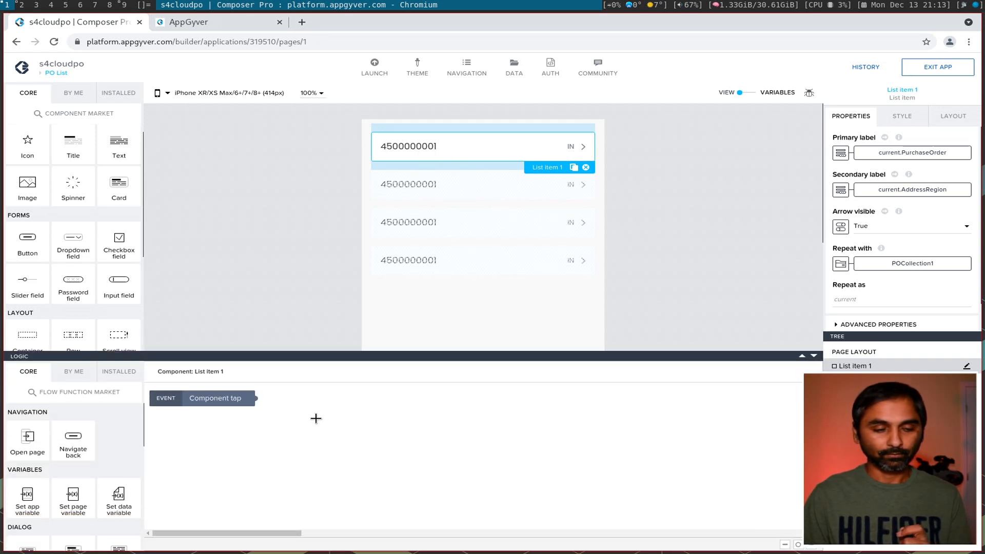
left_click_drag(28, 436, 400, 413)
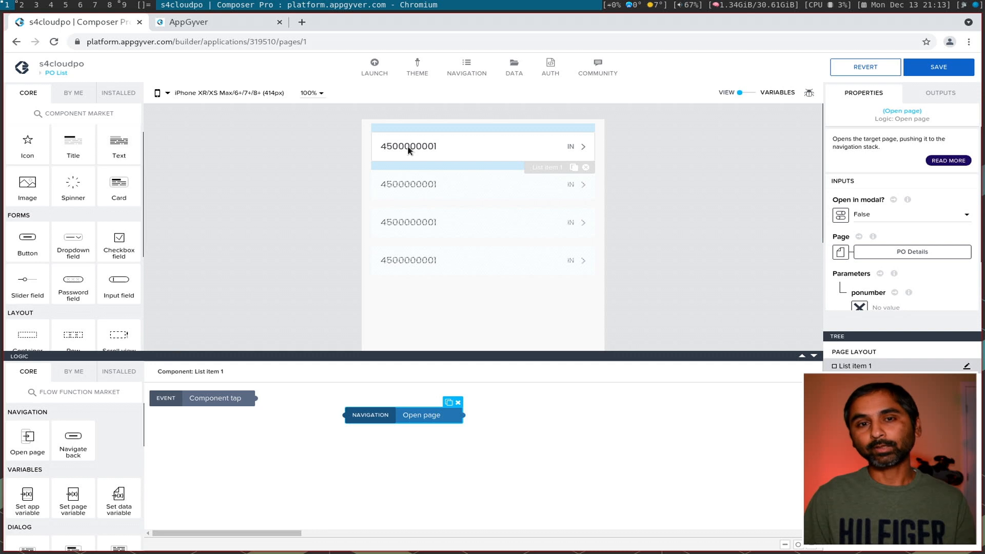
left_click_drag(255, 398, 355, 415)
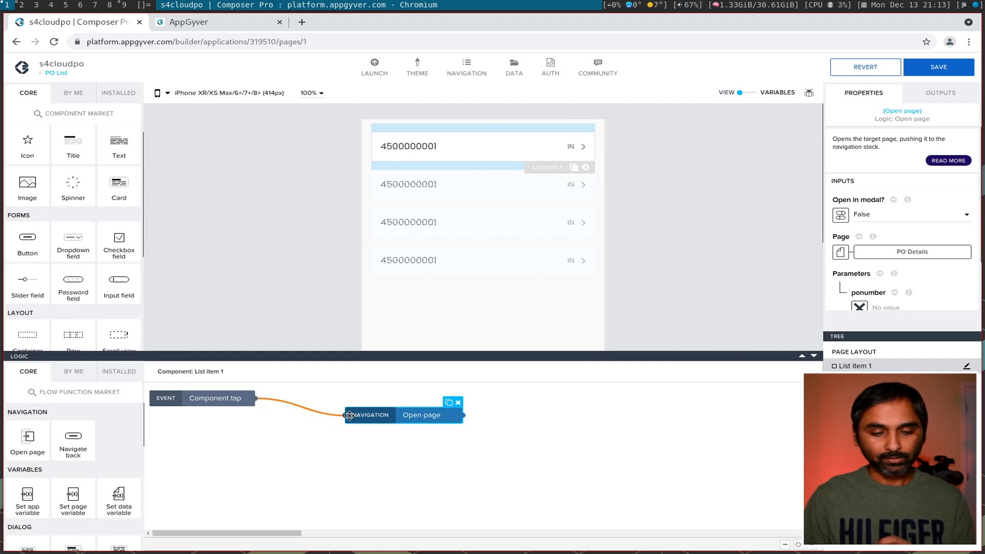
Bind the Open page node's ponumber parameter to the PurchaseOrder property of the current data item in repeat and save the application.
left_click(403, 413)
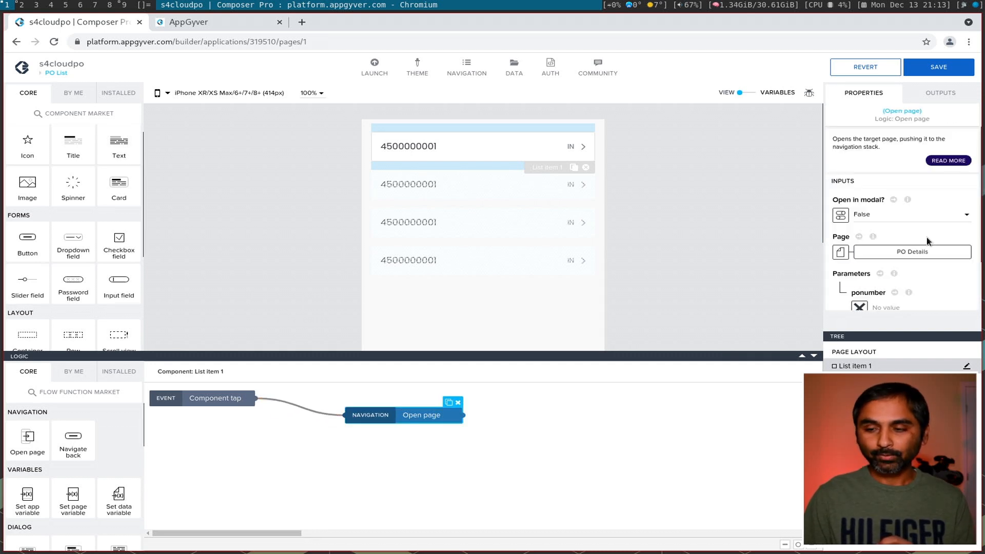
scroll(927, 239, "down", 1)
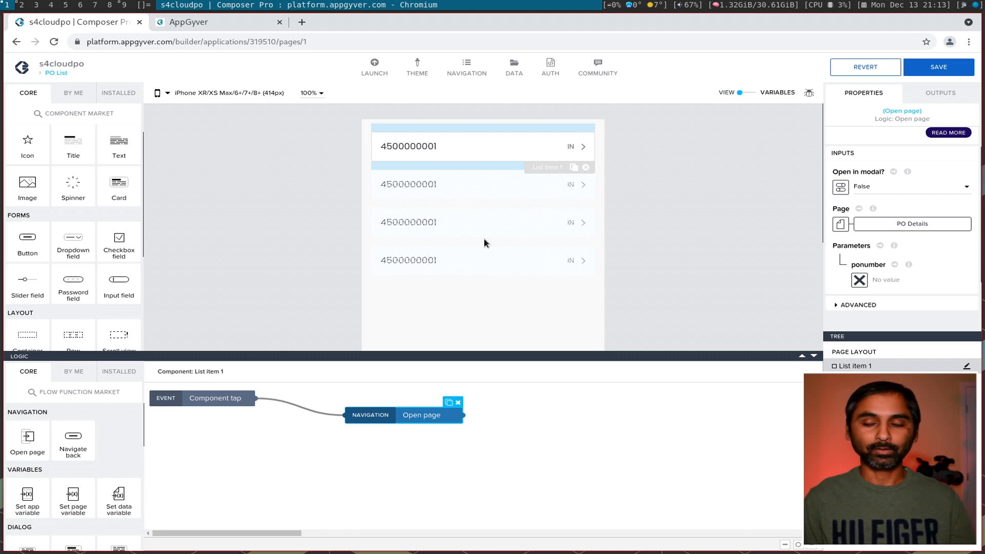
left_click(861, 280)
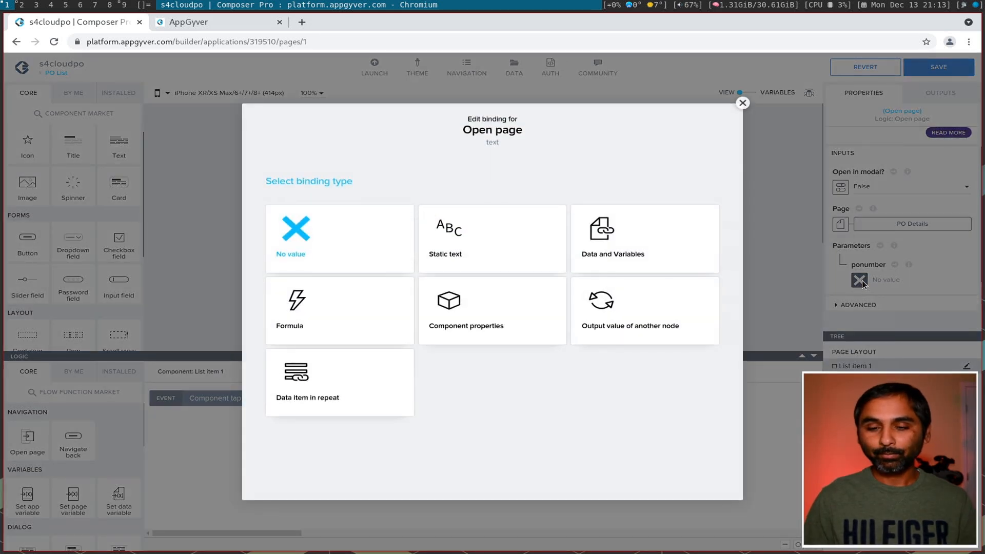
left_click(323, 397)
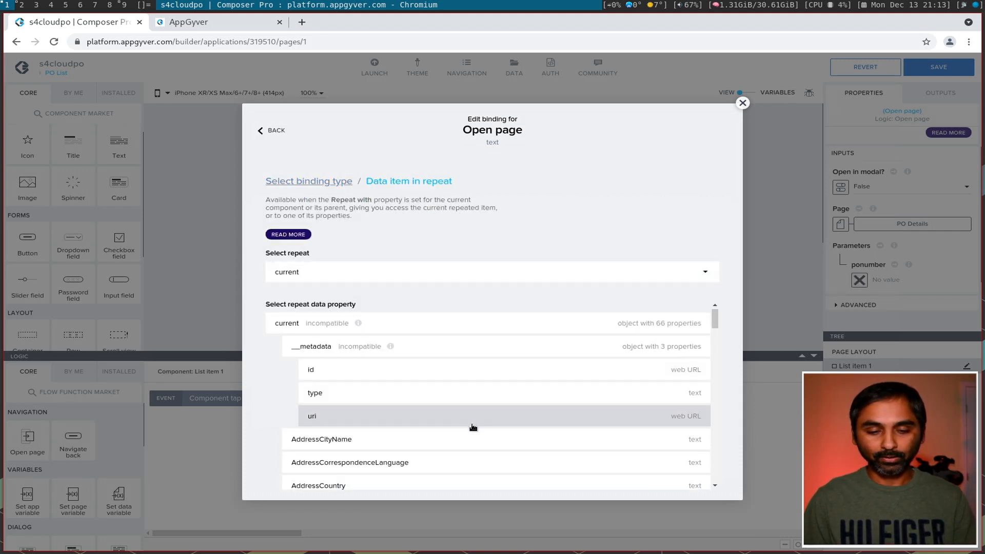
scroll(468, 424, "down", 12)
scroll(465, 414, "down", 8)
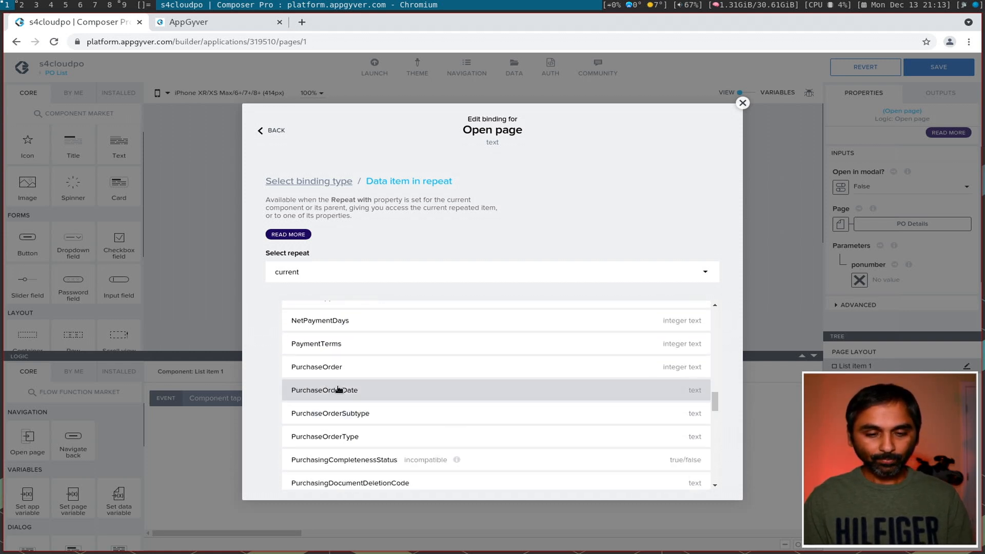
left_click(316, 369)
left_click(697, 363)
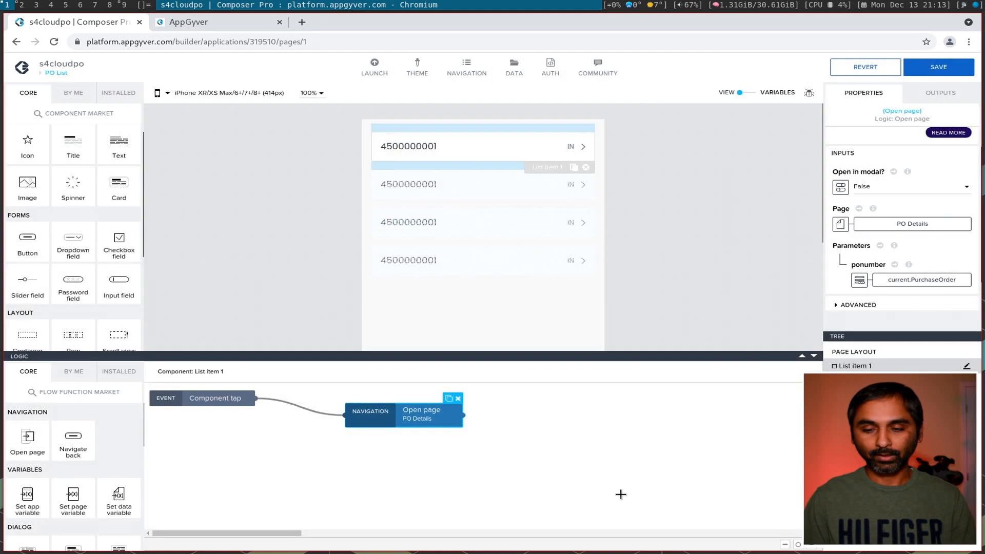
left_click(939, 67)
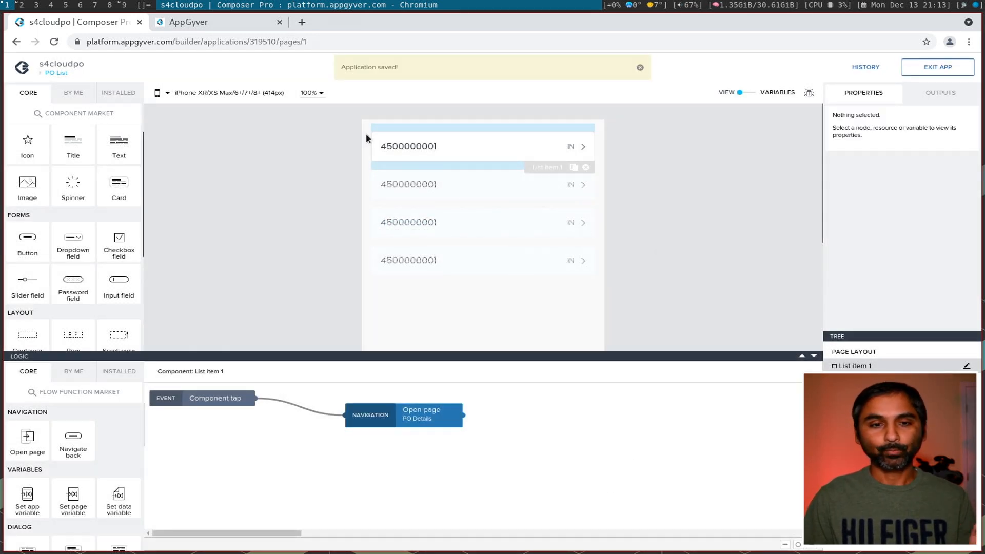
In the app preview, open the details of the first and seventh purchase orders, check header fields and items, and return to PO List.
left_click(201, 25)
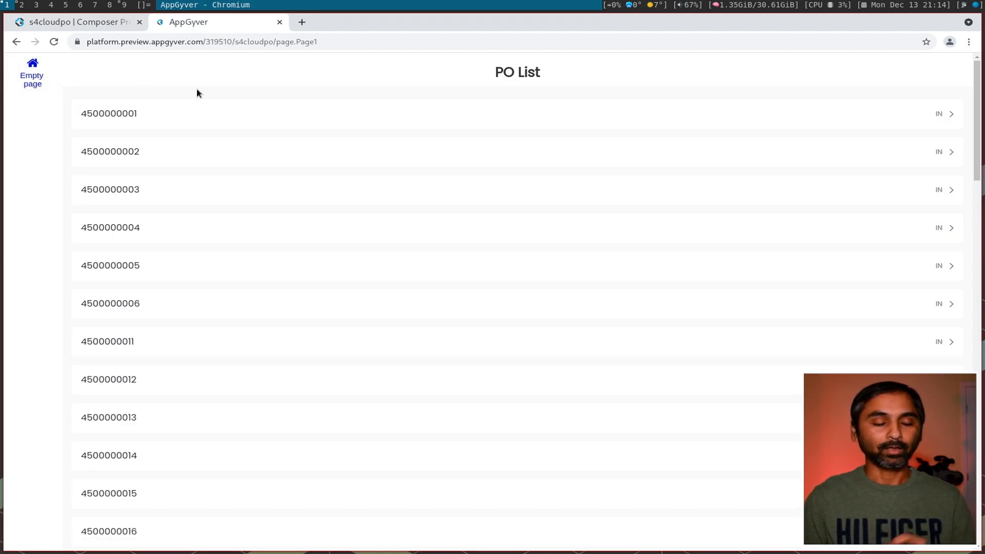
left_click(126, 115)
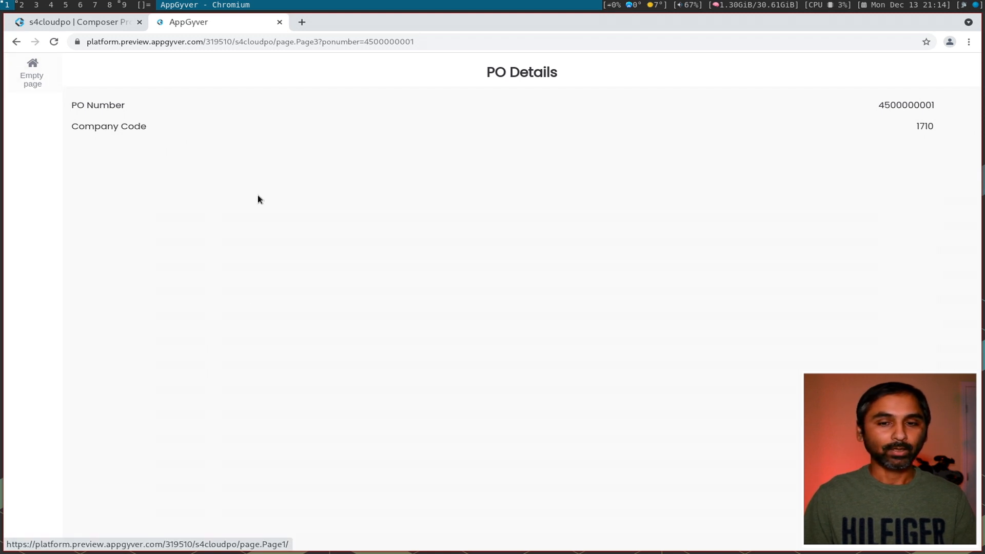
left_click(32, 82)
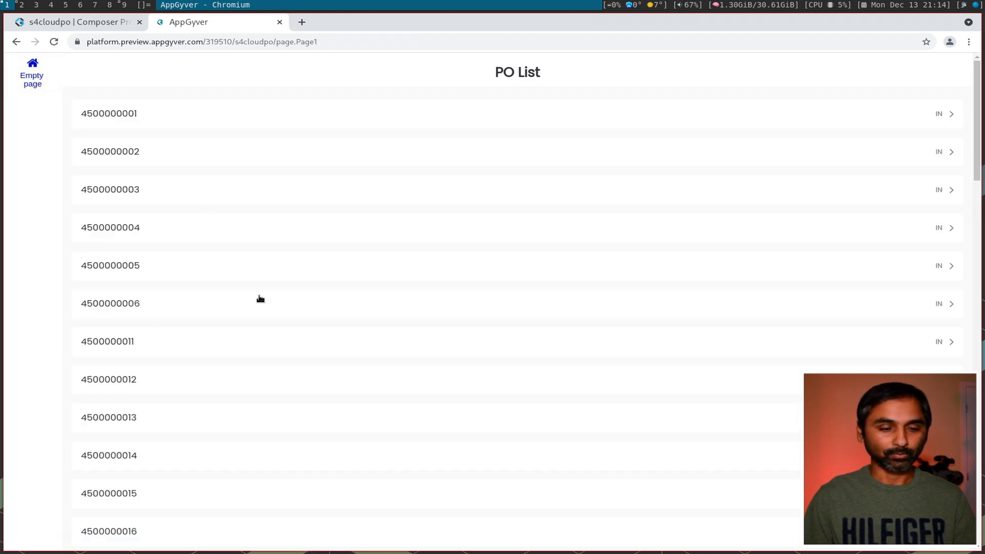
left_click(130, 345)
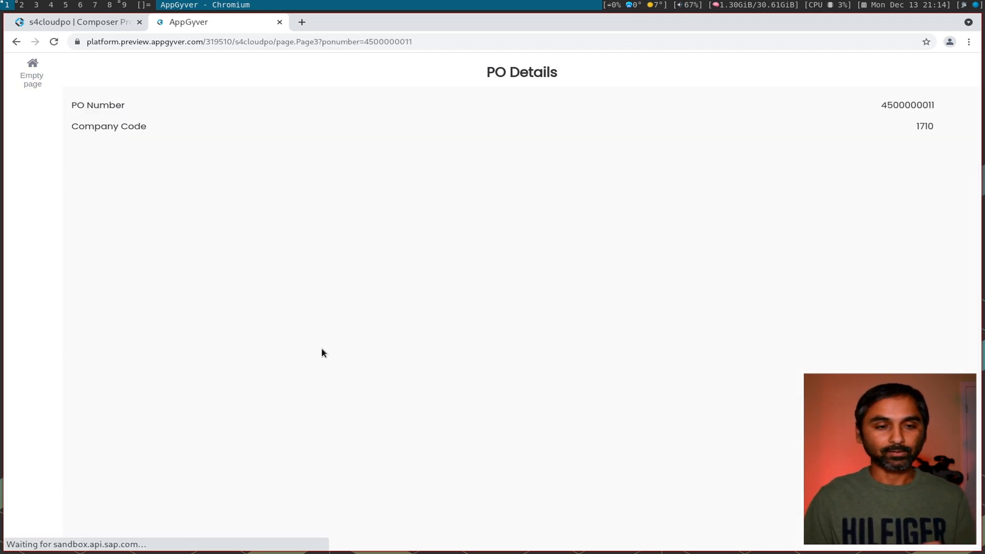
left_click_drag(73, 104, 154, 132)
left_click_drag(105, 156, 207, 163)
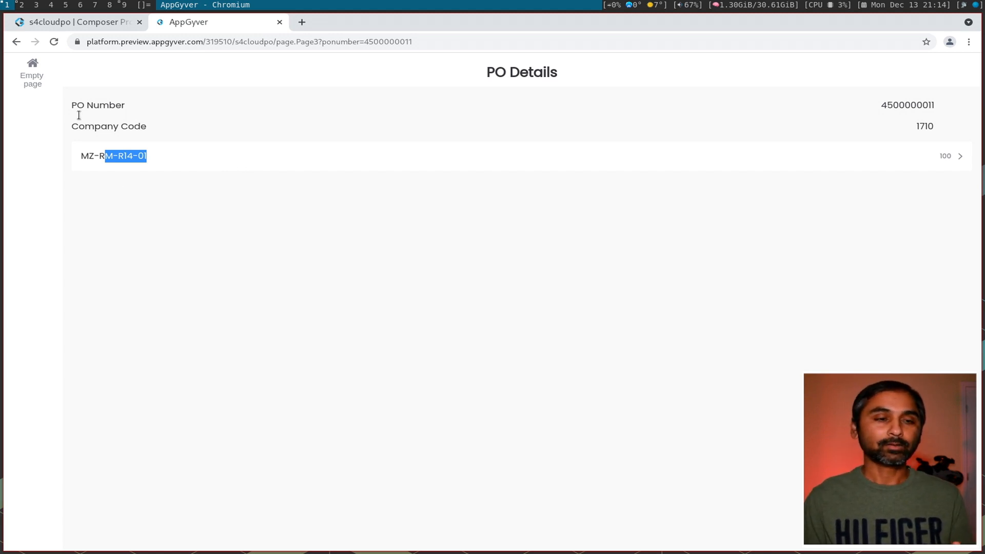
left_click(34, 81)
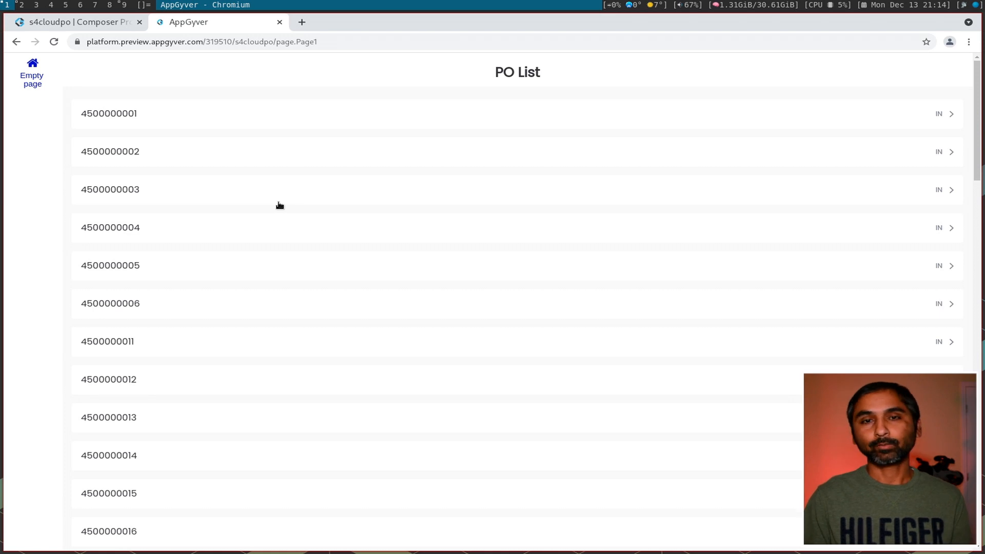